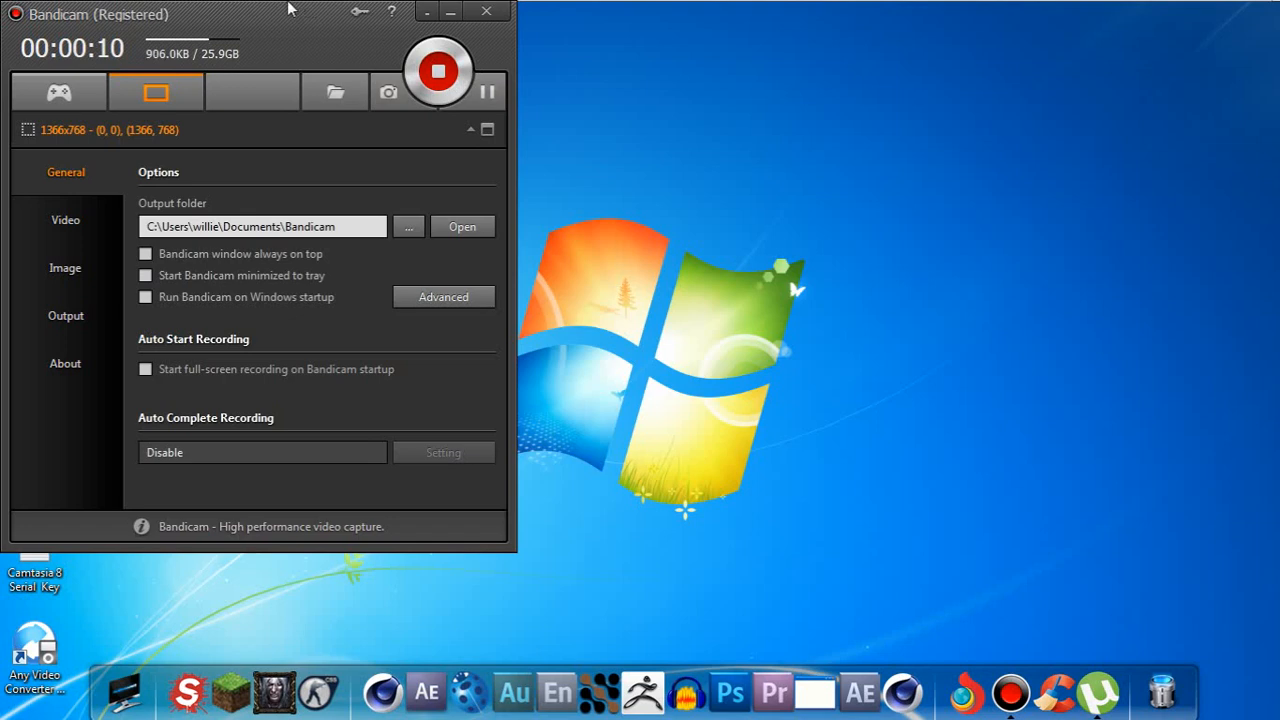
Step: Switch to Cinema 4D and examine the commands offered by the TurbulenceFD plugin
click(258, 14)
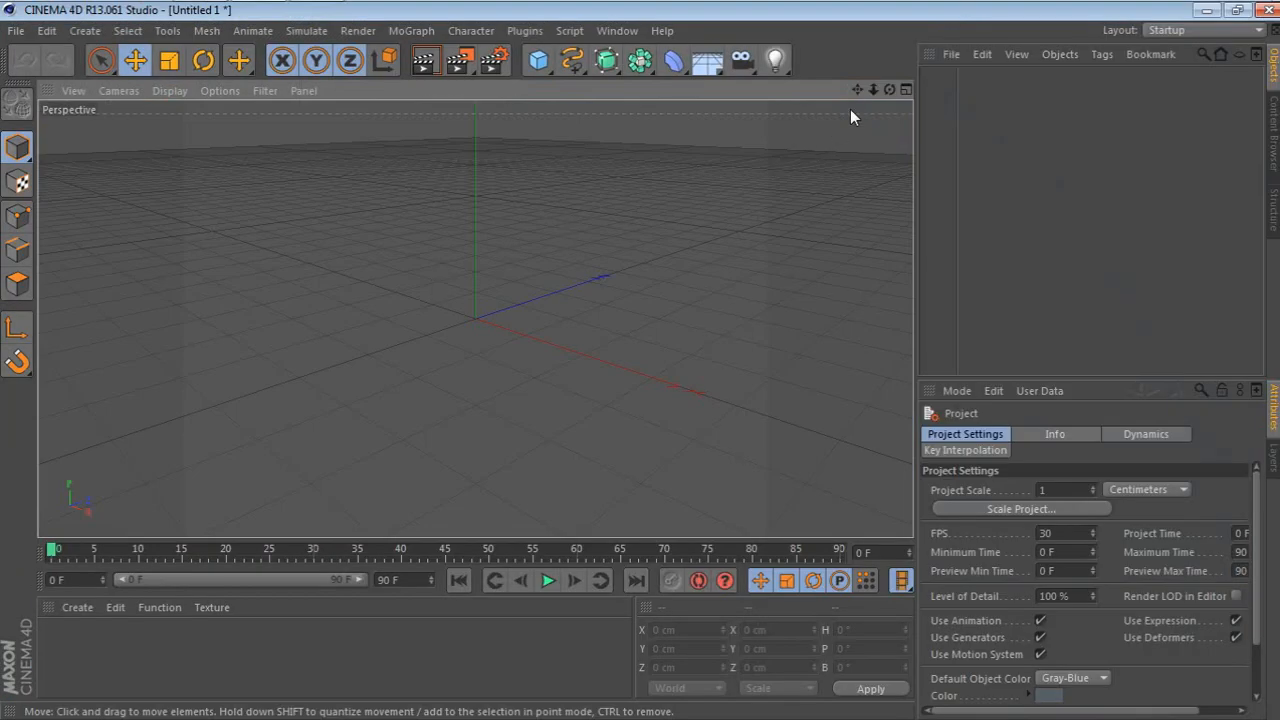
mouse_move(889, 89)
mouse_down()
mouse_move(889, 50)
mouse_move(905, 89)
mouse_move(870, 89)
mouse_up()
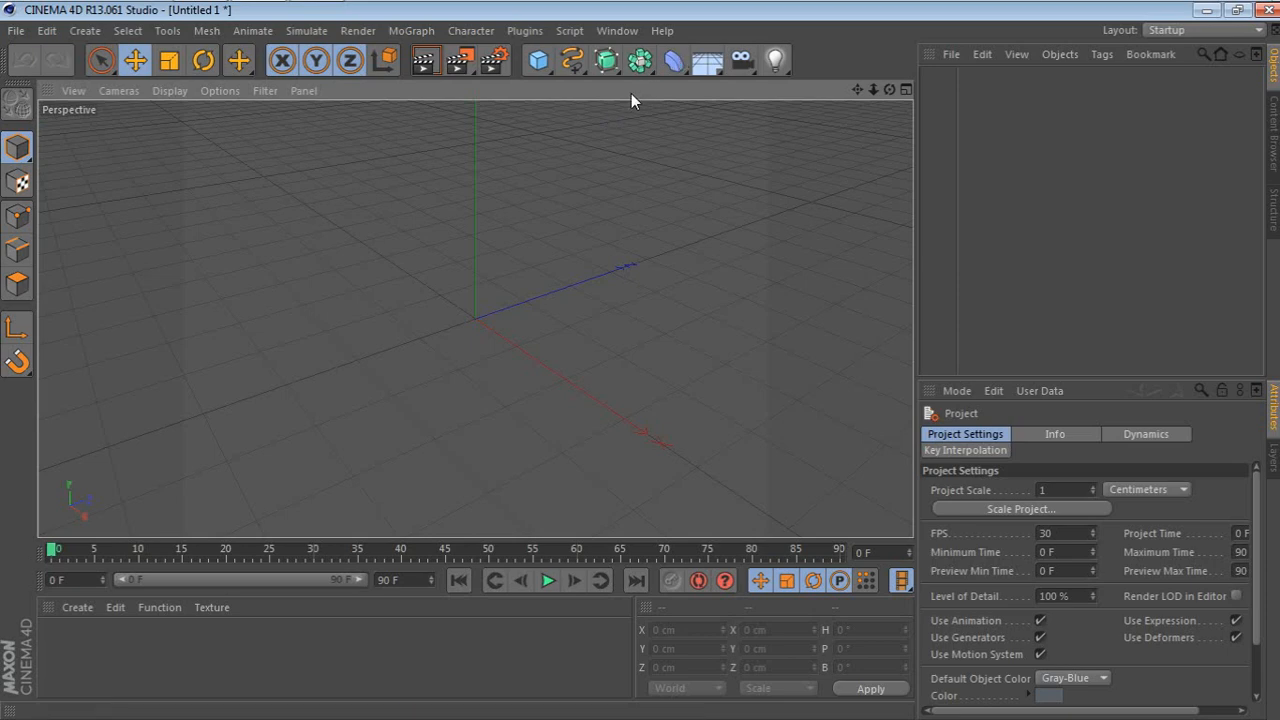
click(524, 31)
mouse_move(588, 140)
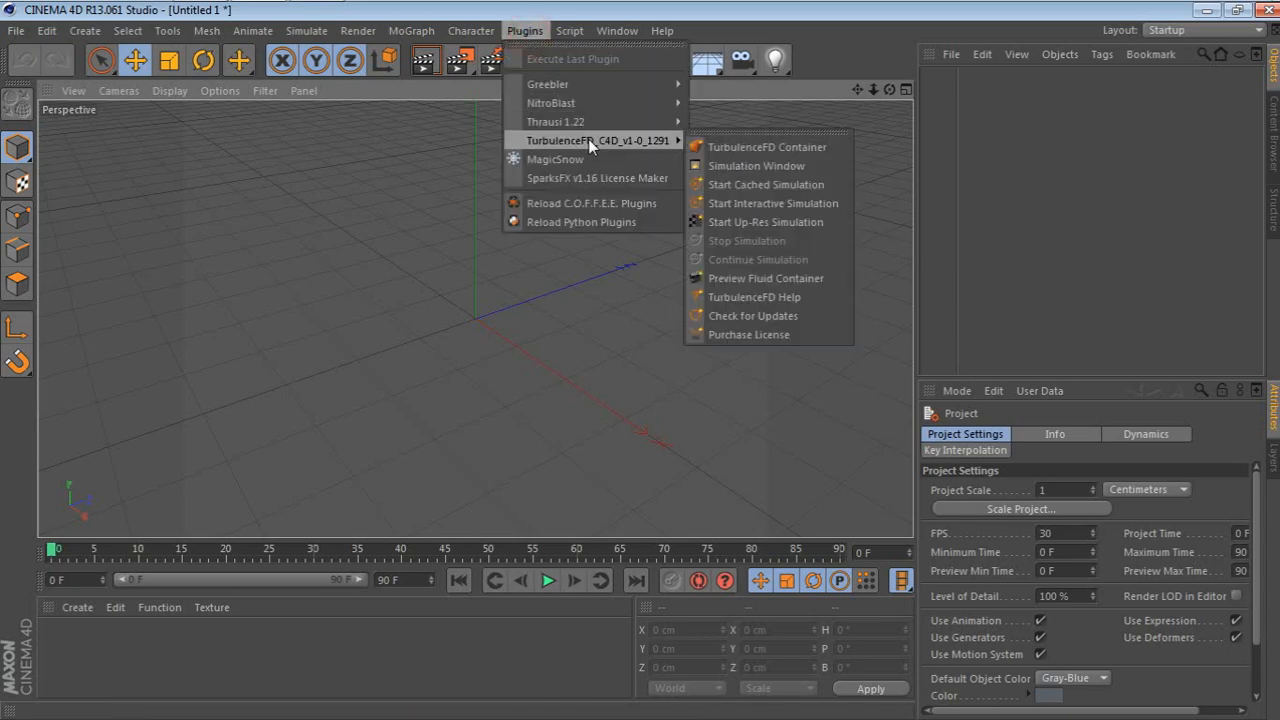
click(464, 156)
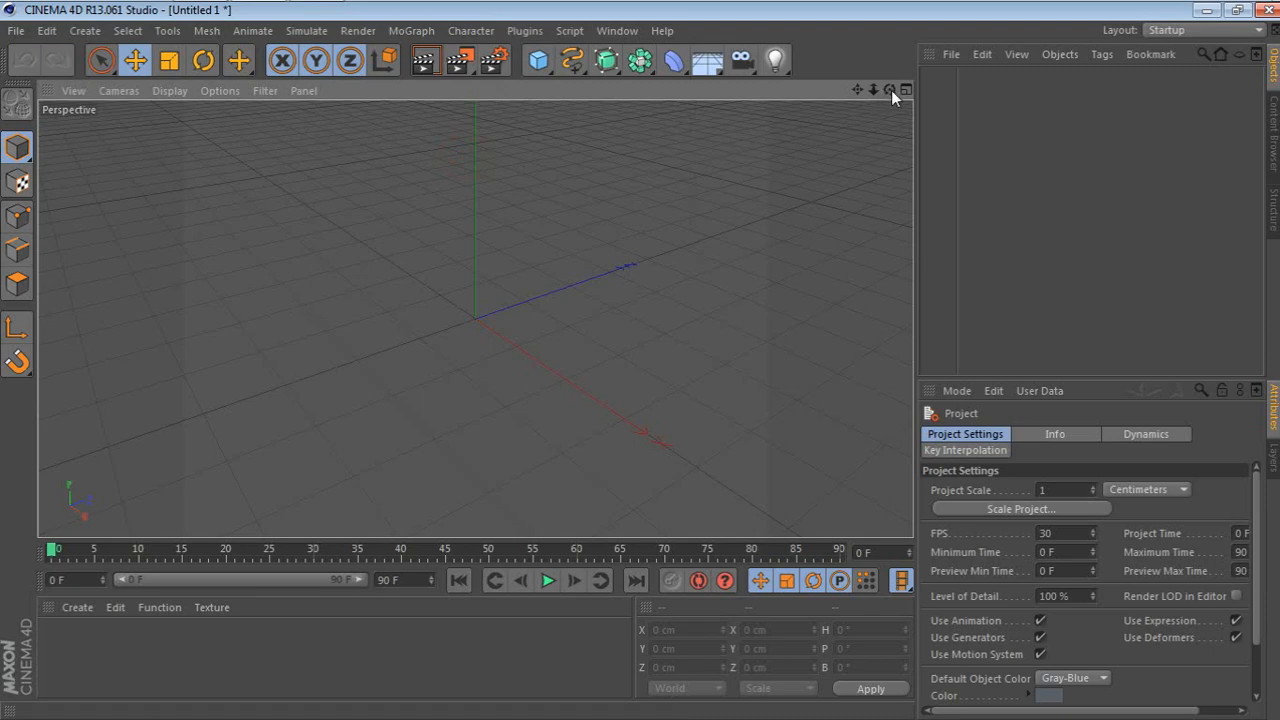
drag(891, 89, 755, 155)
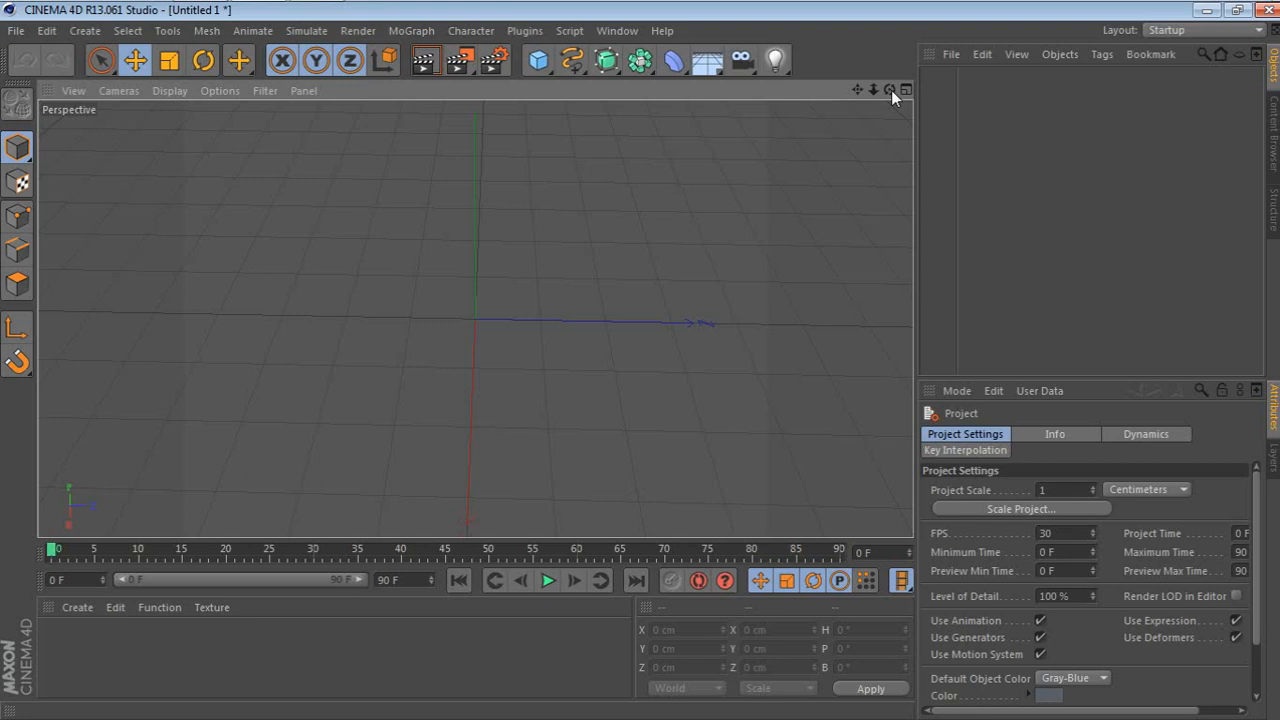
drag(891, 90, 846, 99)
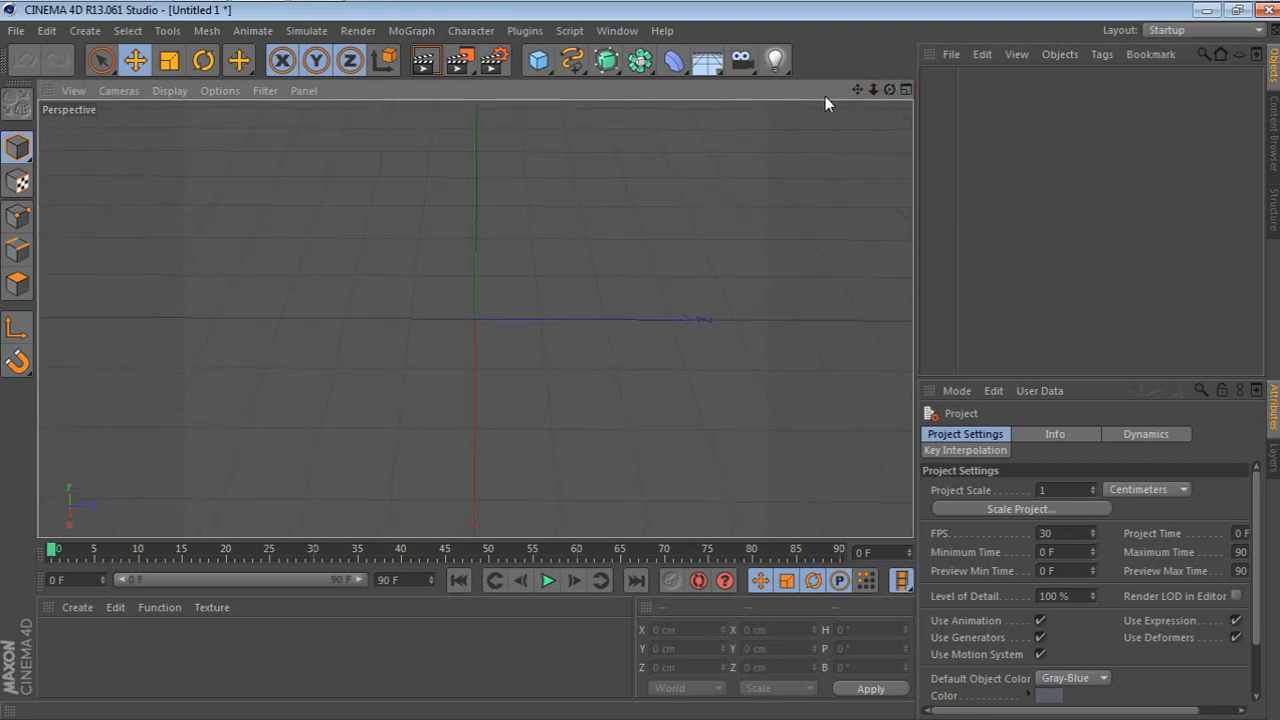
click(585, 229)
click(532, 33)
mouse_move(602, 142)
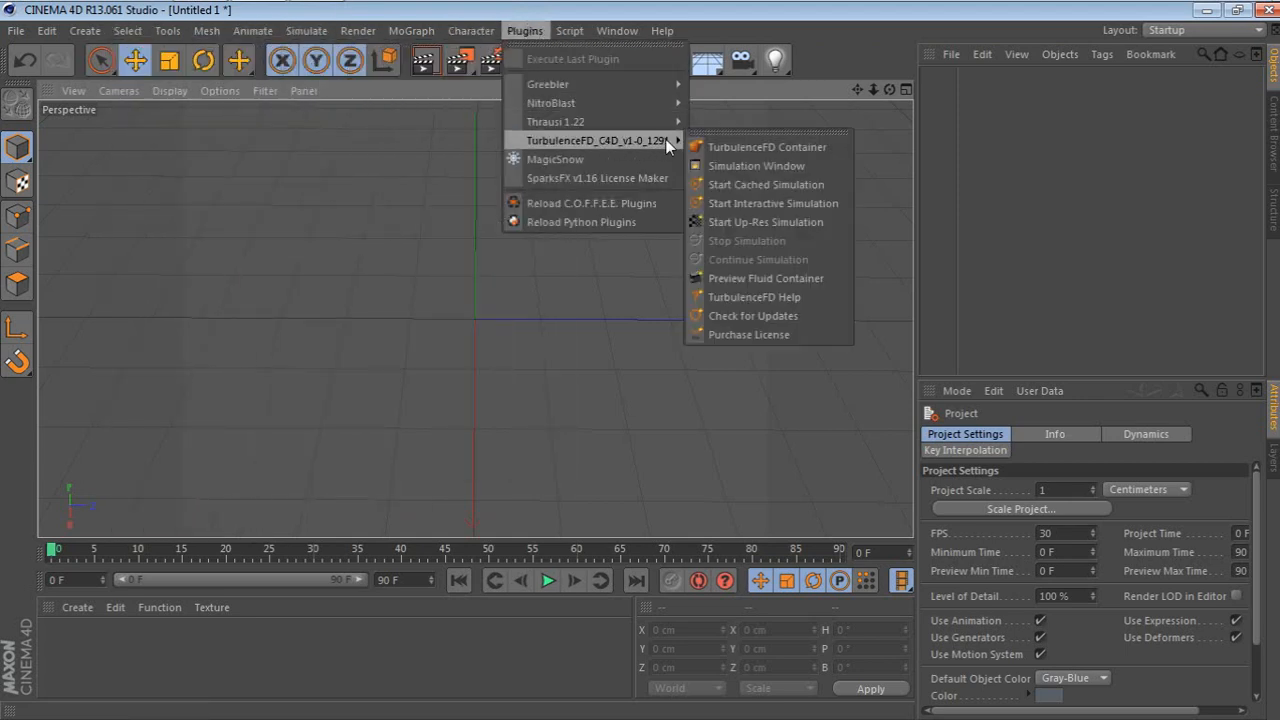
click(463, 206)
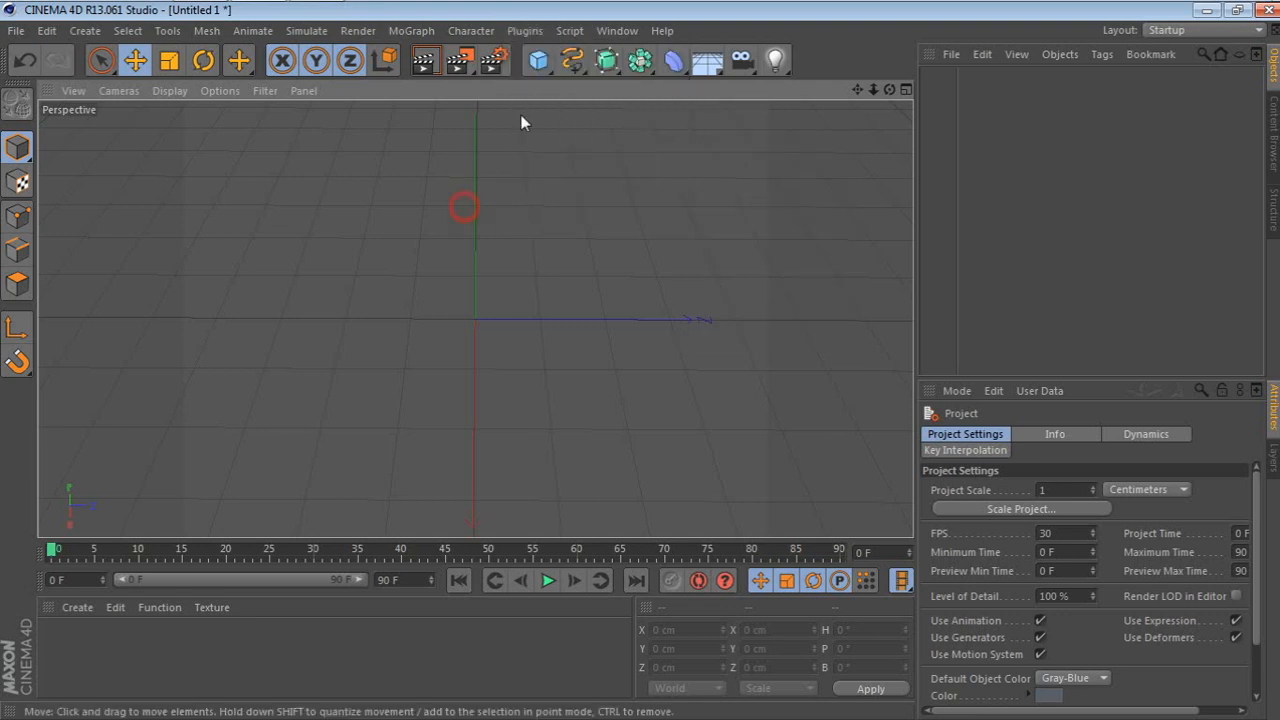
Step: Try to add a TurbulenceFD Container and show it in the four-view and single-view layouts
click(526, 32)
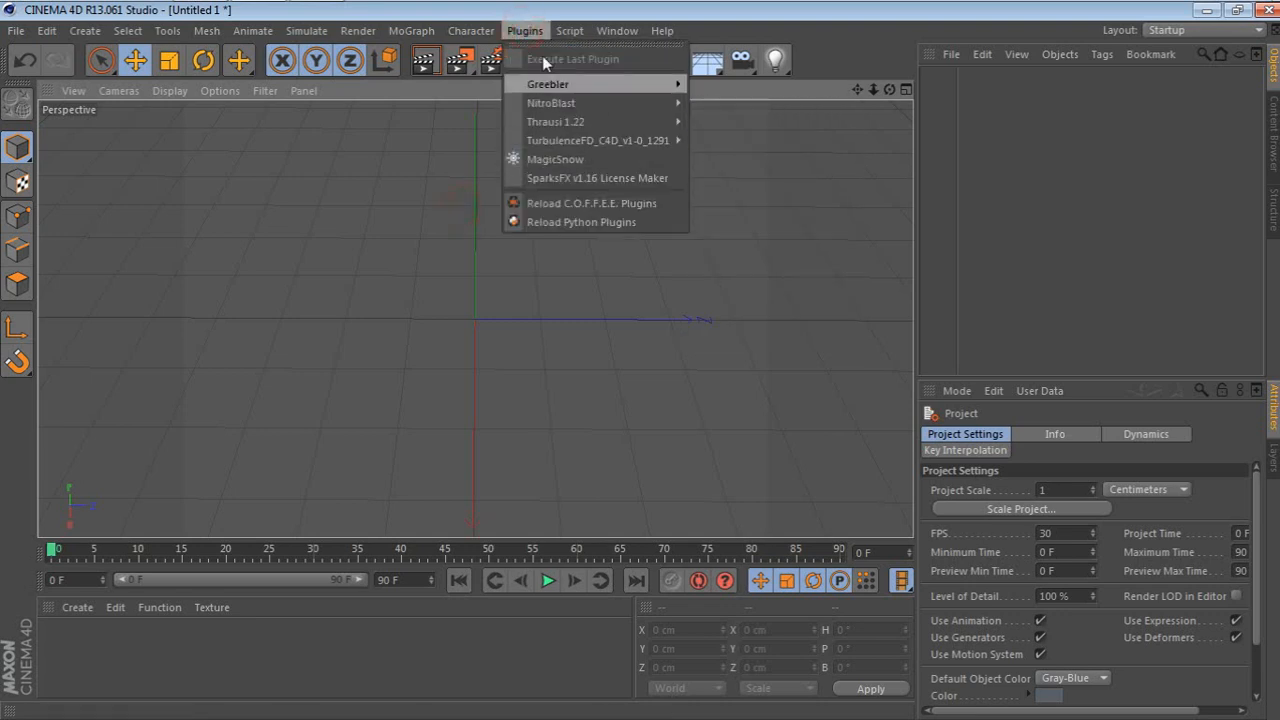
mouse_move(590, 140)
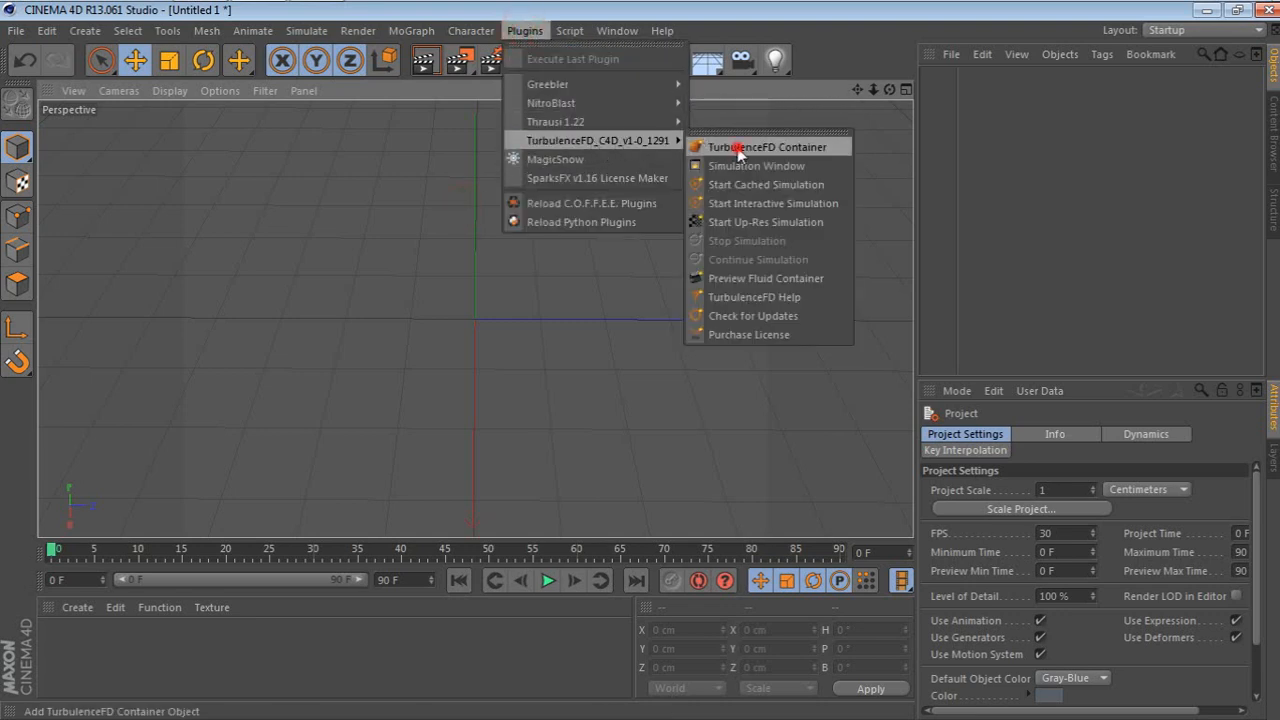
click(734, 147)
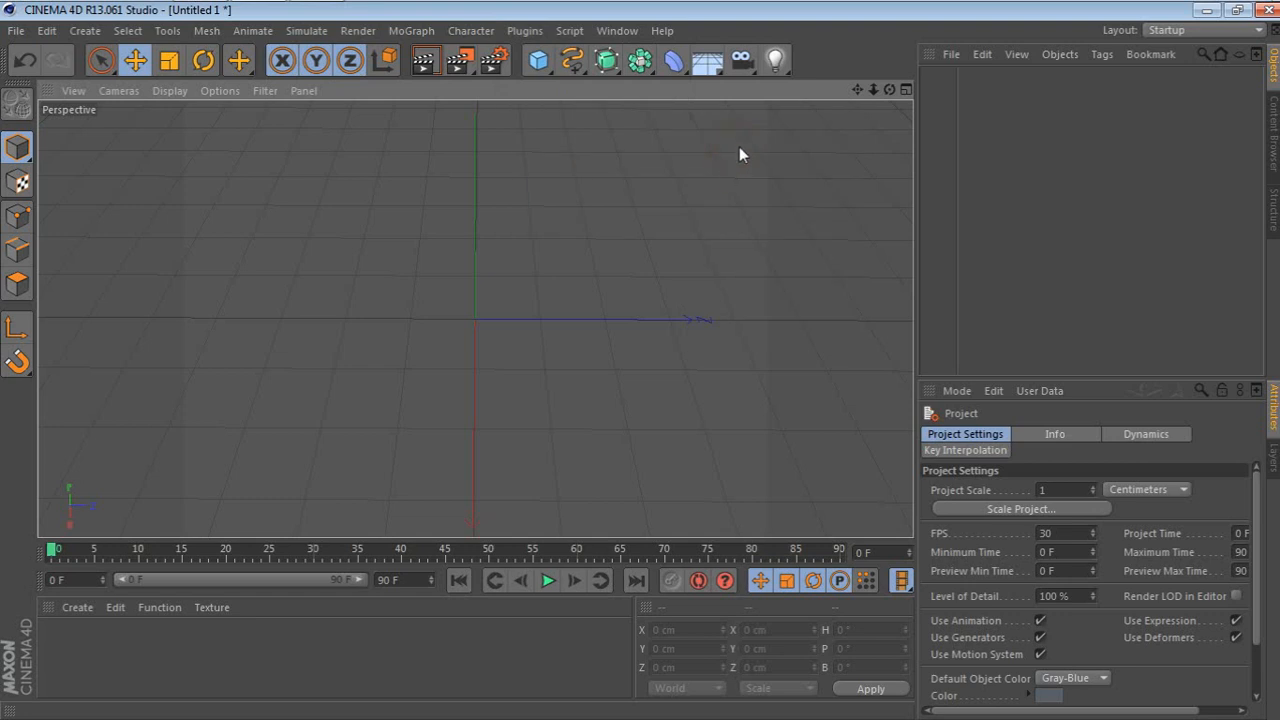
click(887, 91)
click(317, 17)
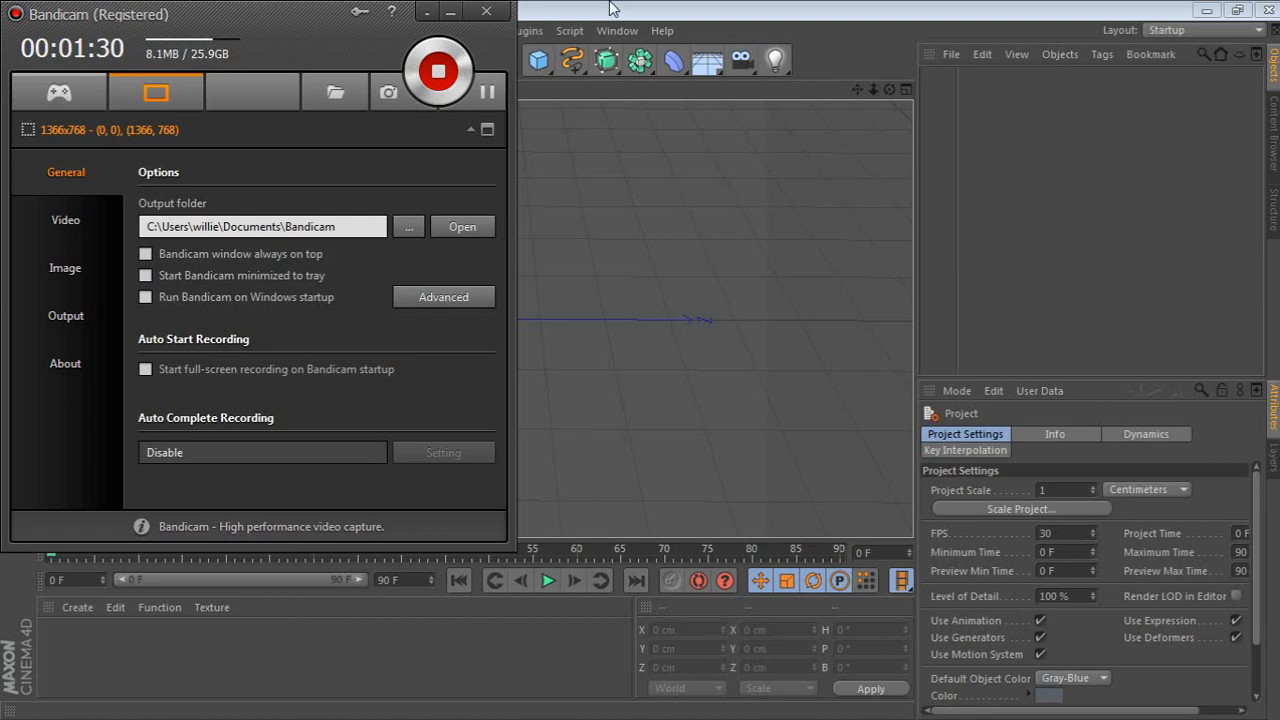
click(636, 172)
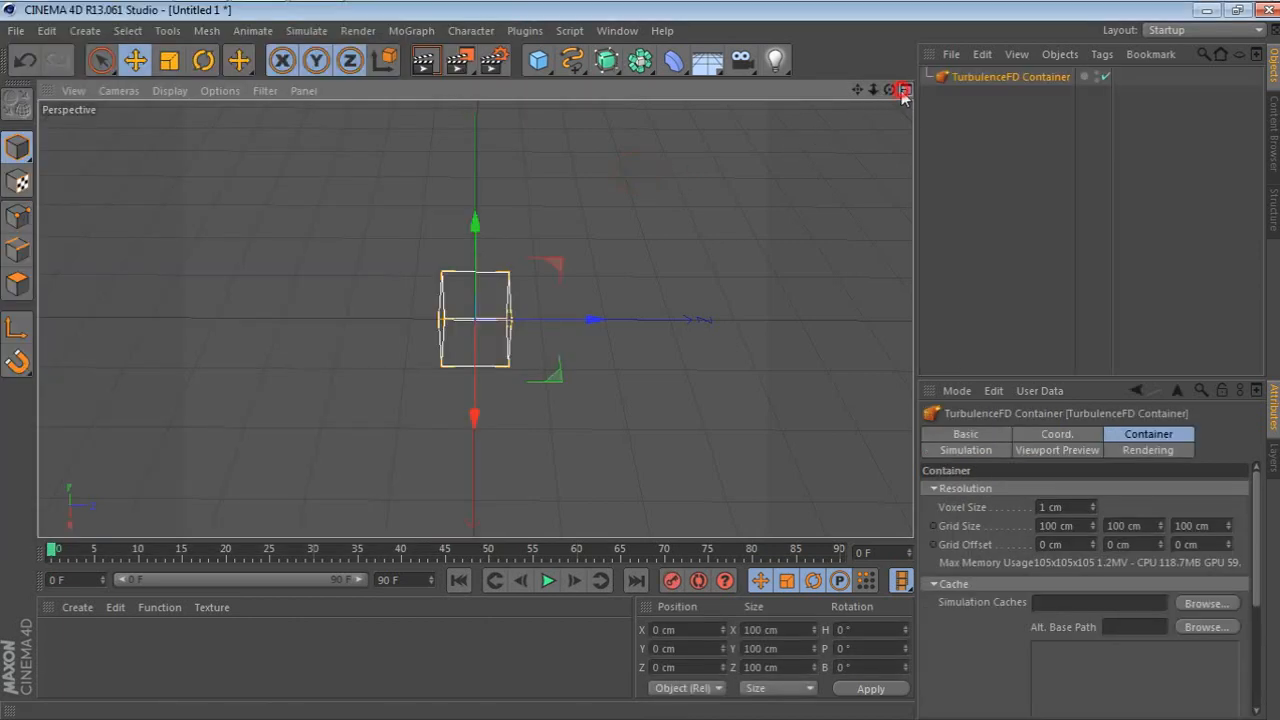
click(905, 91)
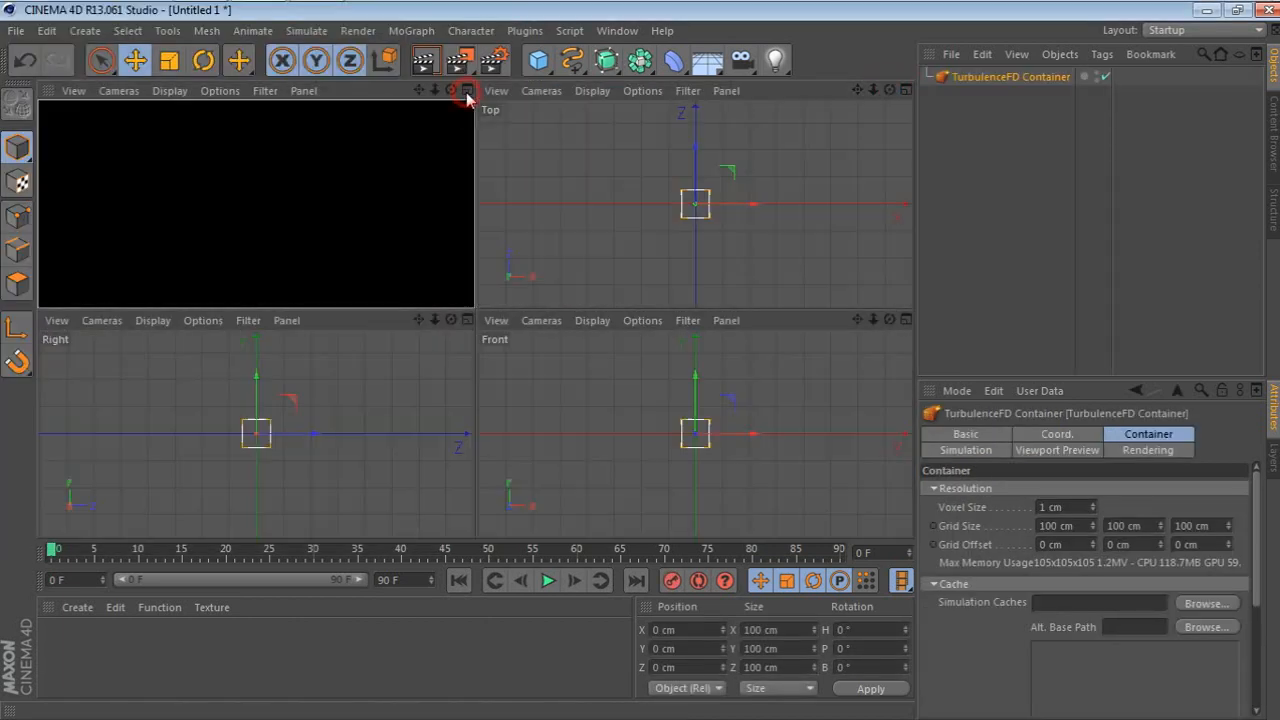
click(466, 91)
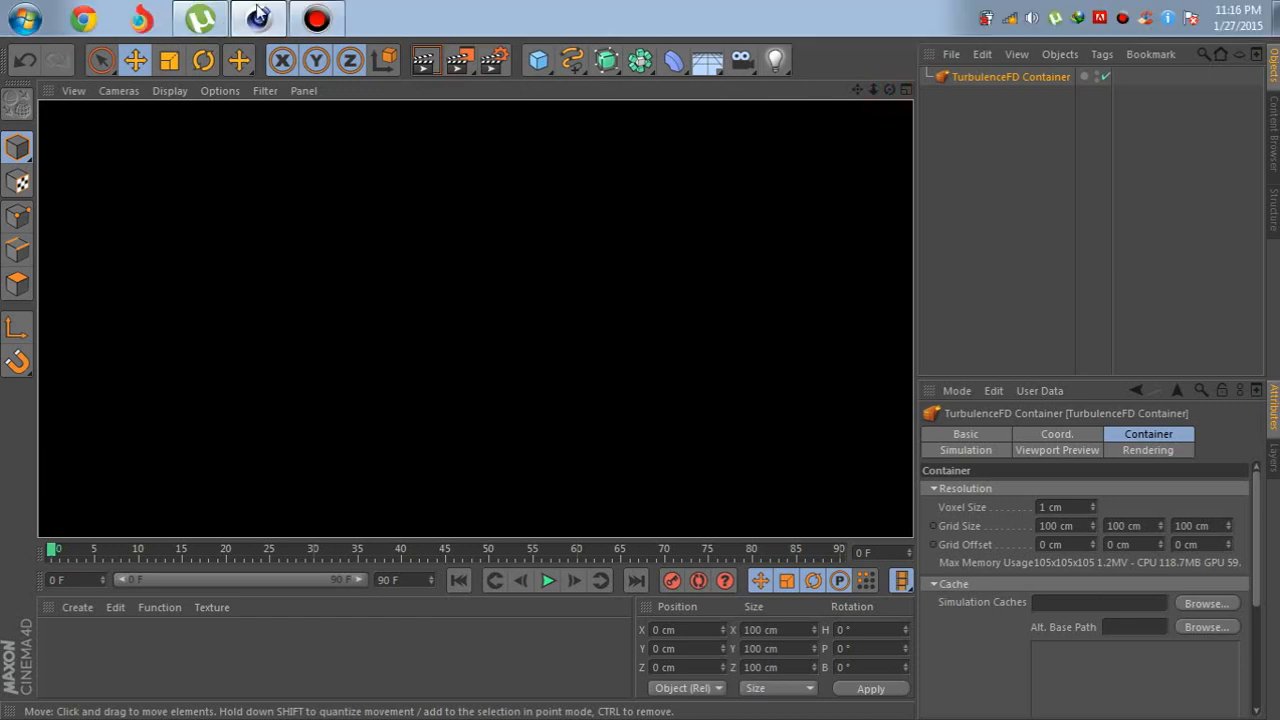
Step: Add a TurbulenceFD Container to the fresh, empty scene
click(257, 14)
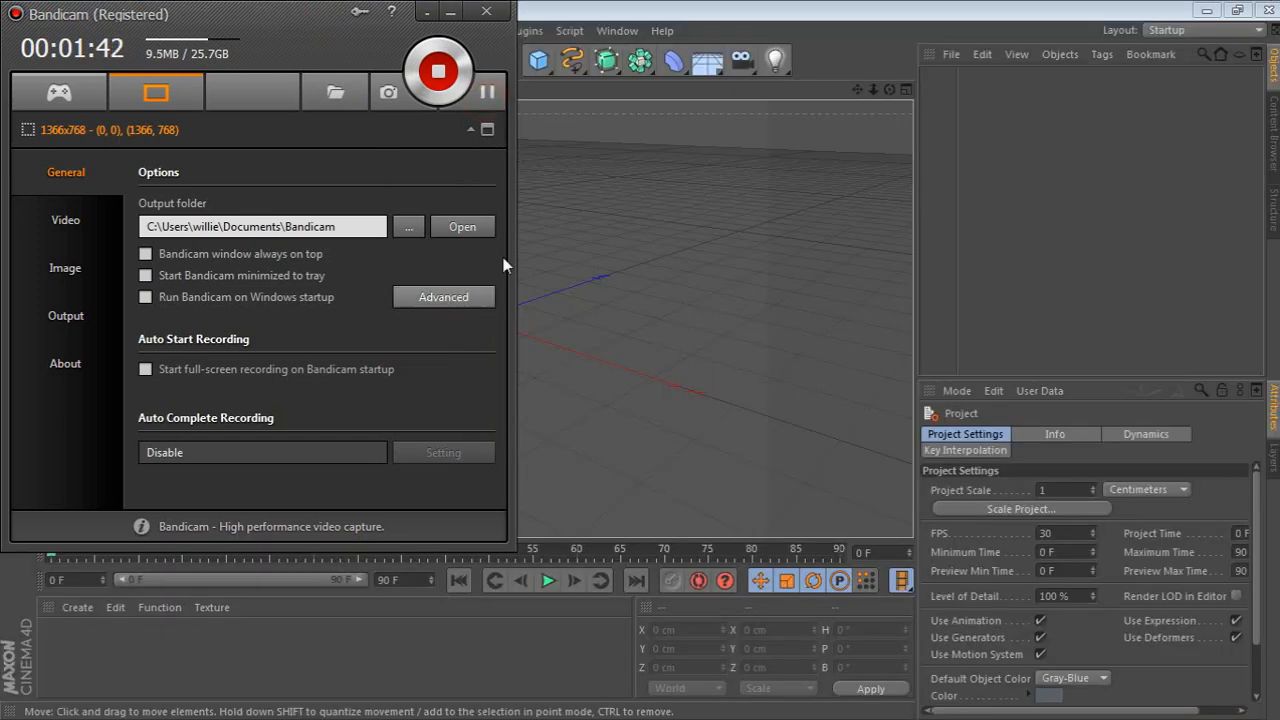
click(600, 250)
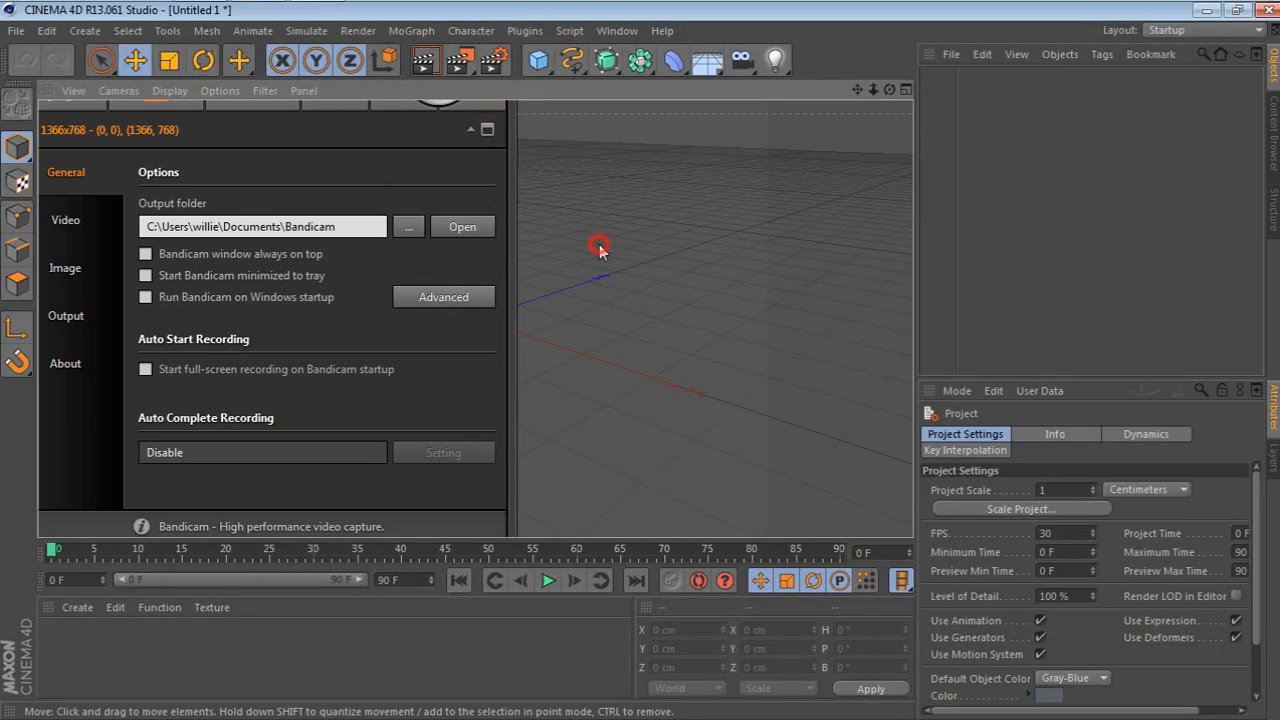
click(524, 30)
mouse_move(582, 138)
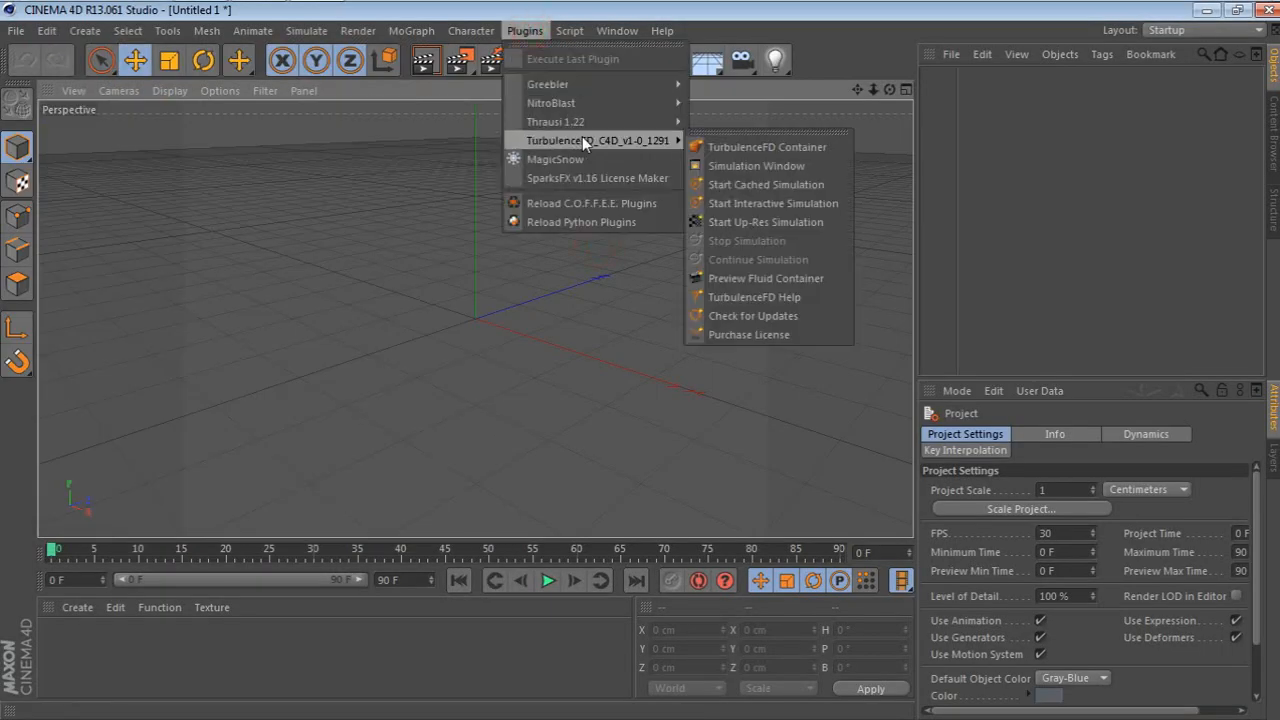
click(730, 148)
click(262, 17)
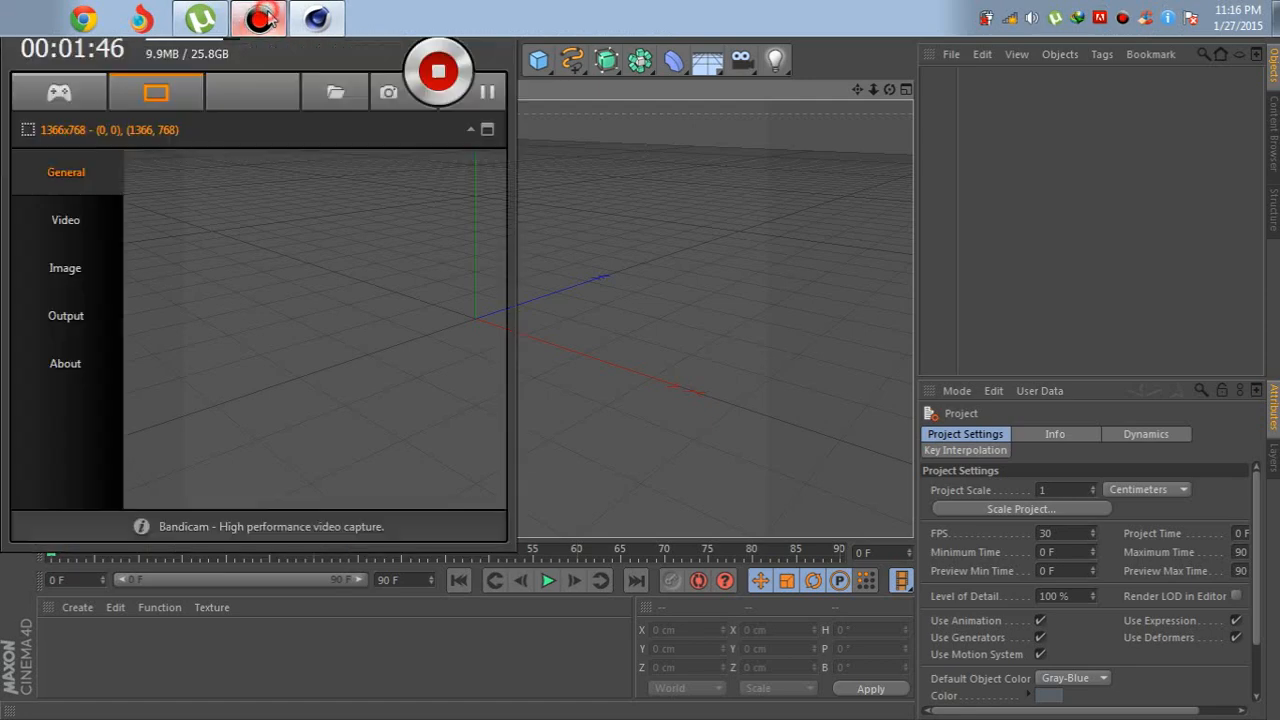
click(640, 285)
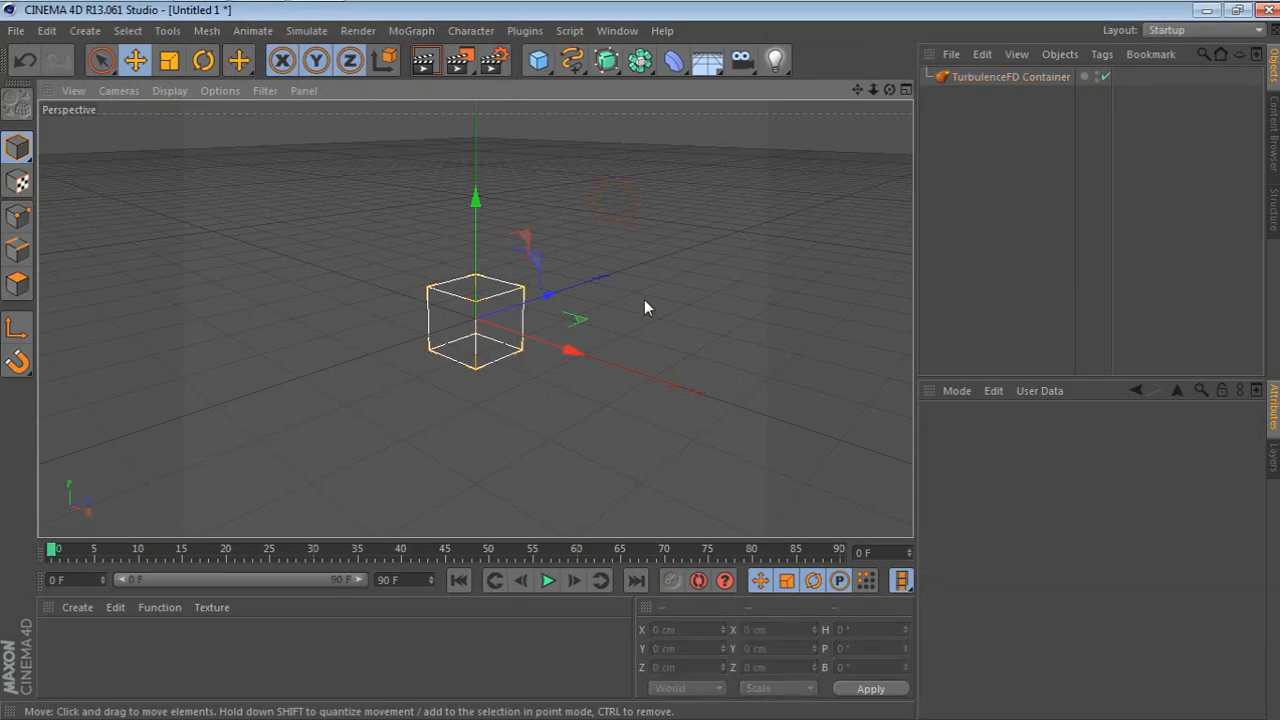
Step: Set the container's grid size to 300 cm by 500 cm by 300 cm
click(480, 314)
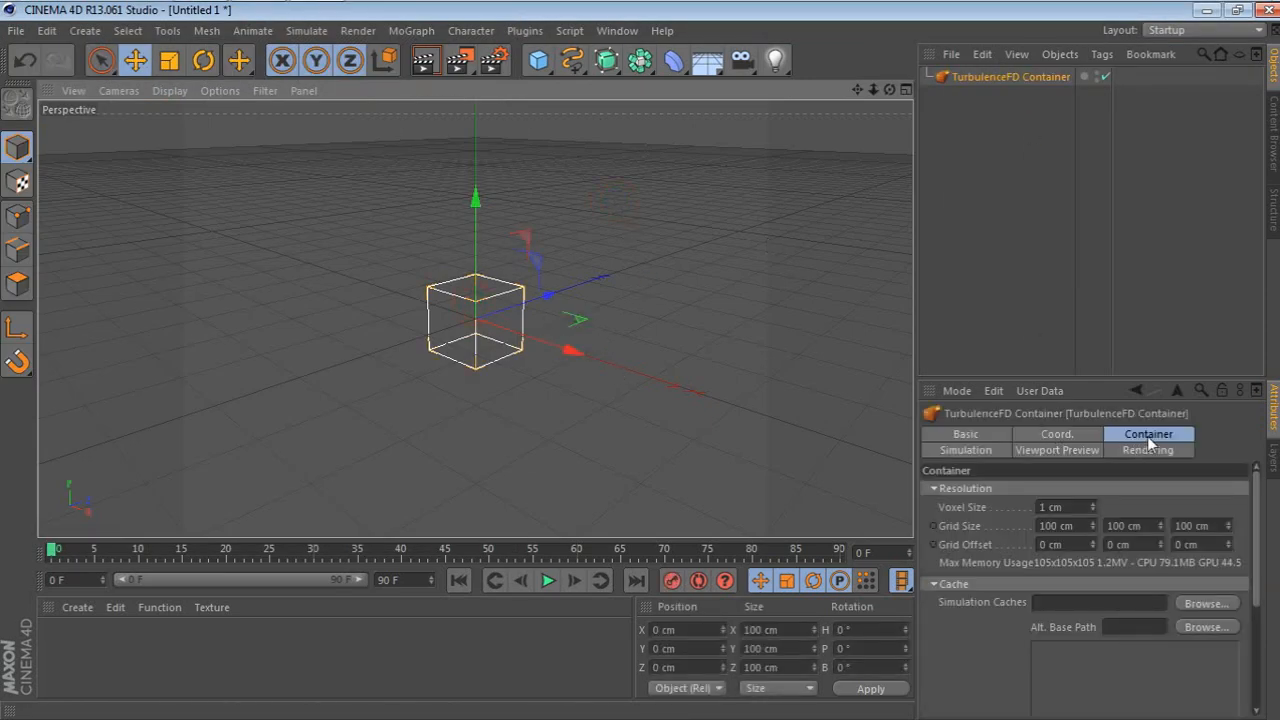
click(1080, 526)
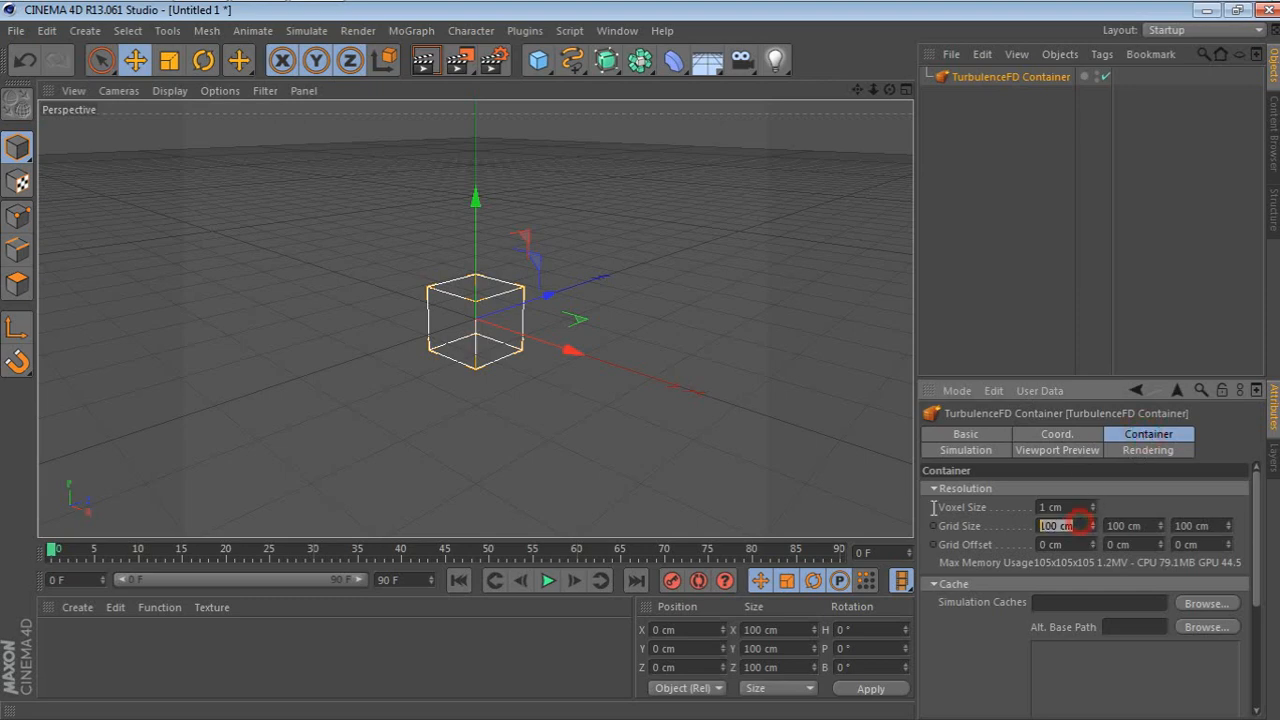
text(300)
key(Return)
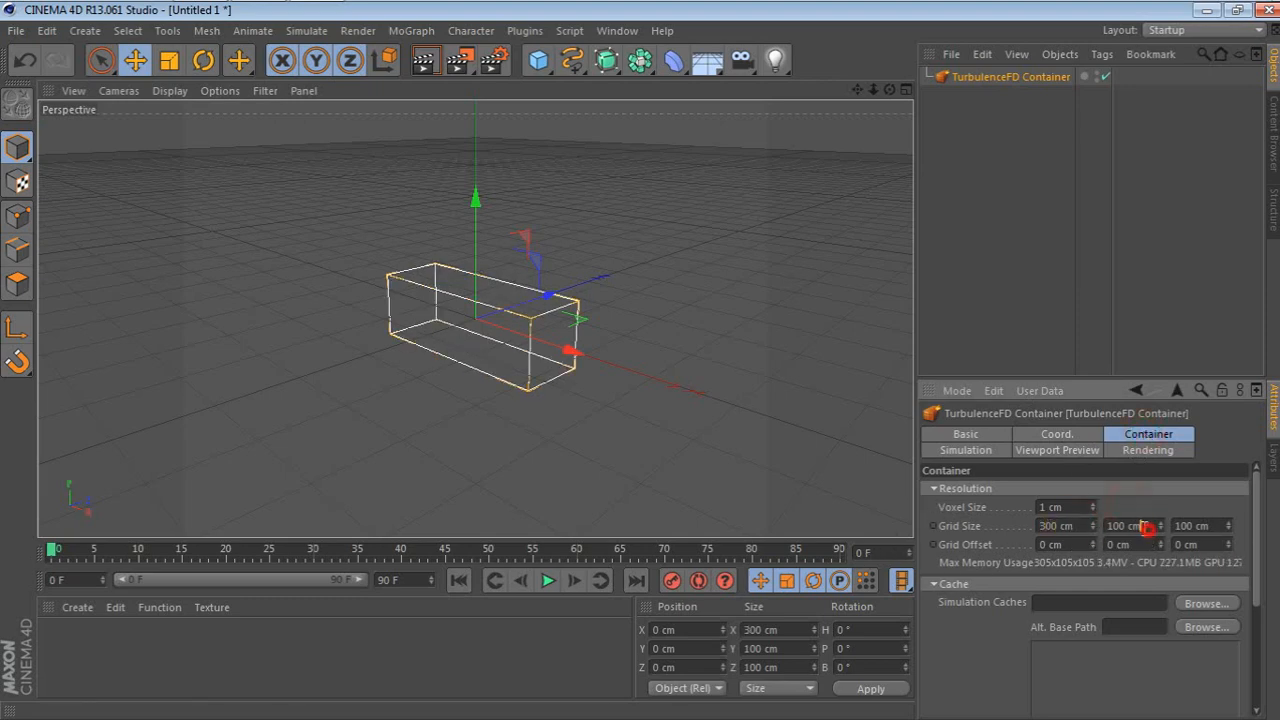
click(1148, 525)
text(500)
key(Return)
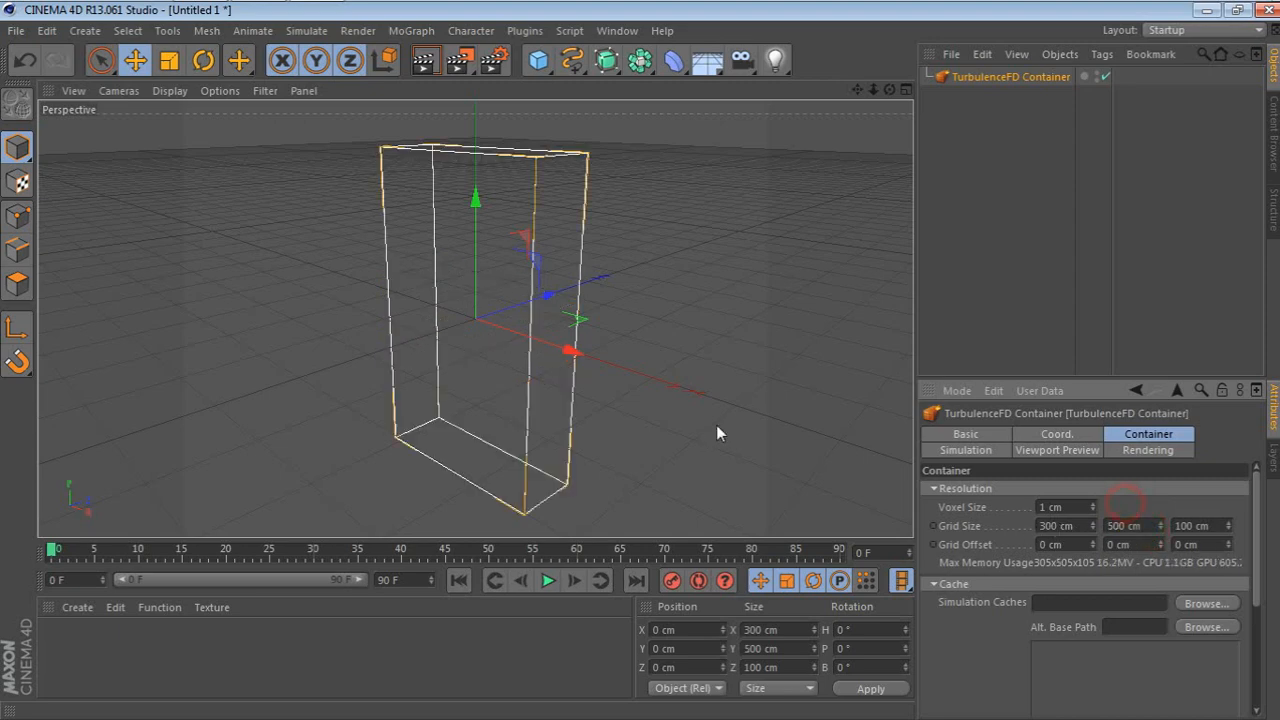
click(1215, 524)
text(300)
click(1150, 518)
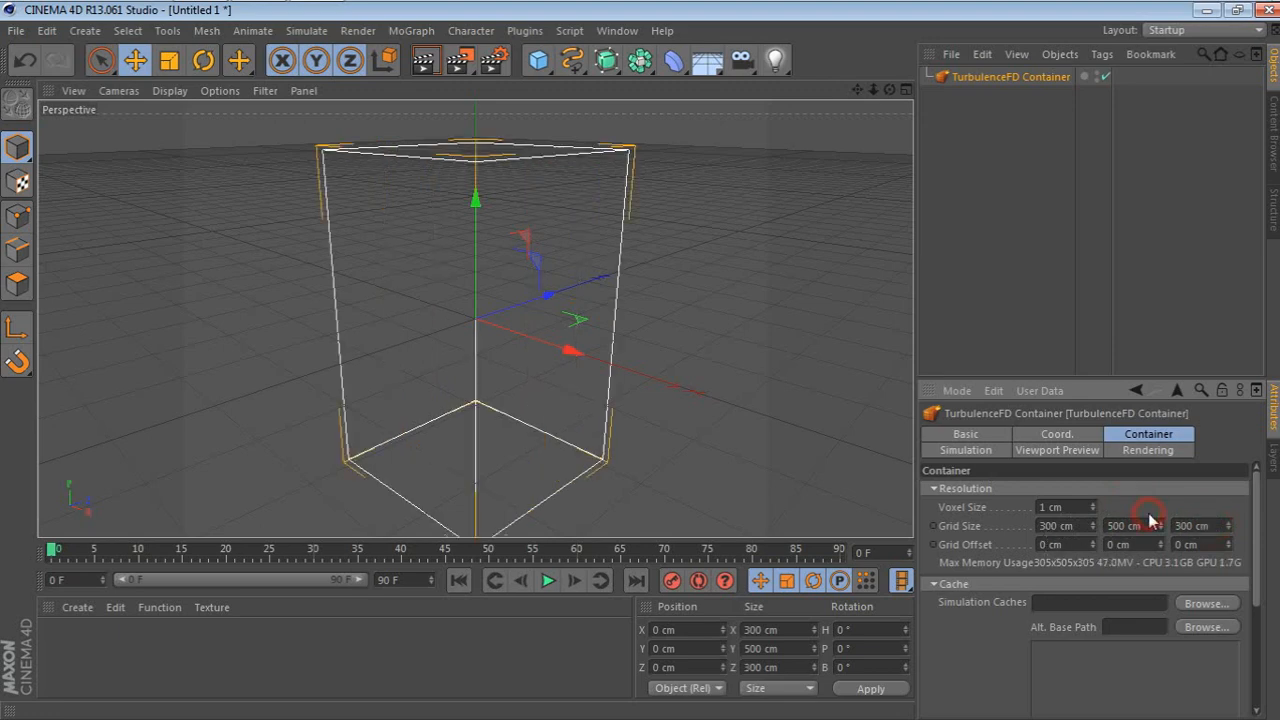
Step: Raise the container along its Y axis to about 235.6 cm so it stands above the ground plane
drag(889, 90, 593, 212)
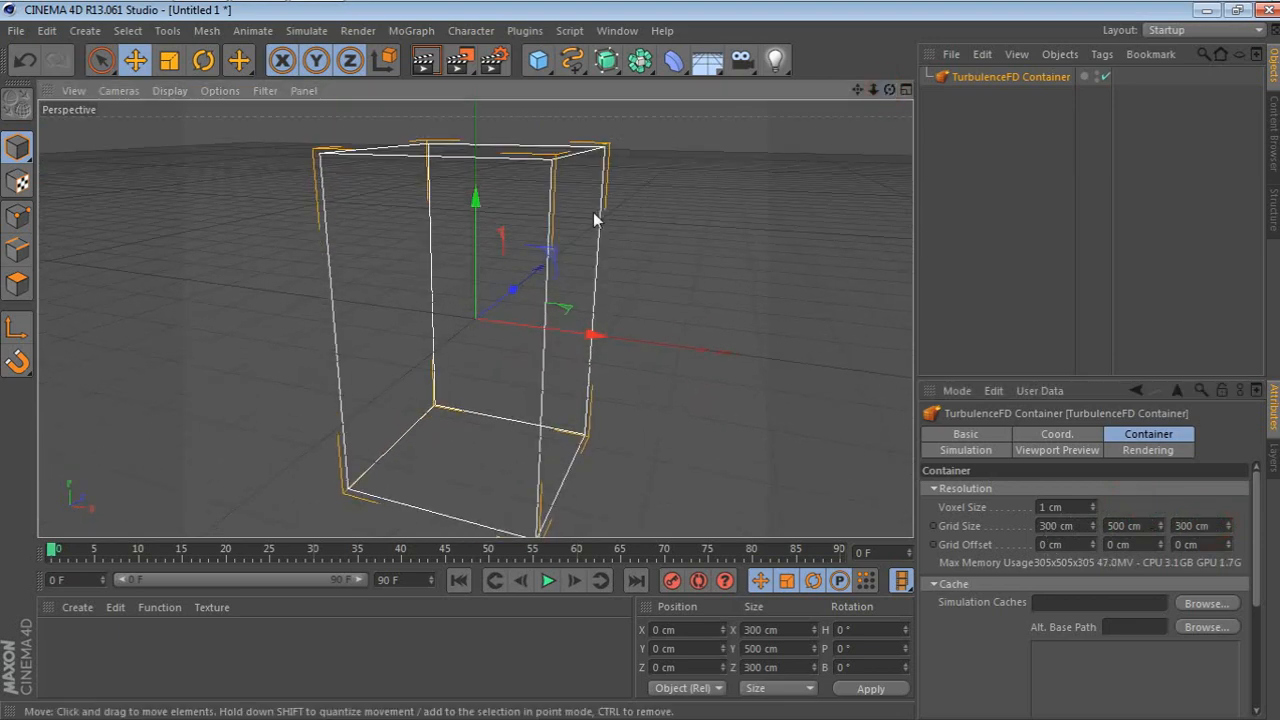
drag(476, 200, 537, 115)
drag(887, 89, 858, 94)
Step: Add a sphere with a radius of about 23.8 cm and raise it to about 52 cm in Y, near the container's base
click(538, 60)
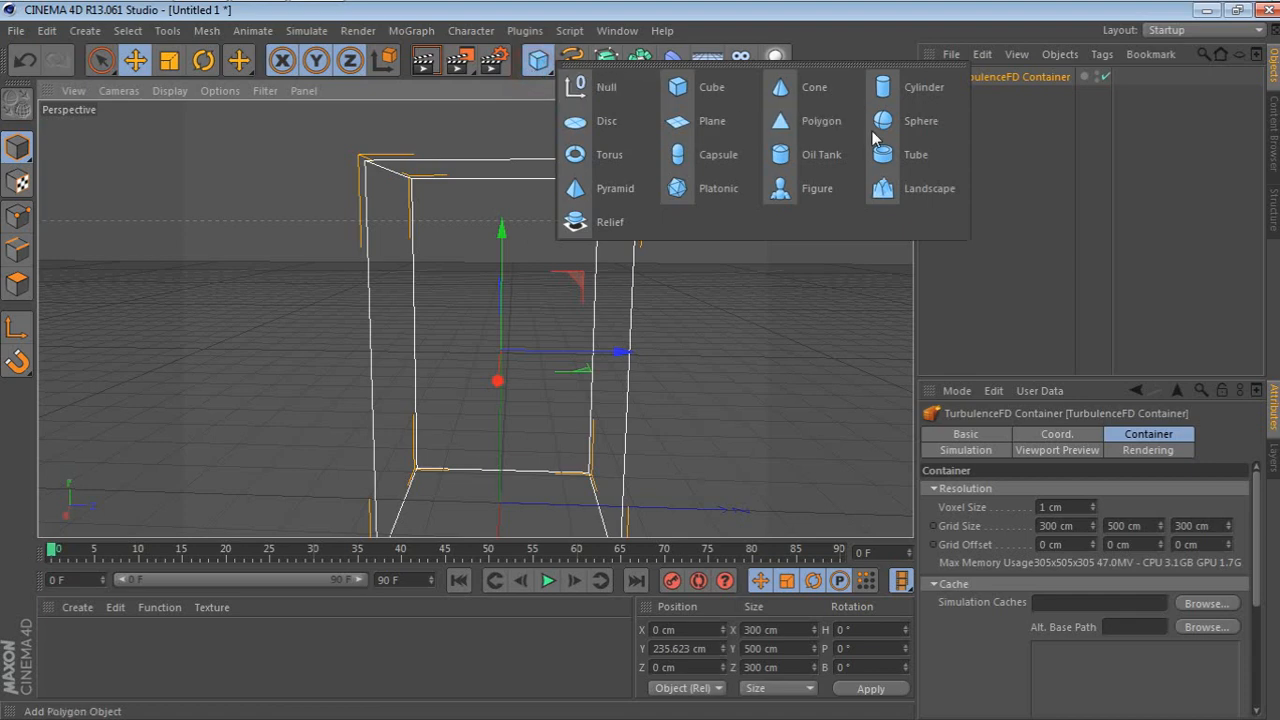
click(918, 121)
drag(857, 90, 857, 98)
drag(497, 460, 503, 440)
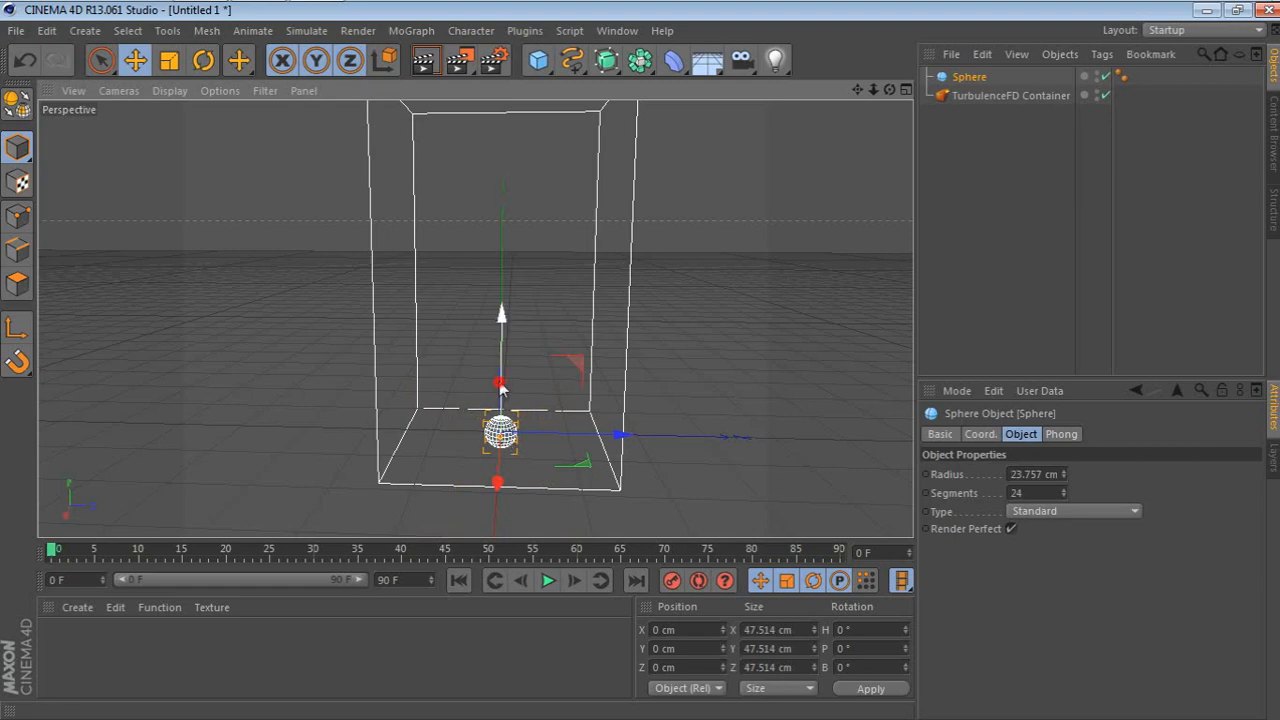
drag(500, 388, 500, 355)
mouse_move(888, 90)
mouse_down()
mouse_move(888, 76)
mouse_move(890, 90)
mouse_up()
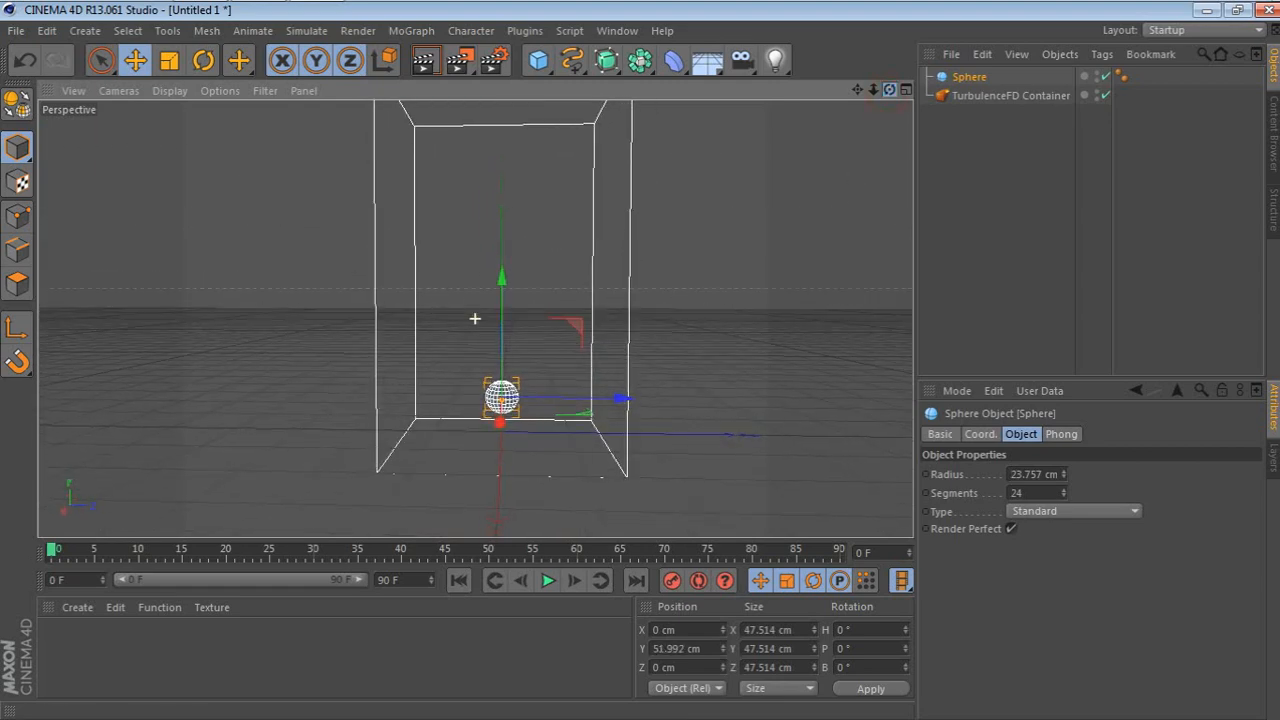
Step: Attach a TurbulenceFD Emitter tag to the sphere
right_click(970, 80)
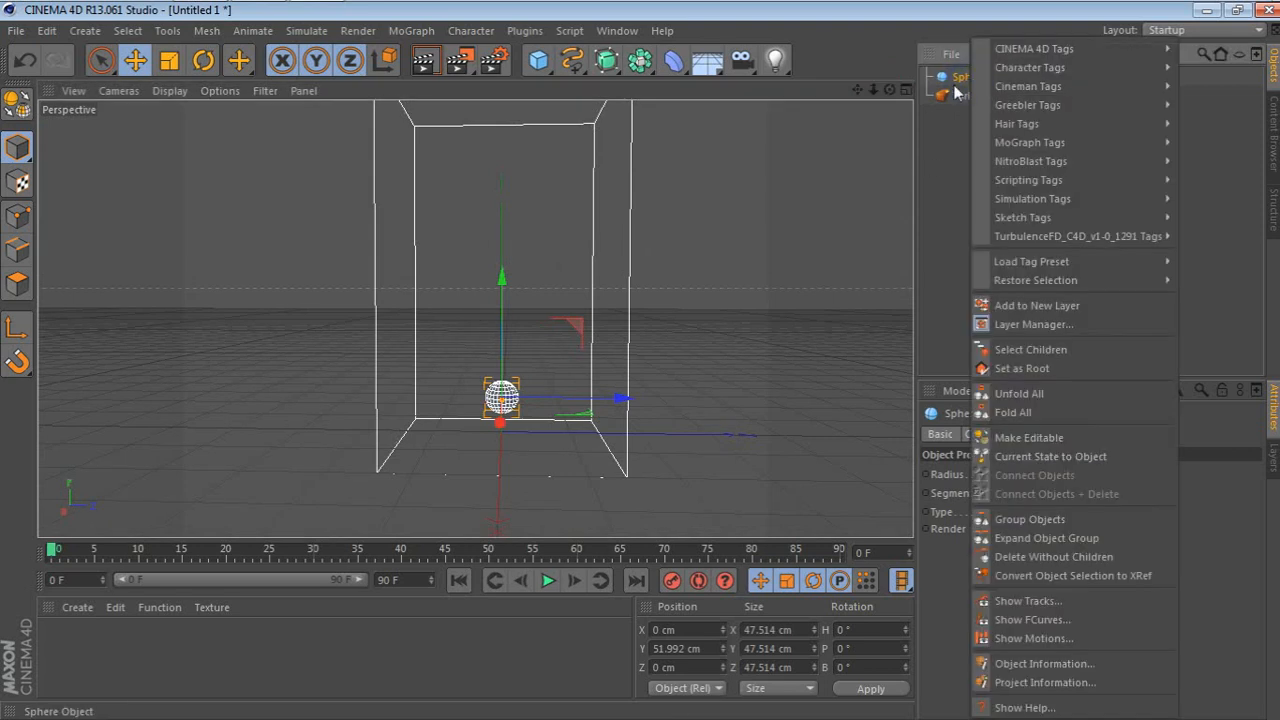
mouse_move(1043, 240)
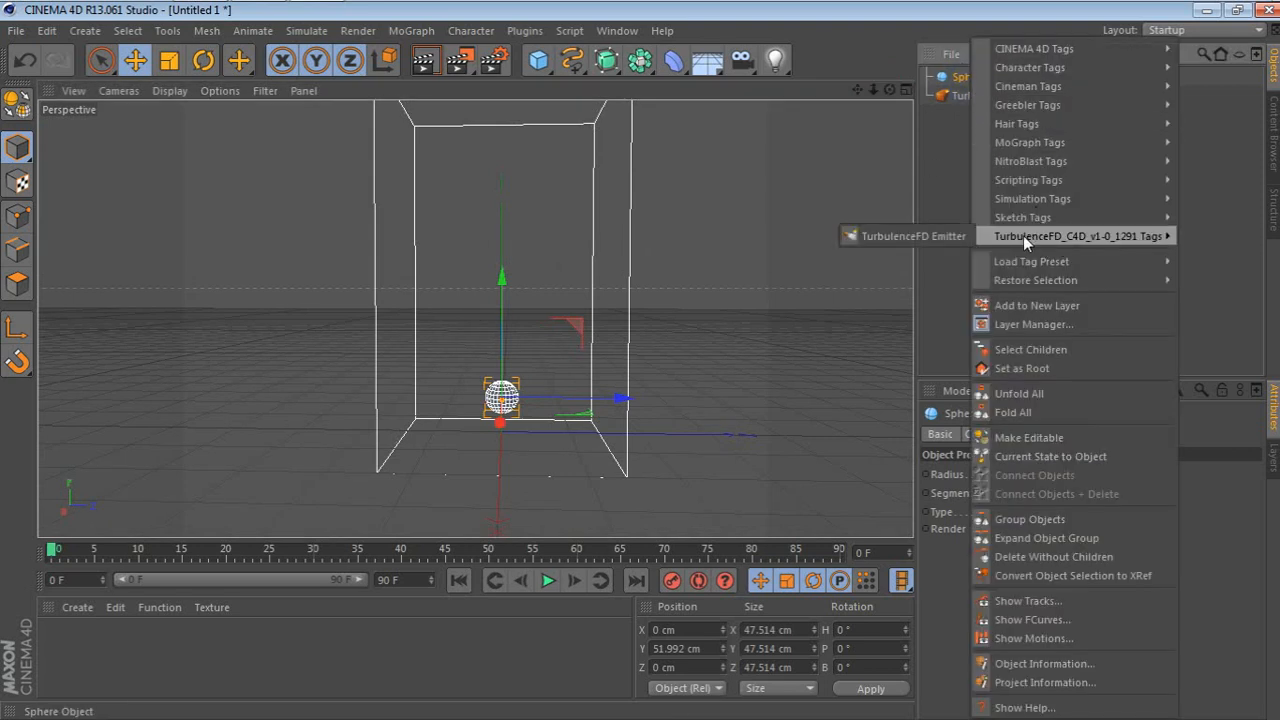
click(936, 240)
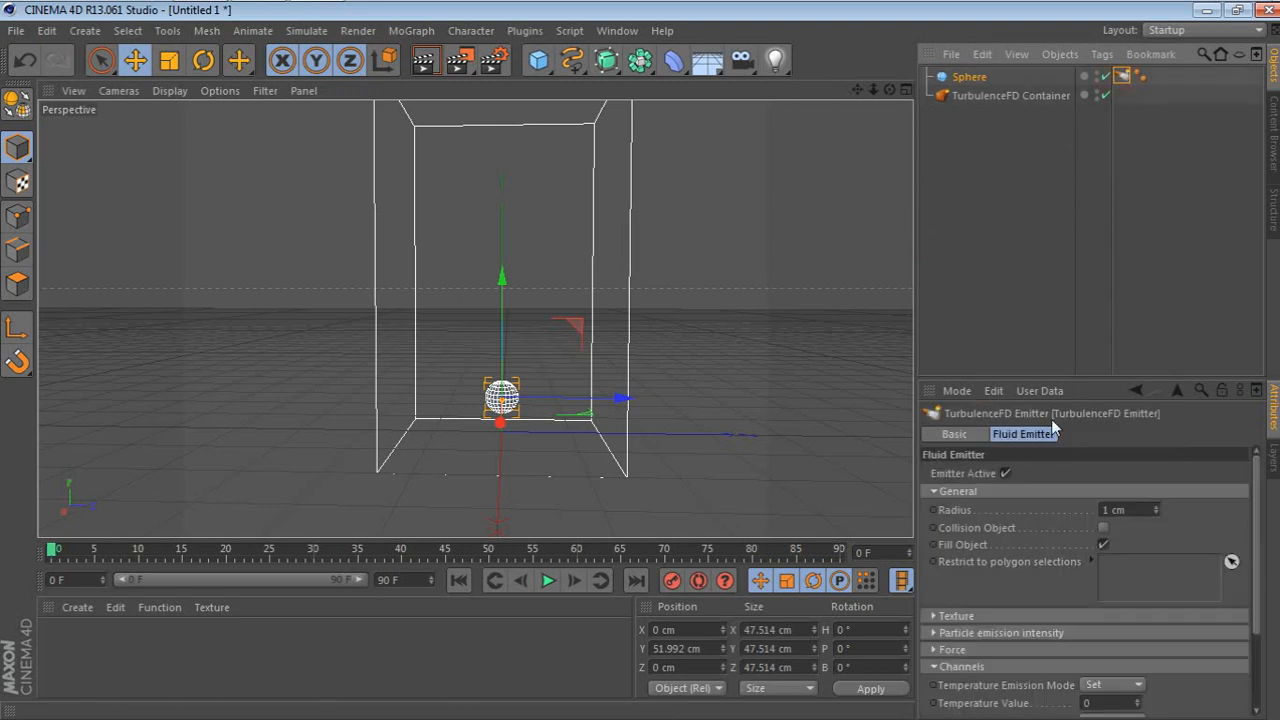
Step: Set the Density Value and Burn channels of the sphere's fluid emitter to 1
scroll(1111, 646, down, 3)
double_click(1113, 597)
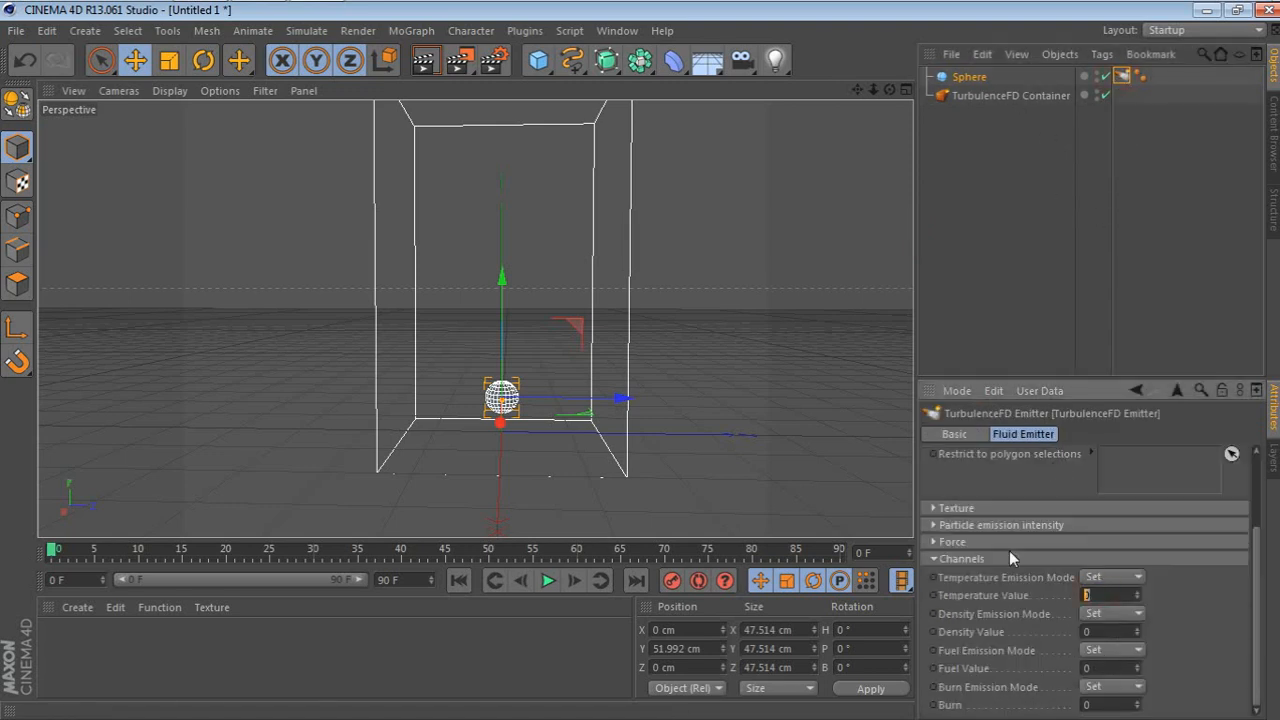
drag(1111, 633, 1071, 633)
text(1)
drag(1111, 704, 1044, 700)
text(1)
Step: Create a new simulation cache for the TurbulenceFD Container
click(985, 95)
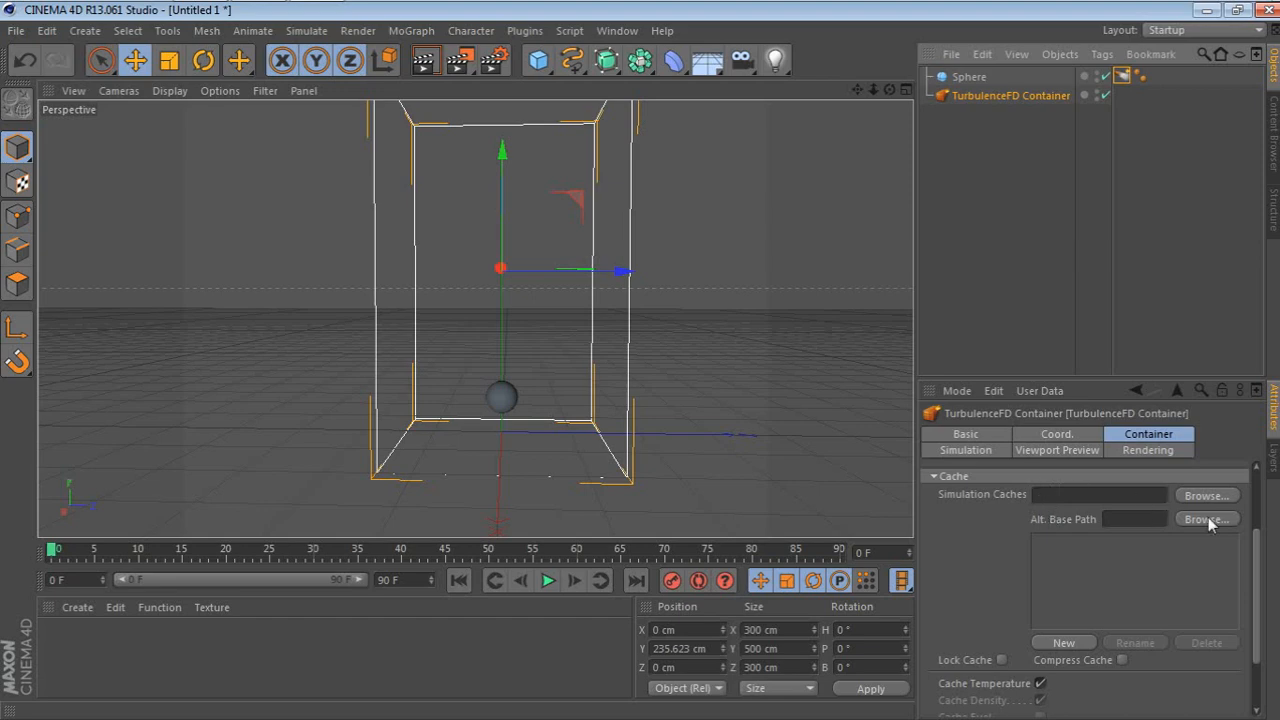
click(1080, 644)
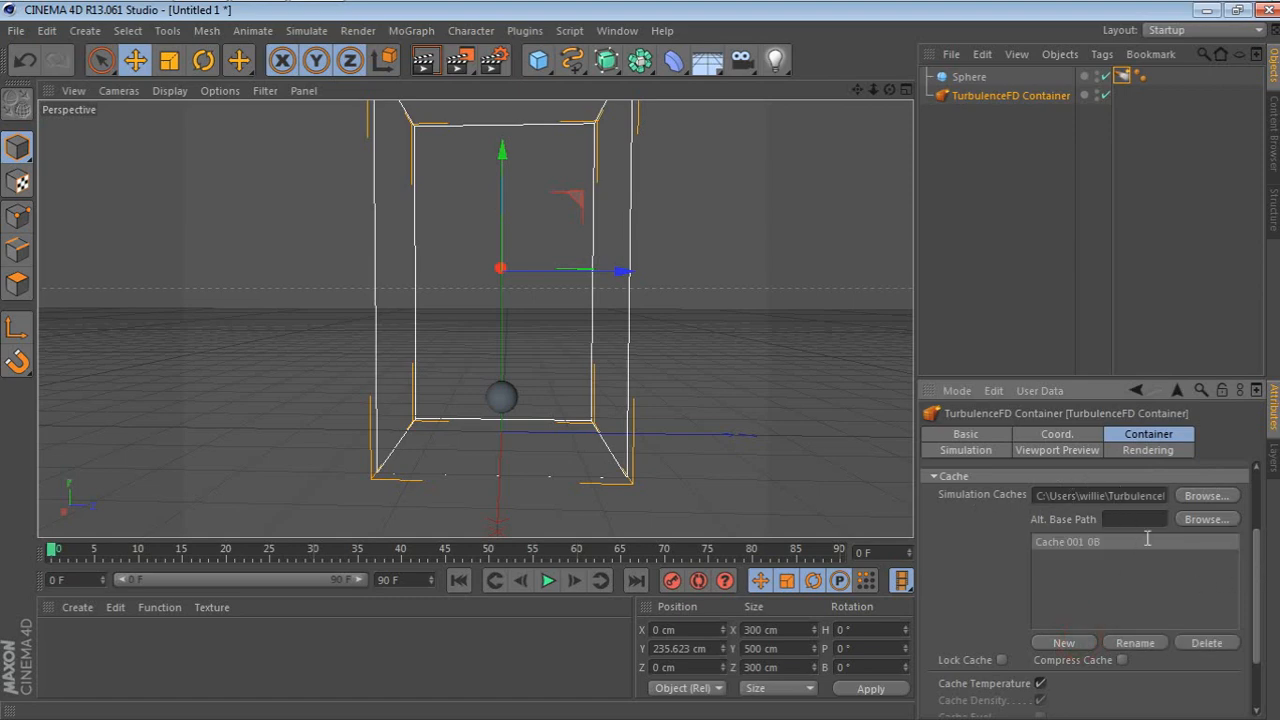
scroll(1250, 590, down, 3)
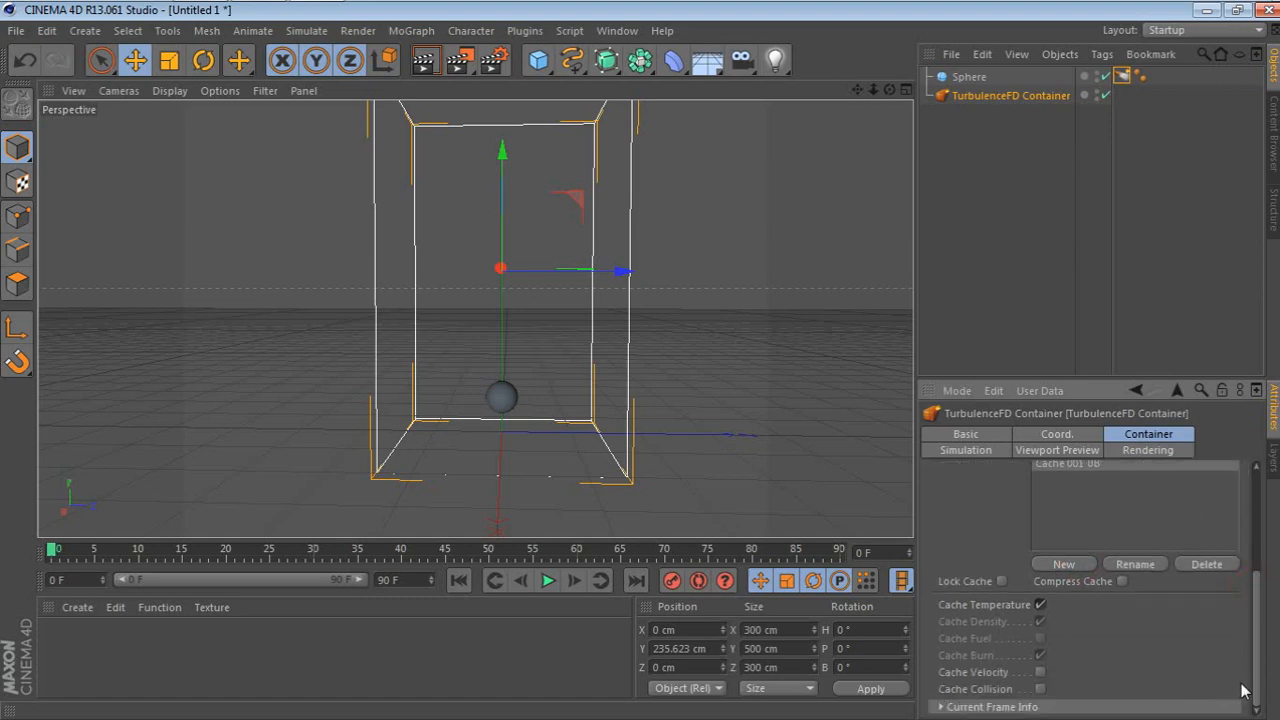
scroll(1252, 672, up, 5)
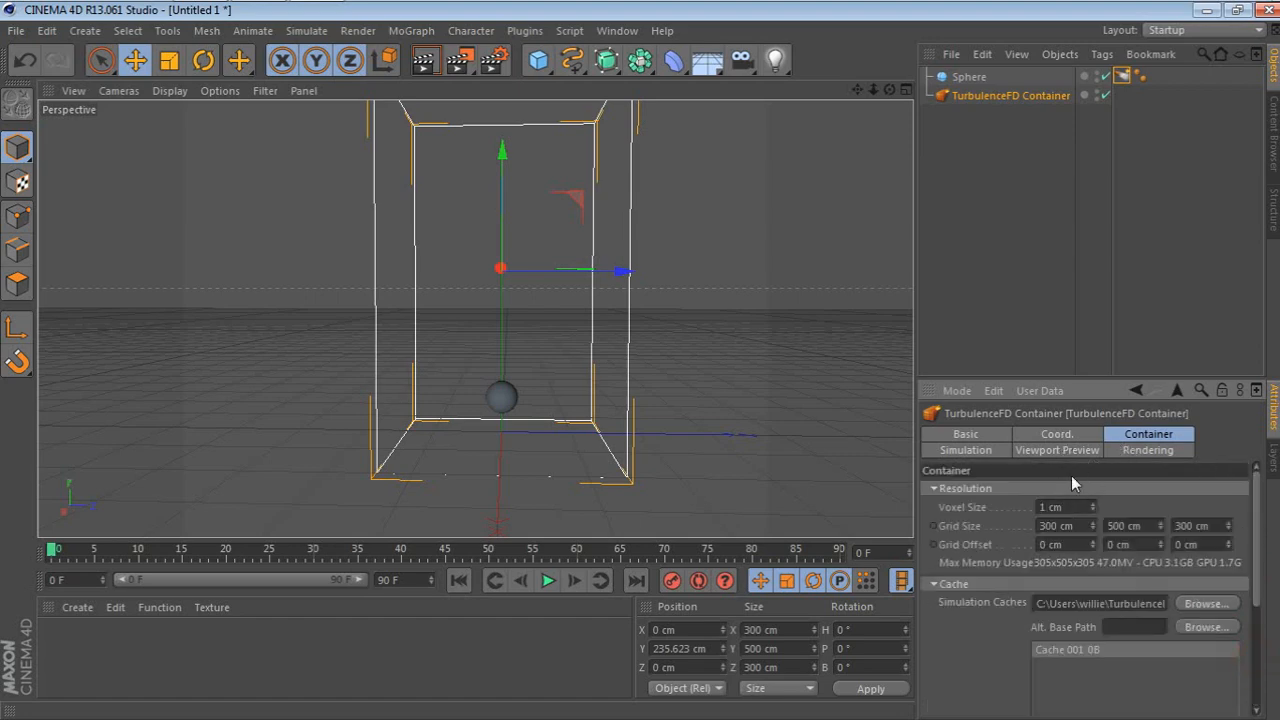
click(1076, 506)
click(1156, 510)
Step: Activate the Density channel in the TurbulenceFD Container's simulation settings
click(966, 450)
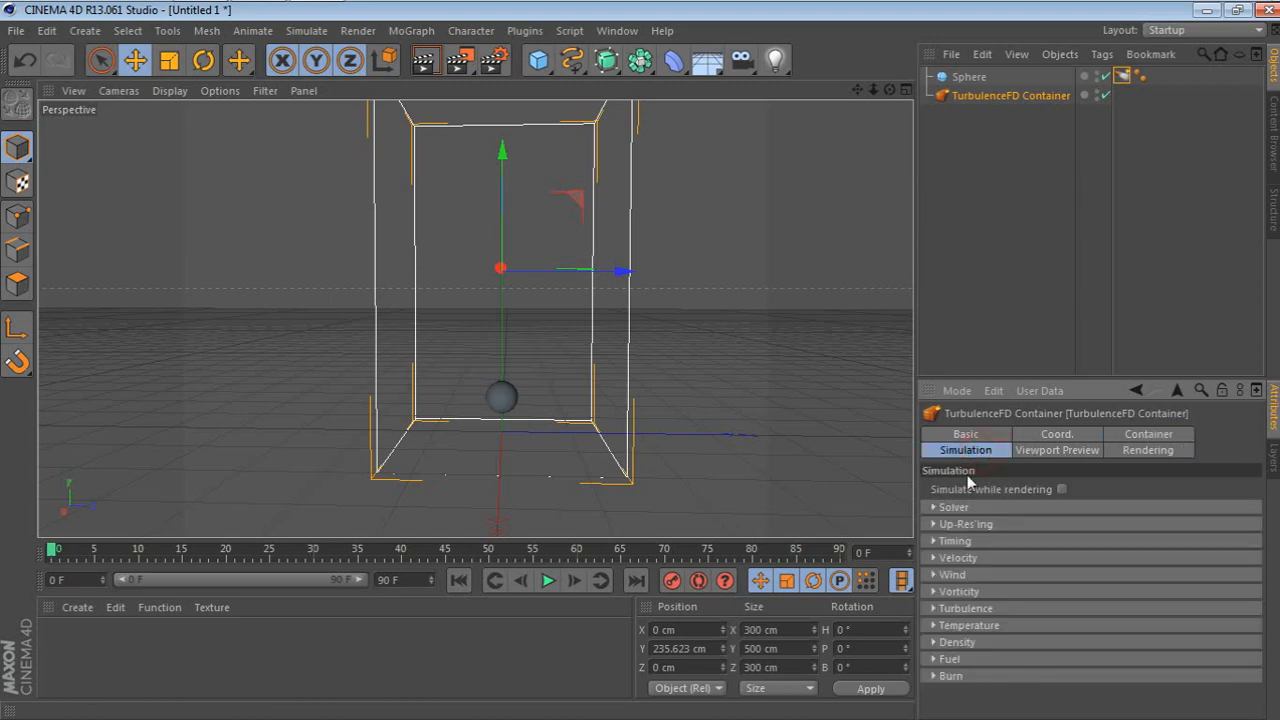
click(968, 676)
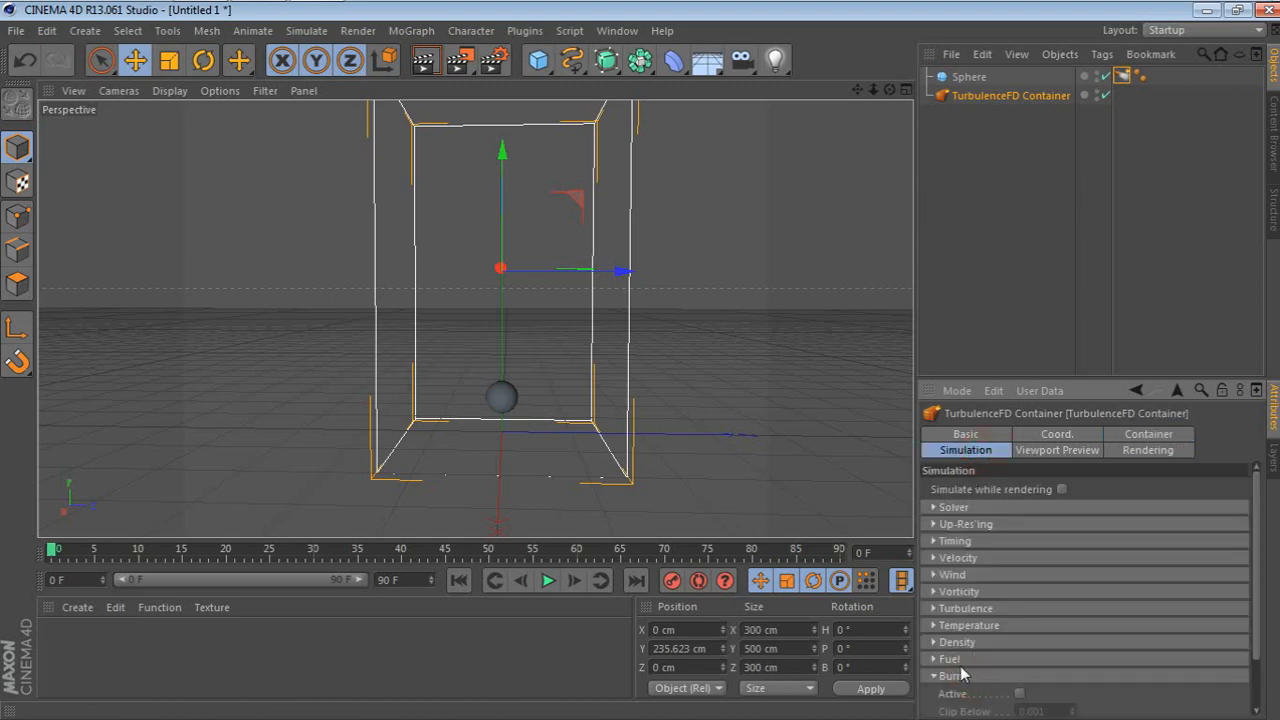
click(984, 676)
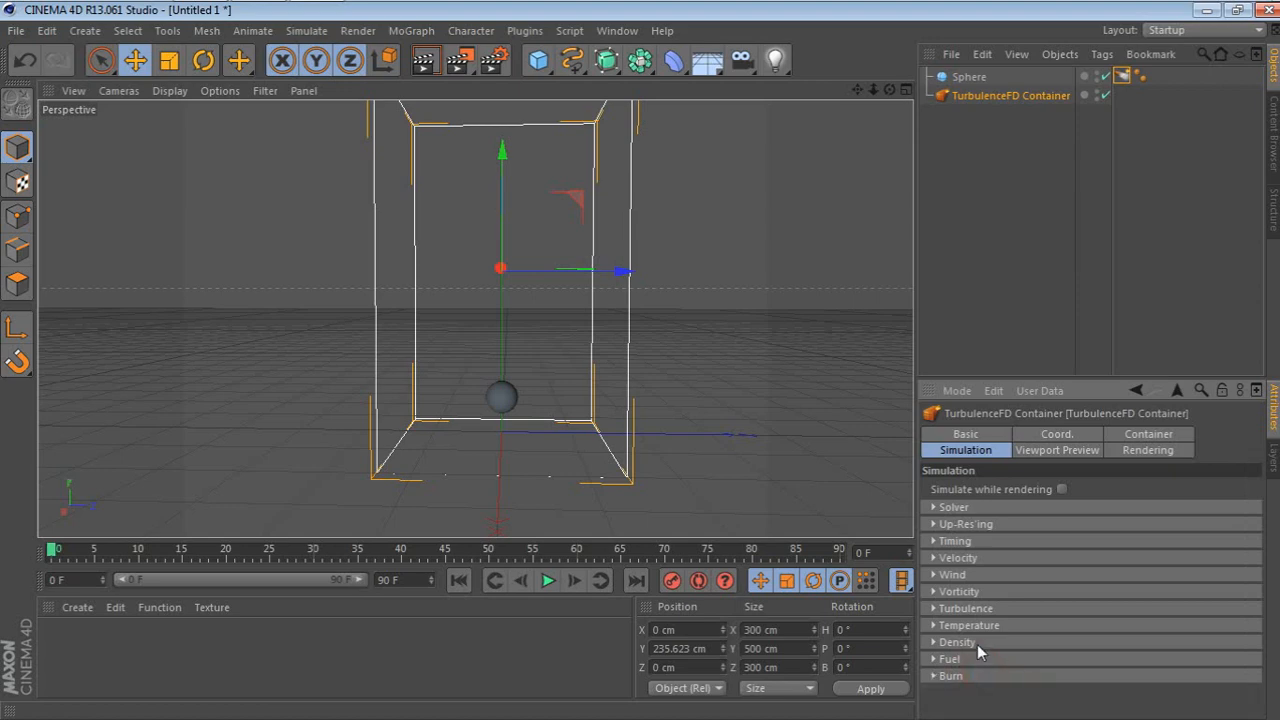
click(981, 646)
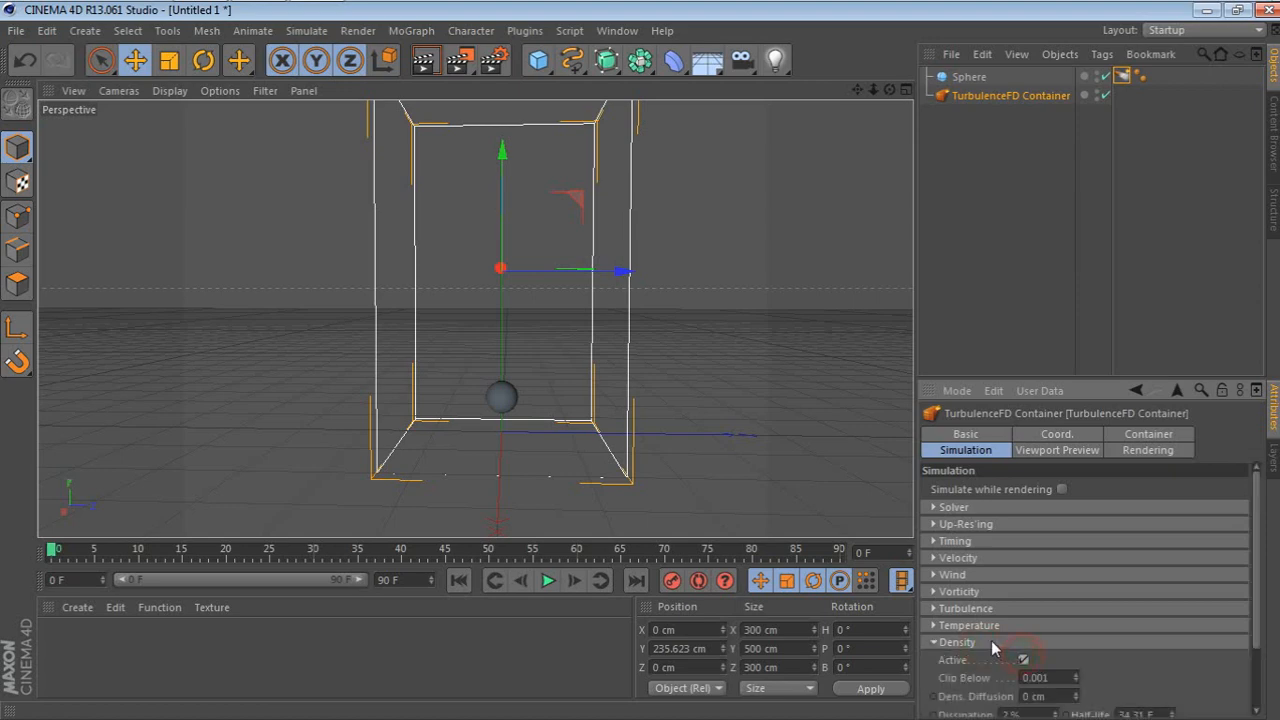
click(984, 642)
Step: Set the container's turbulence intensity to 30 cm in the simulation settings
click(978, 608)
click(1064, 626)
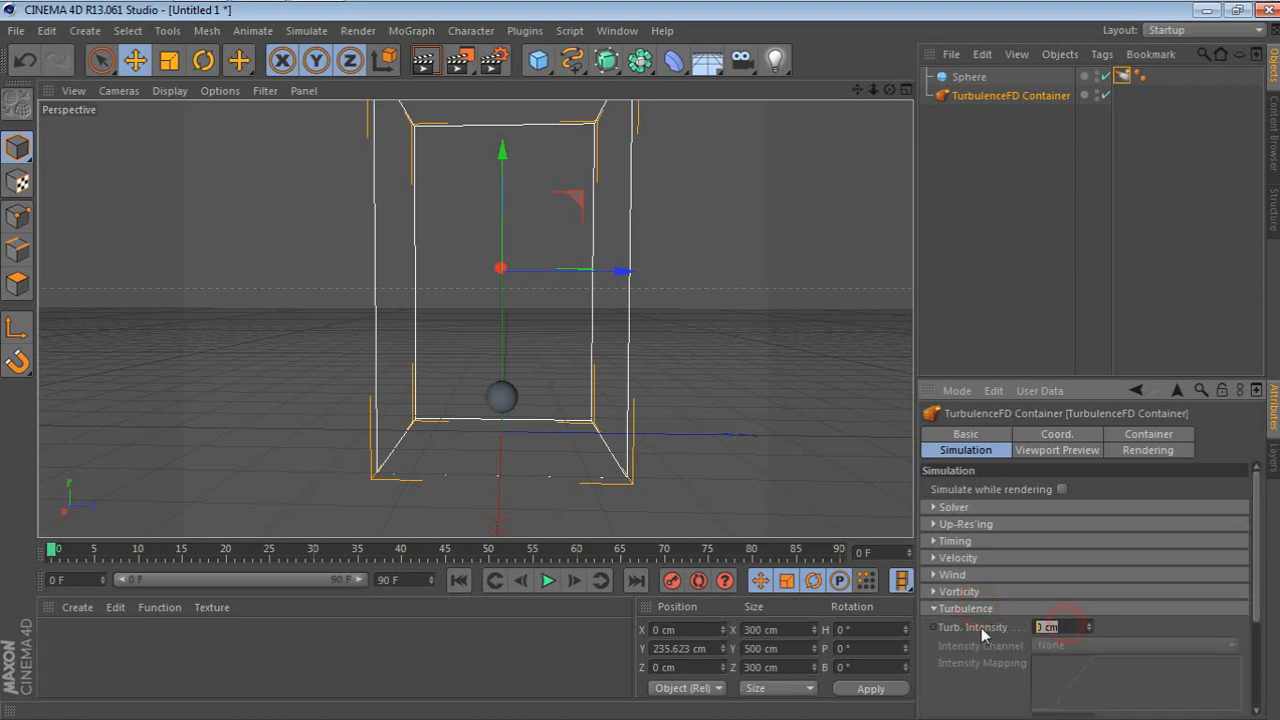
text(30)
key(Return)
click(1027, 609)
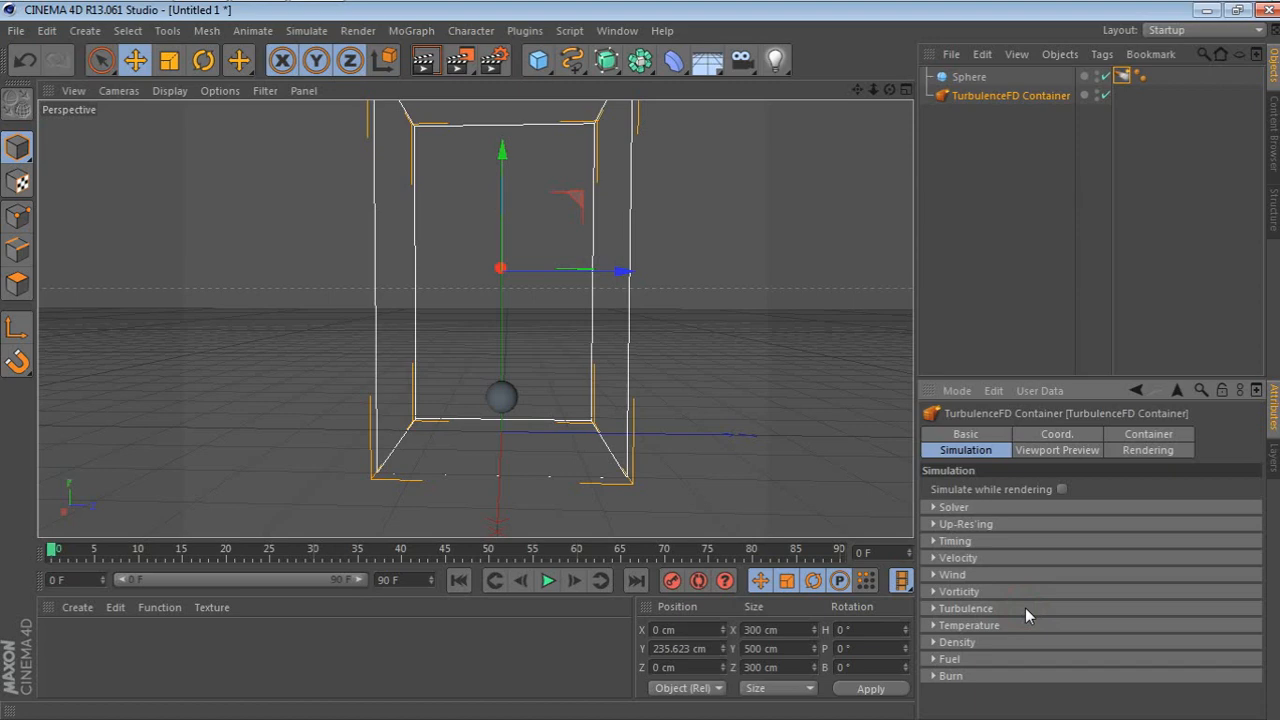
Step: Set the container's turbulence intensity to 20 cm in the simulation settings
click(1020, 608)
click(1058, 626)
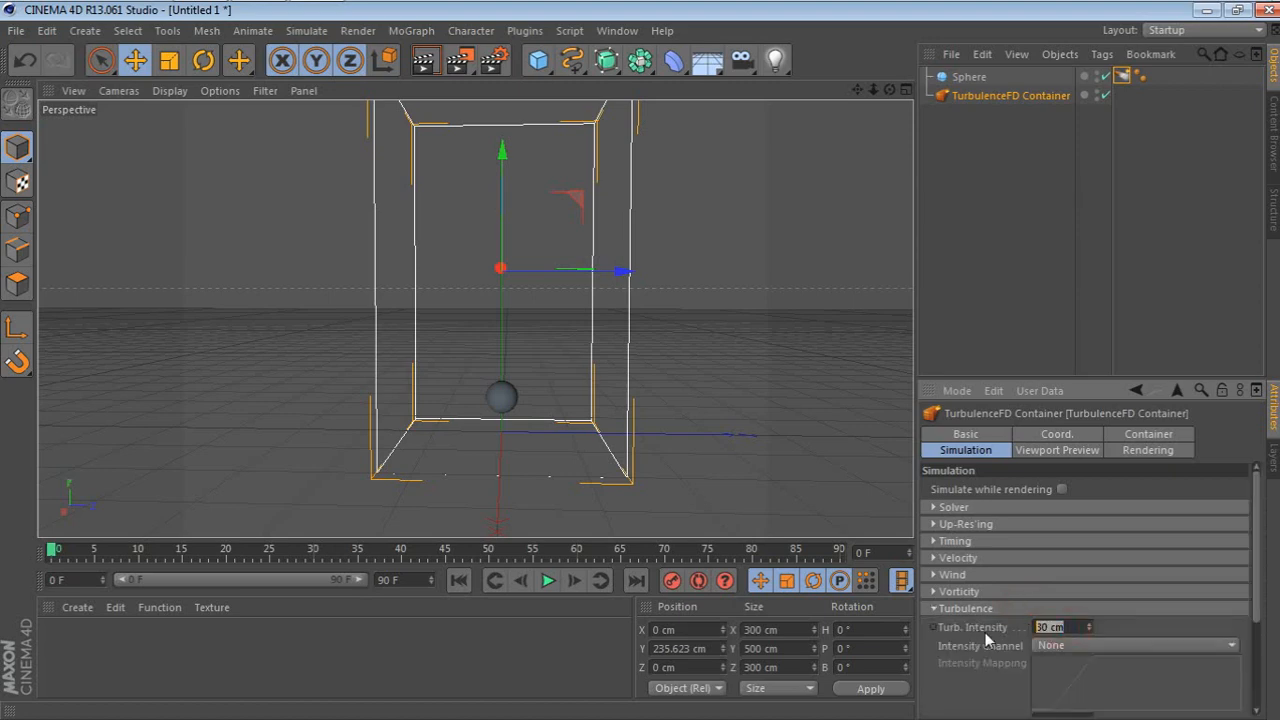
text(20)
click(1129, 629)
click(1006, 608)
Step: Set the container's Vorticity to 30 in the simulation settings
click(1055, 609)
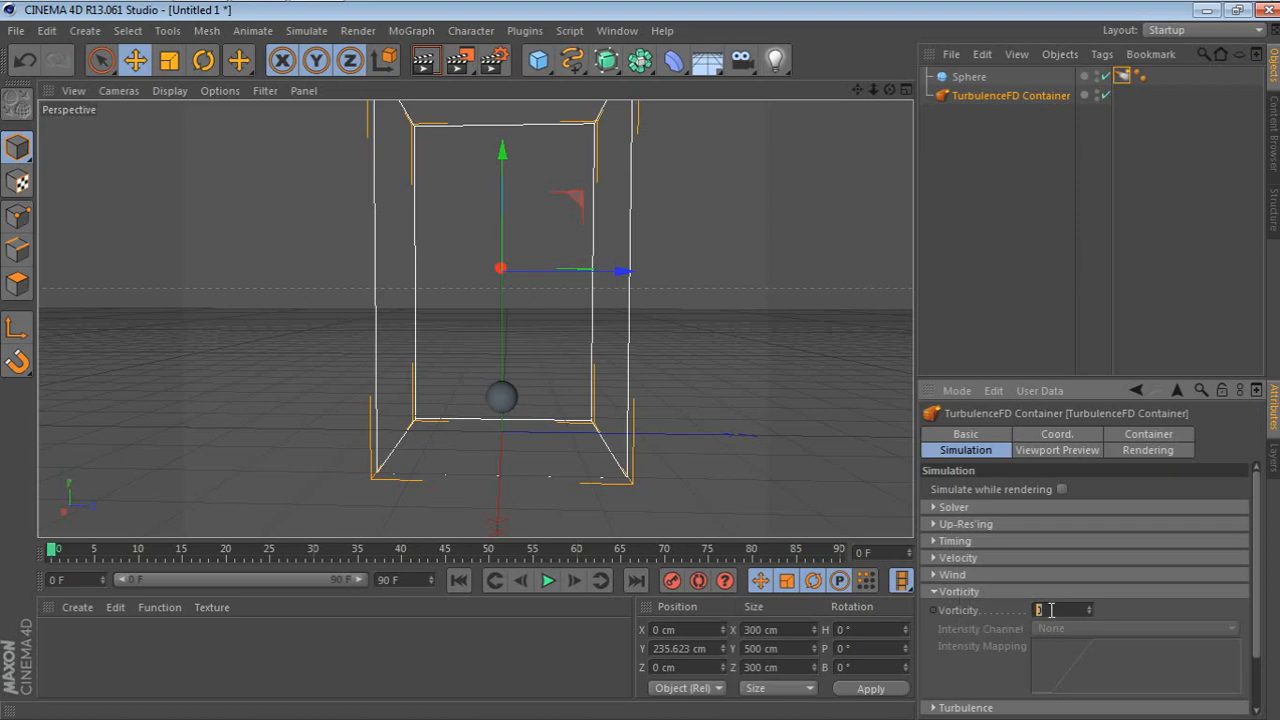
text(30)
click(1118, 615)
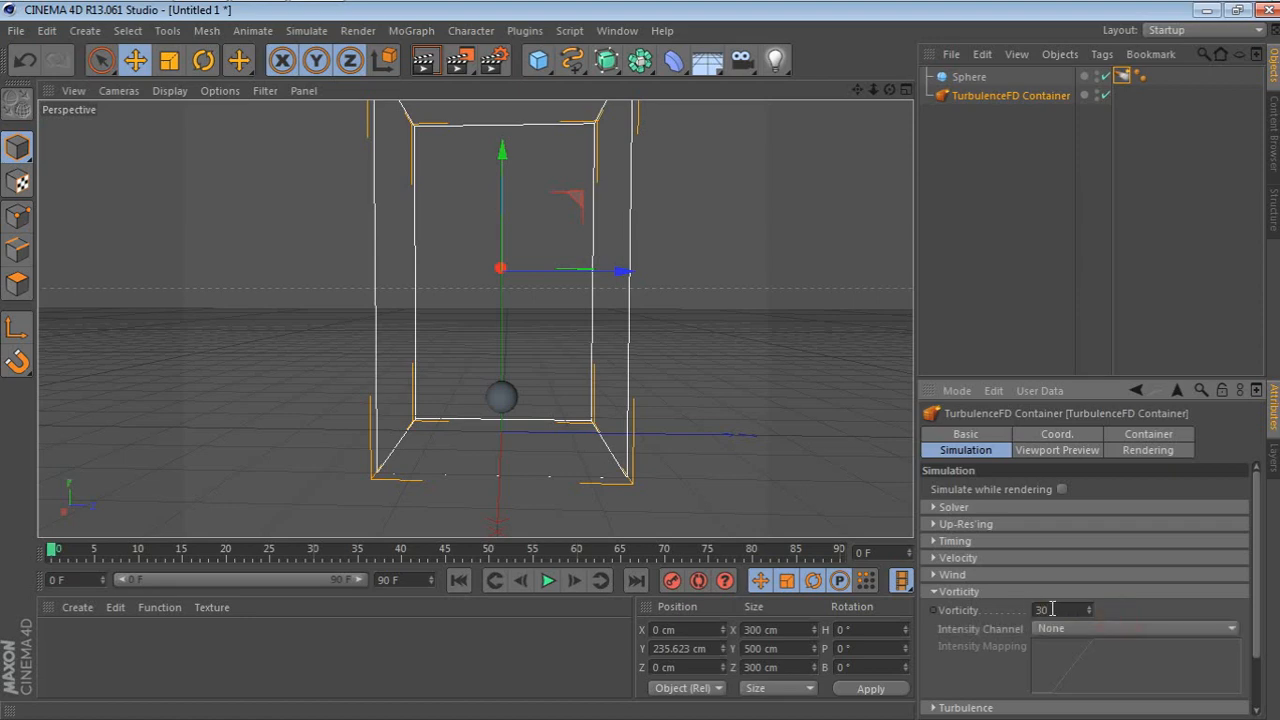
click(992, 590)
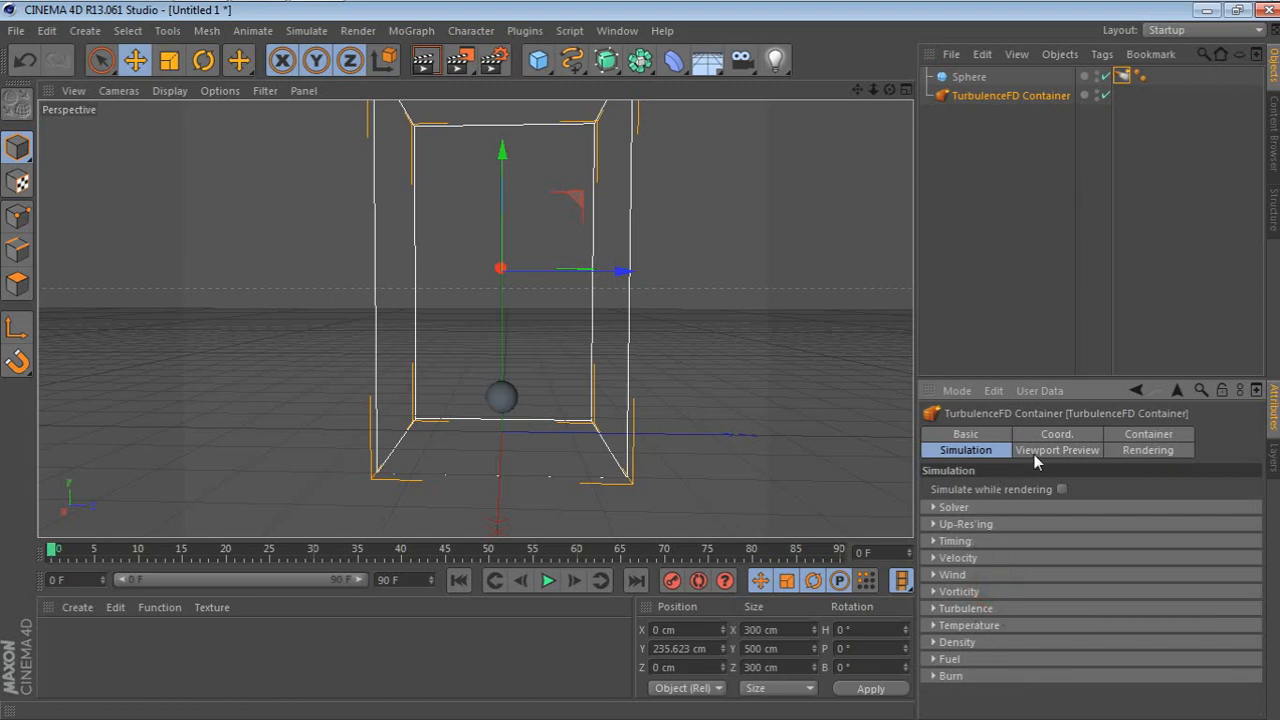
Step: Map the container's Smoke Shader to the Density channel in the rendering settings
click(1145, 451)
click(985, 505)
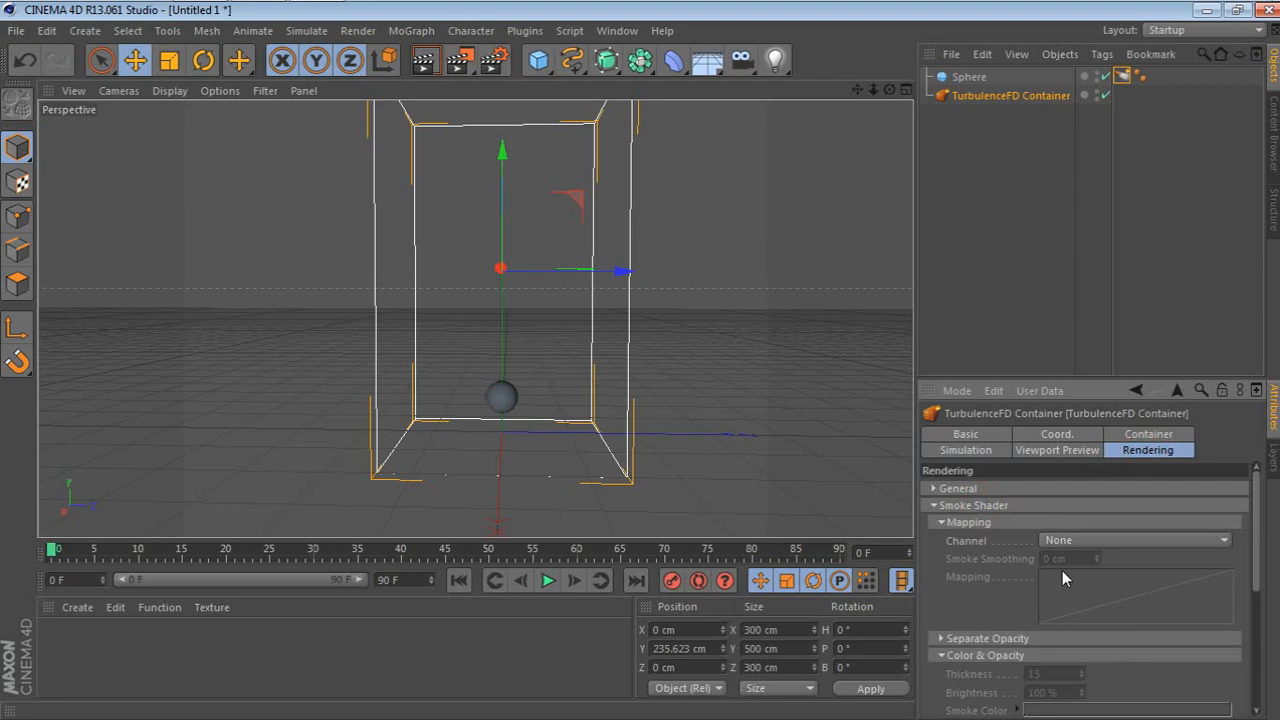
click(1073, 539)
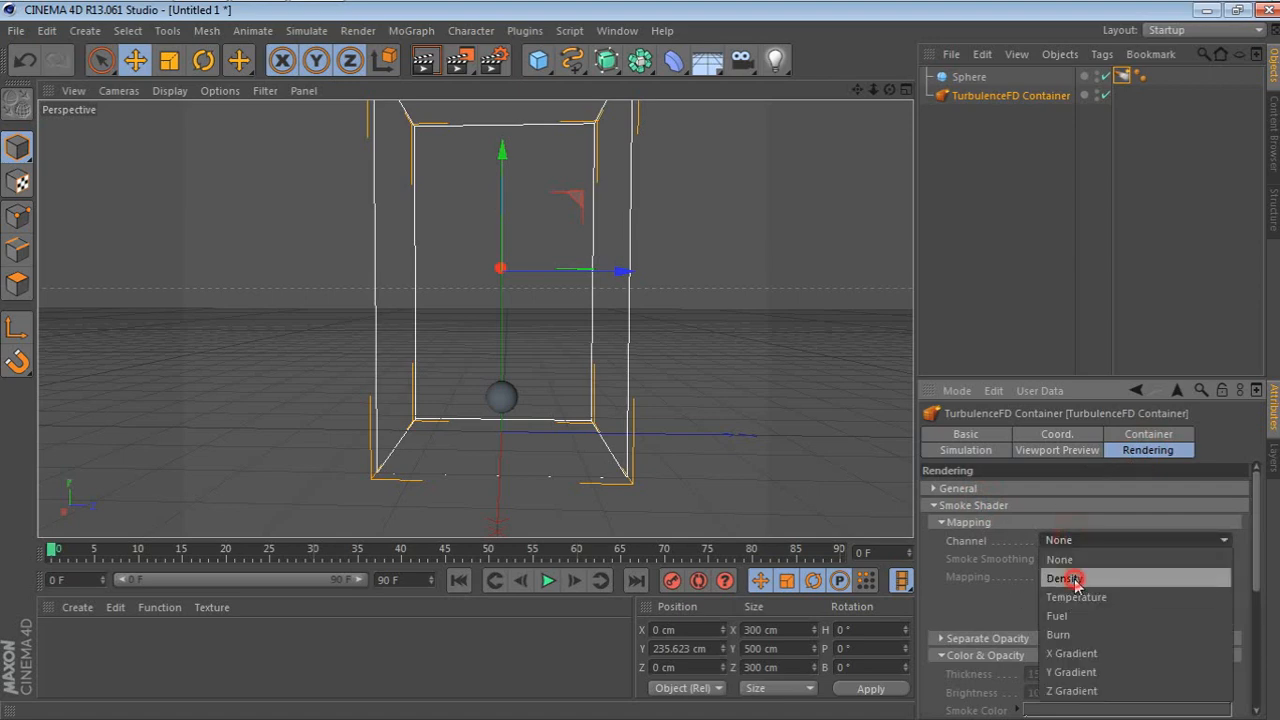
click(1068, 578)
double_click(1060, 673)
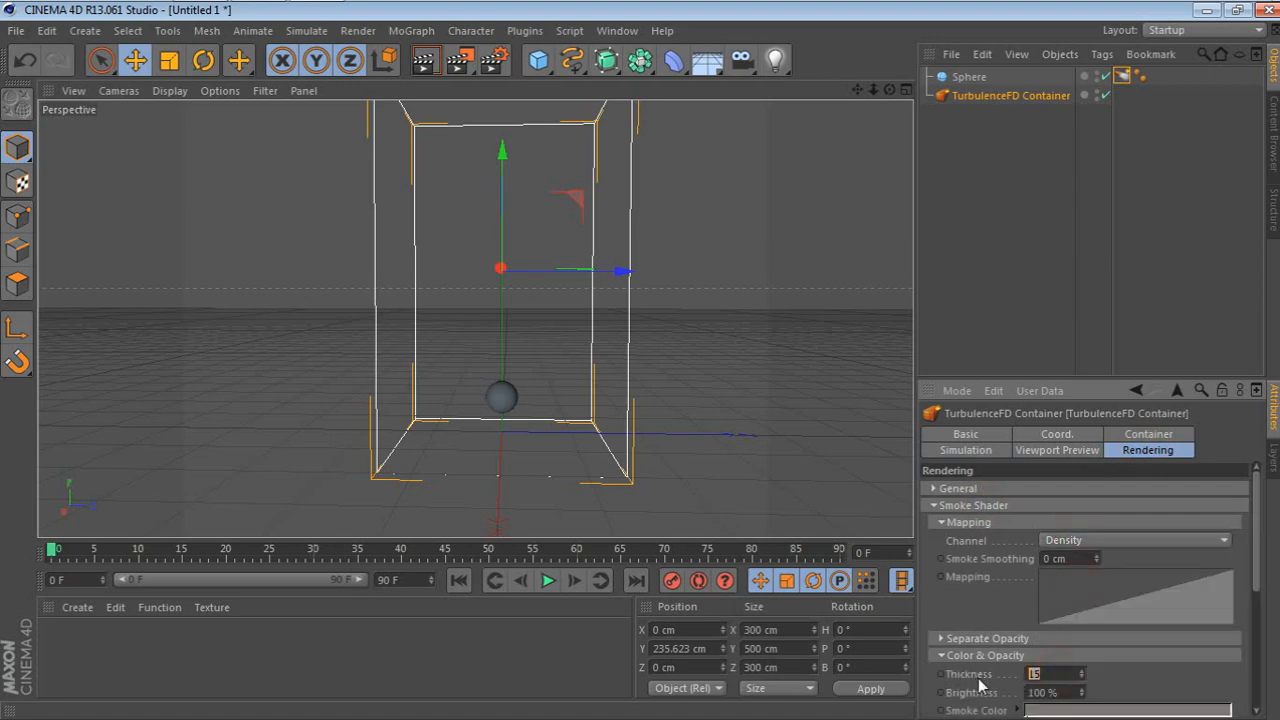
click(1106, 685)
Step: Darken the Smoke Shader's smoke color to a dark gray
drag(1254, 582, 1255, 631)
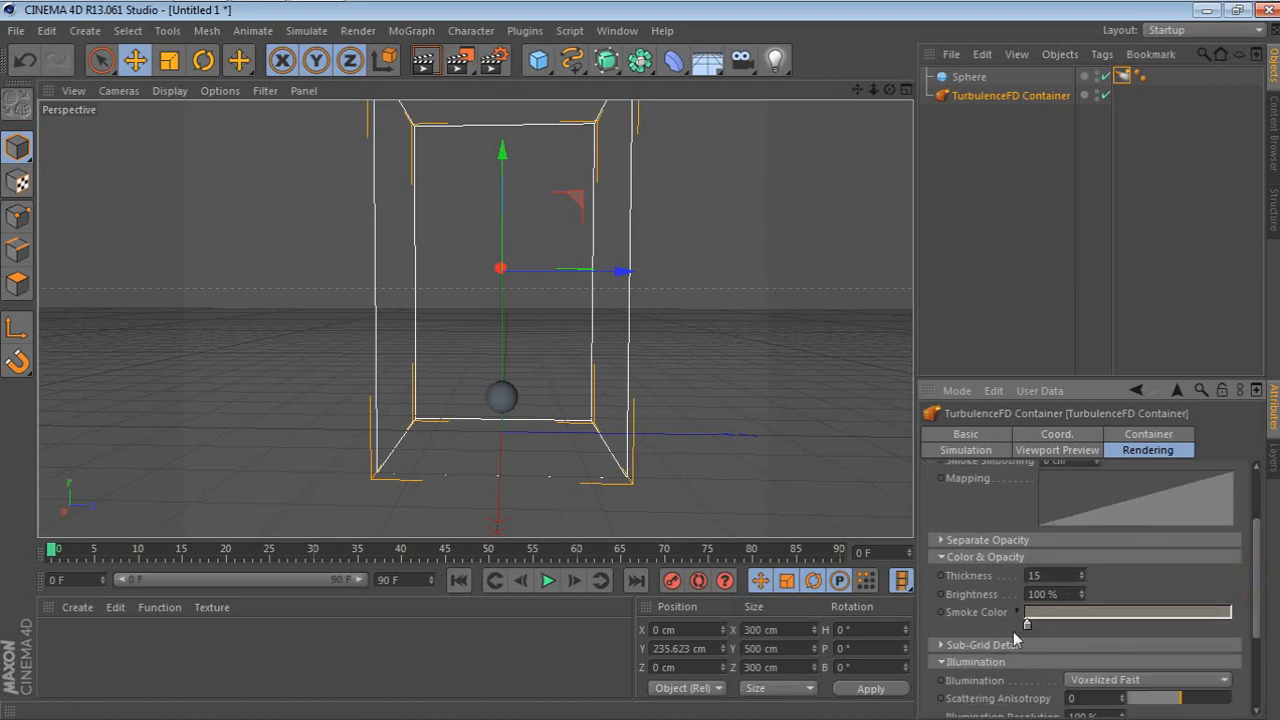
double_click(1027, 622)
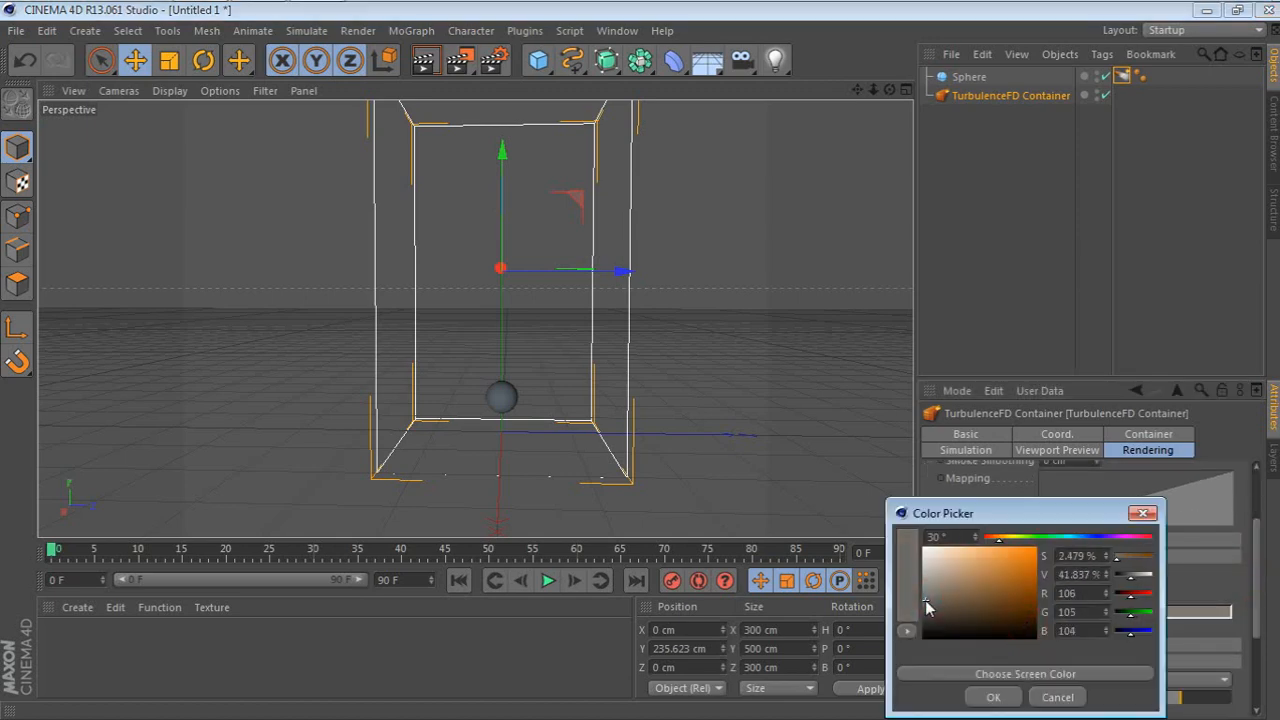
click(993, 697)
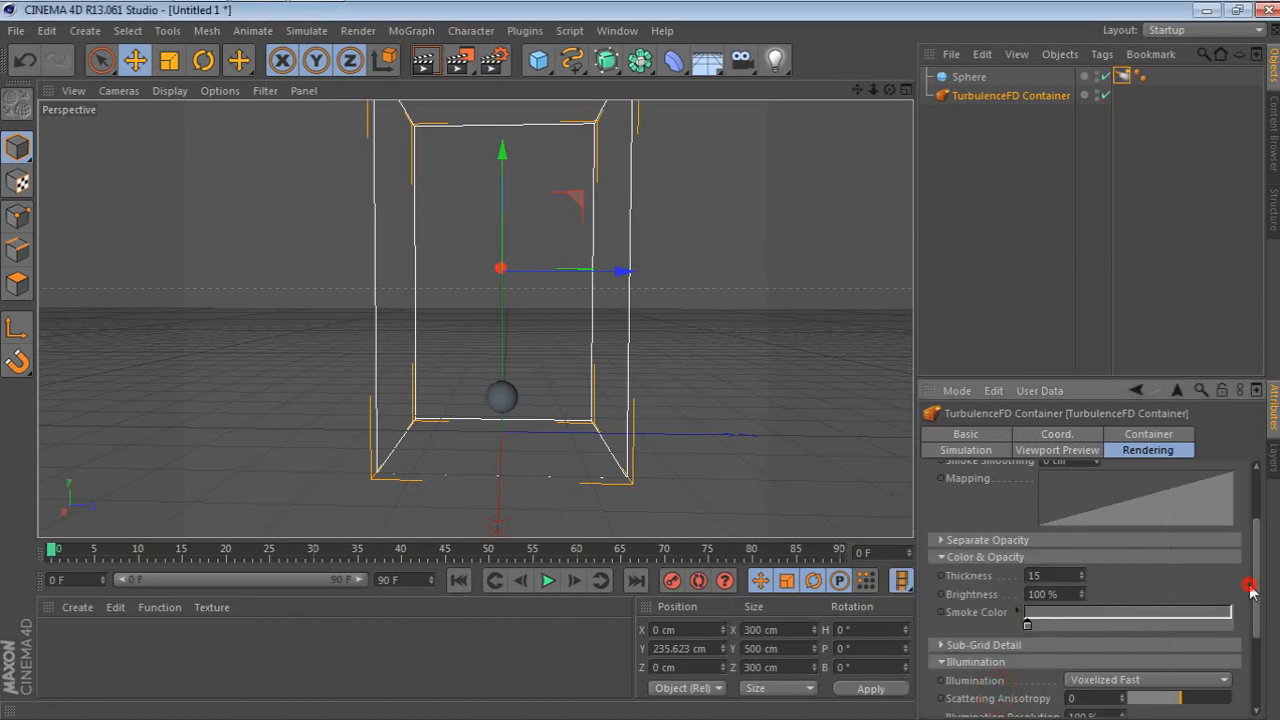
drag(1250, 590, 1256, 525)
Step: Enable Multiple Scattering in the Smoke Shader's illumination settings
click(941, 473)
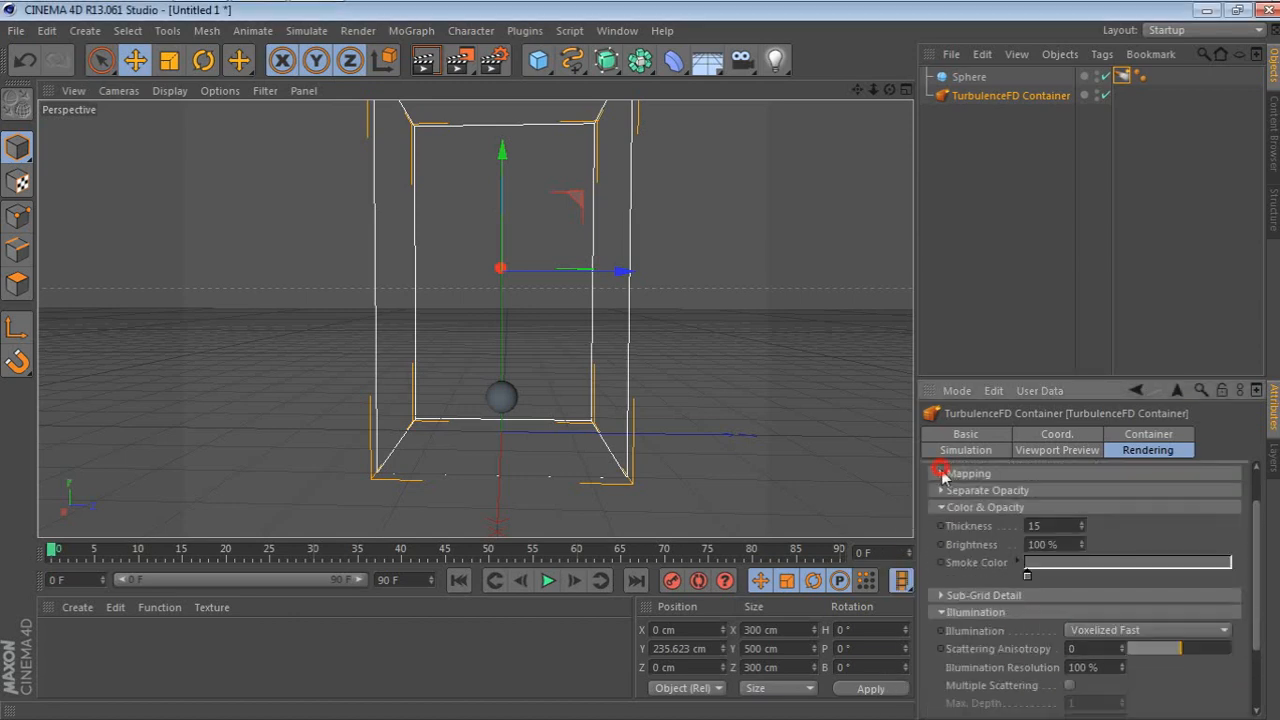
click(957, 507)
click(976, 543)
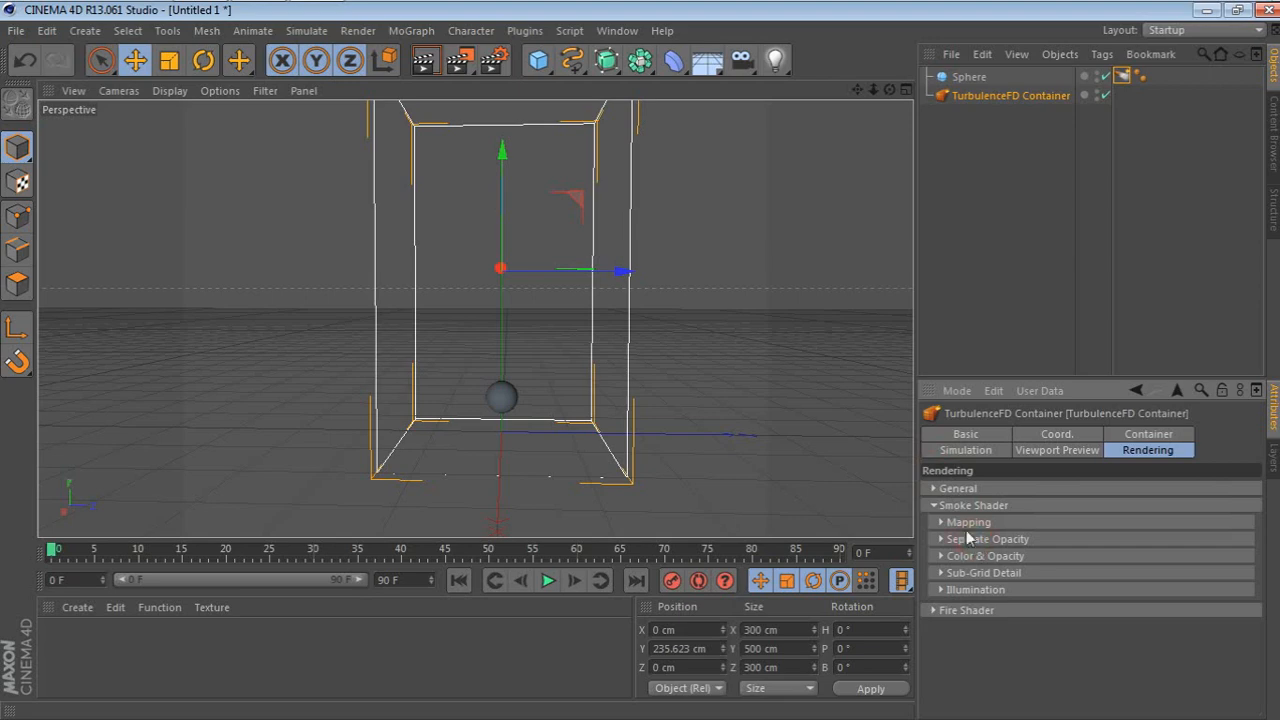
click(957, 505)
click(953, 505)
click(964, 590)
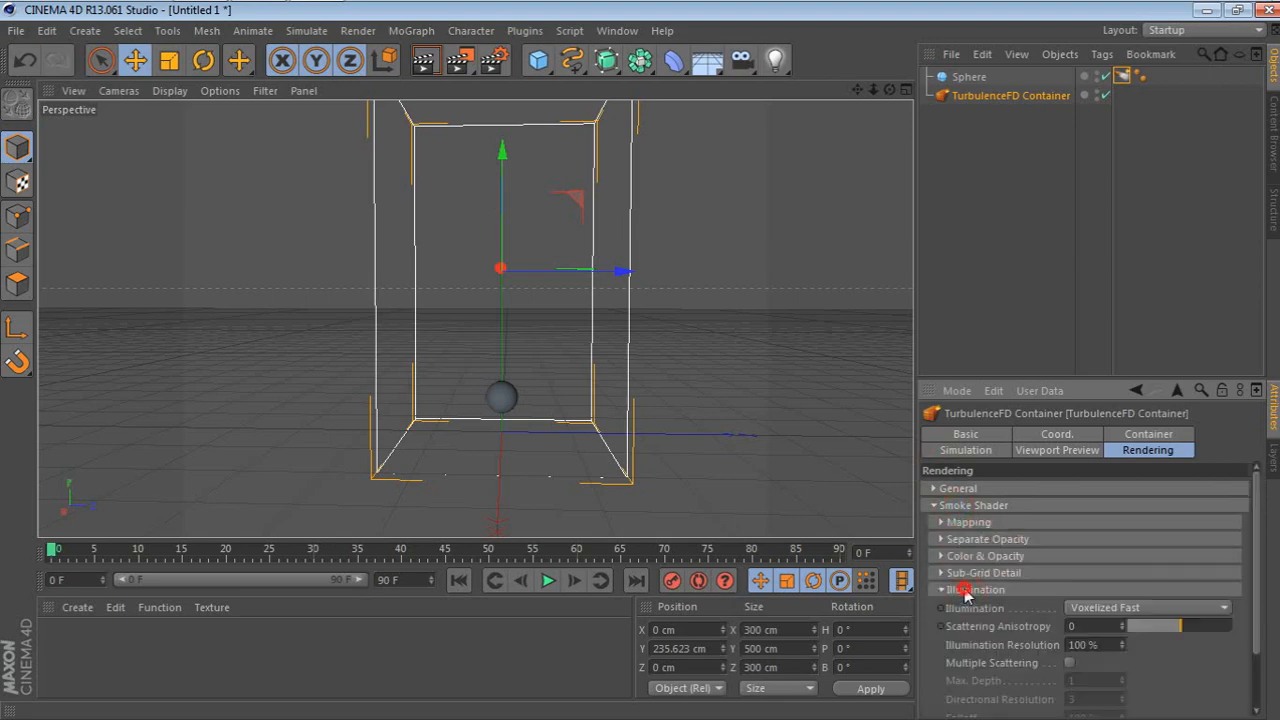
scroll(1000, 624, down, 2)
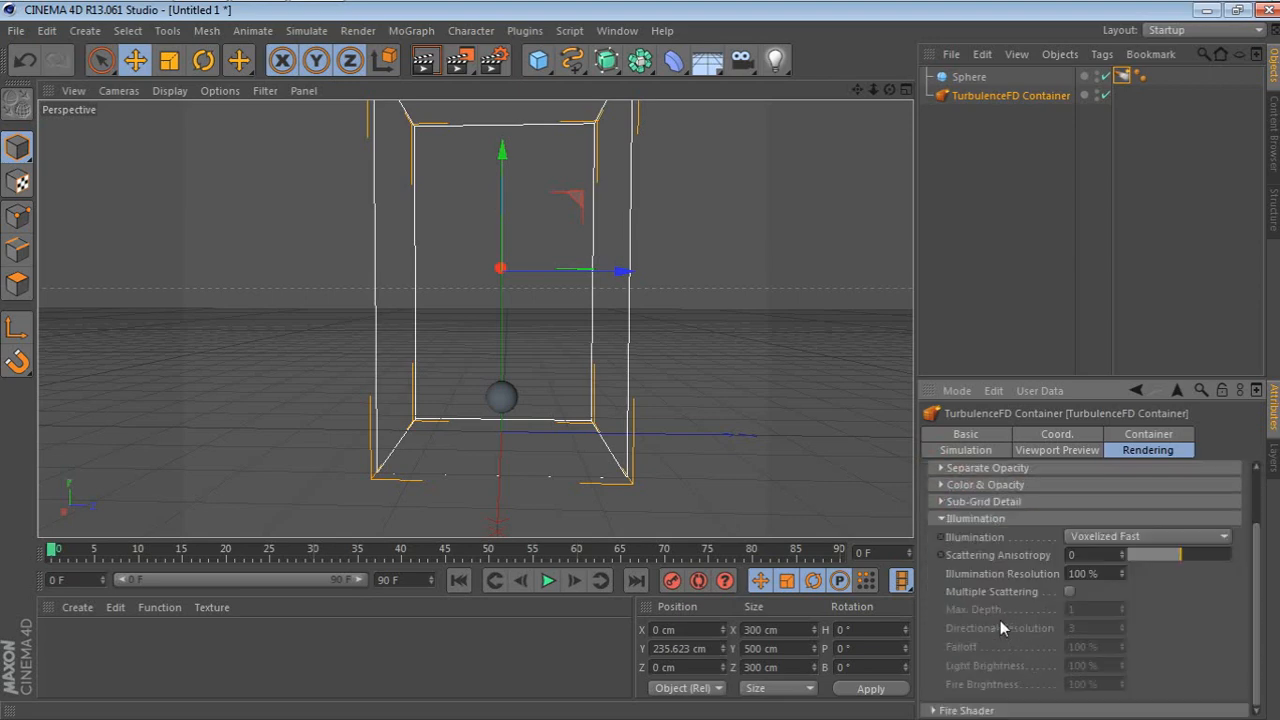
click(972, 592)
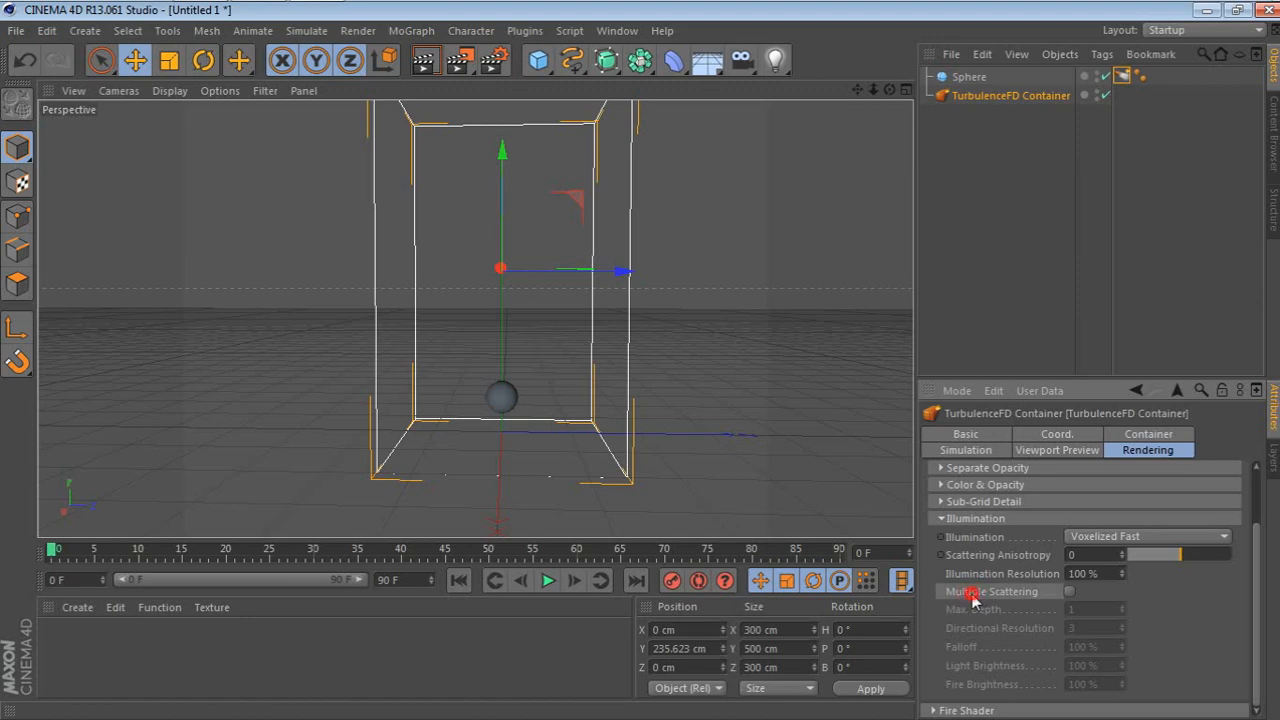
click(1069, 591)
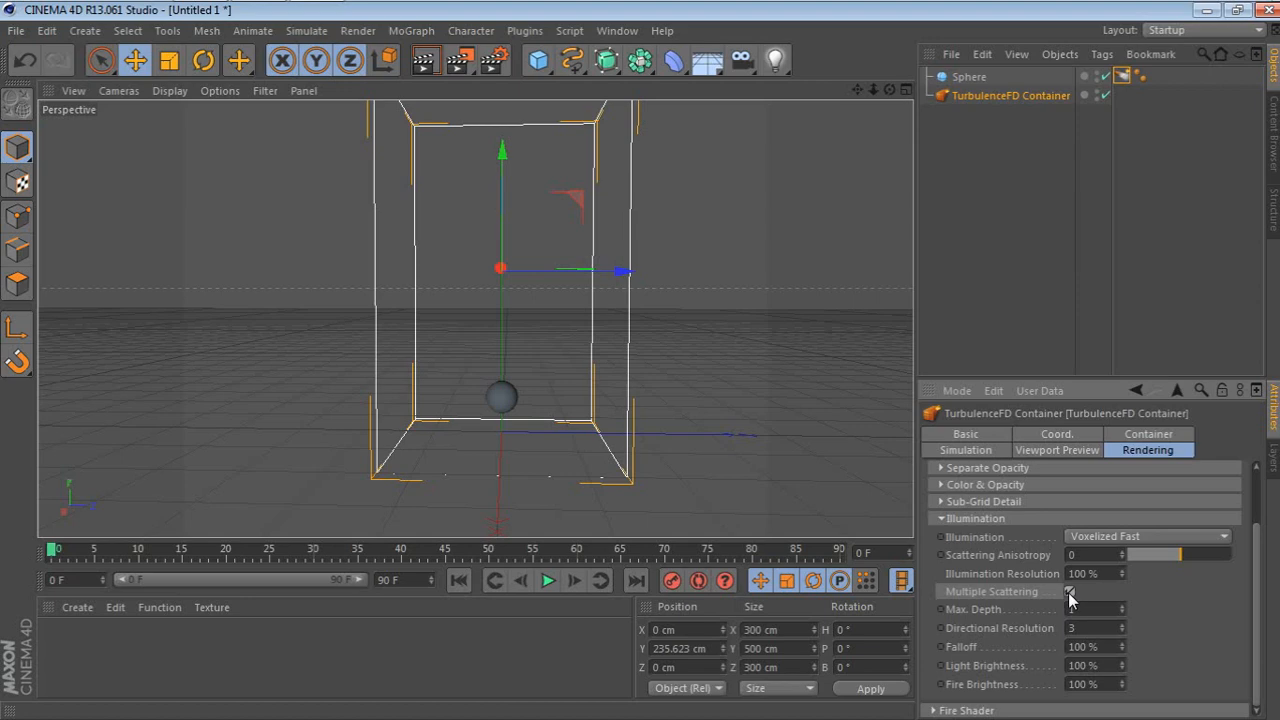
scroll(1005, 593, up, 2)
click(968, 588)
Step: Map the container's Fire Shader to the Burn channel in the rendering settings
click(941, 489)
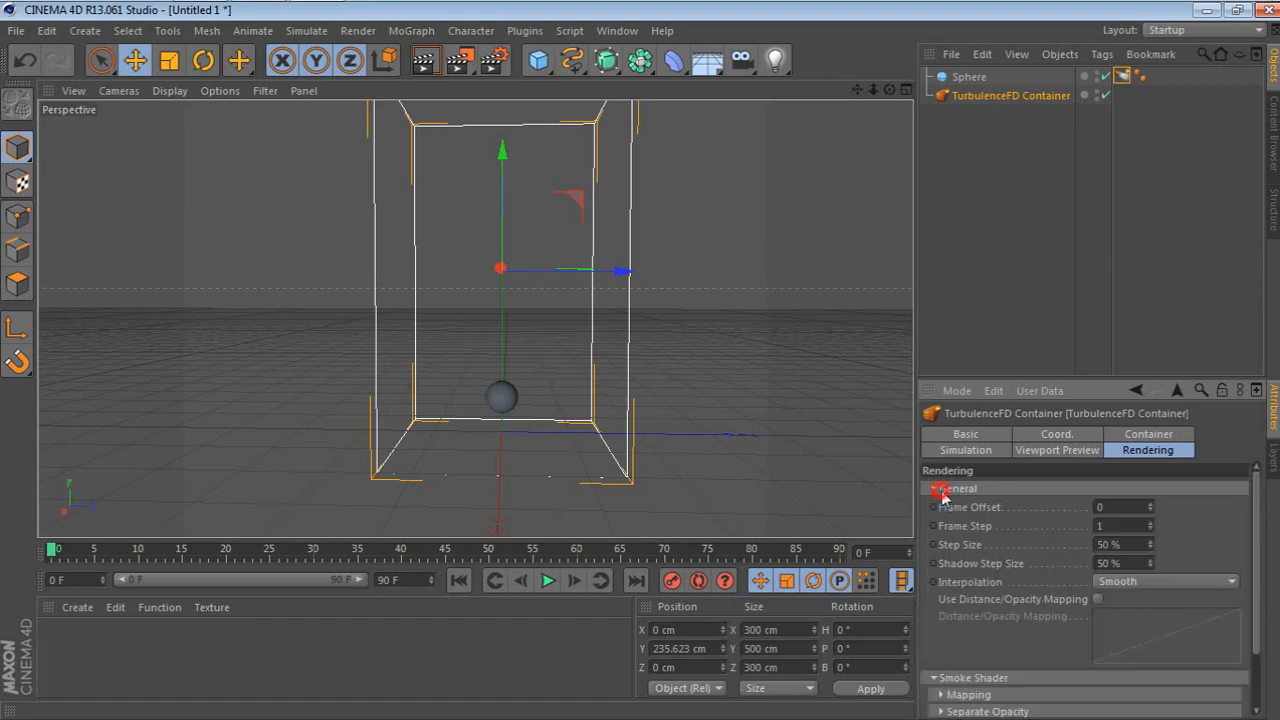
click(941, 489)
click(943, 505)
click(947, 522)
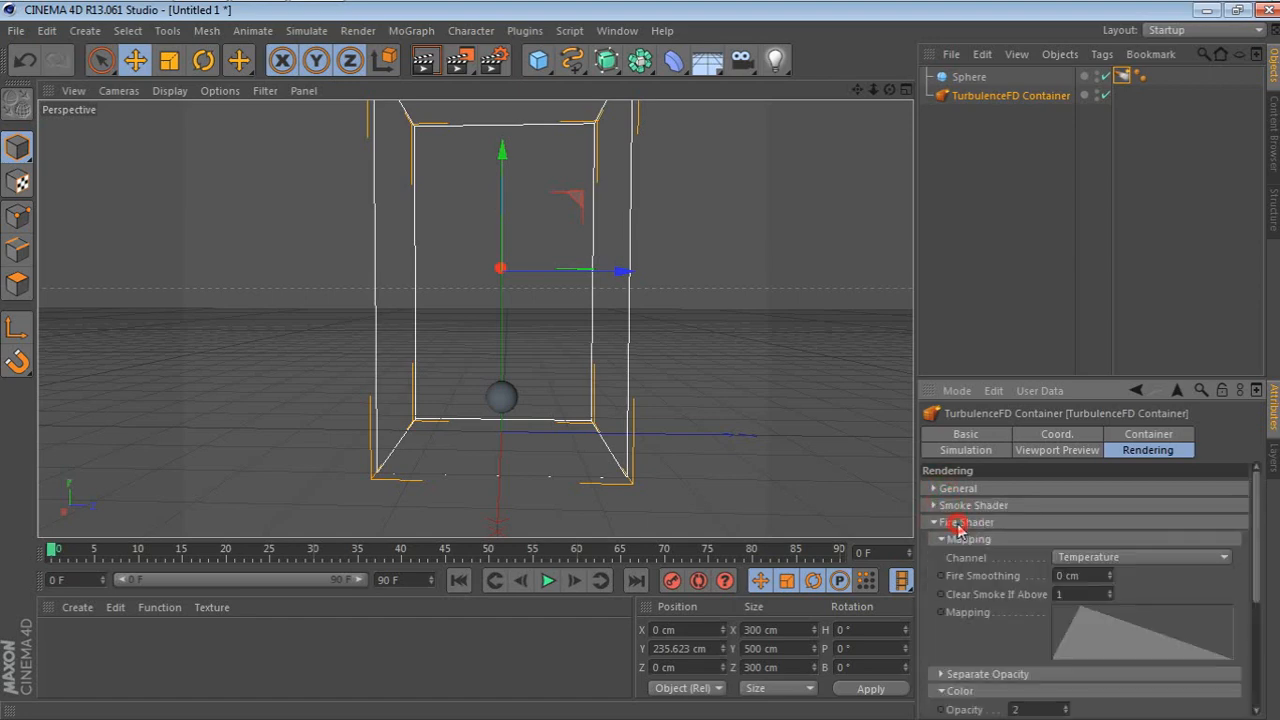
click(1090, 556)
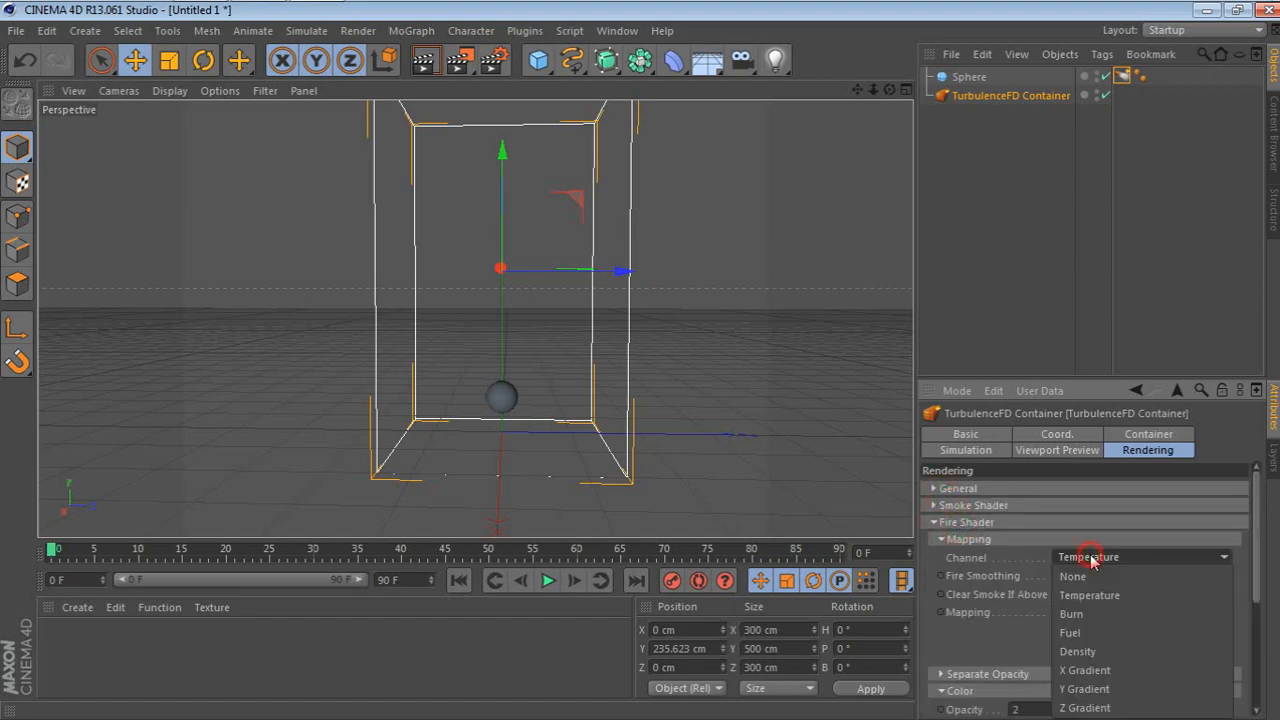
click(1094, 611)
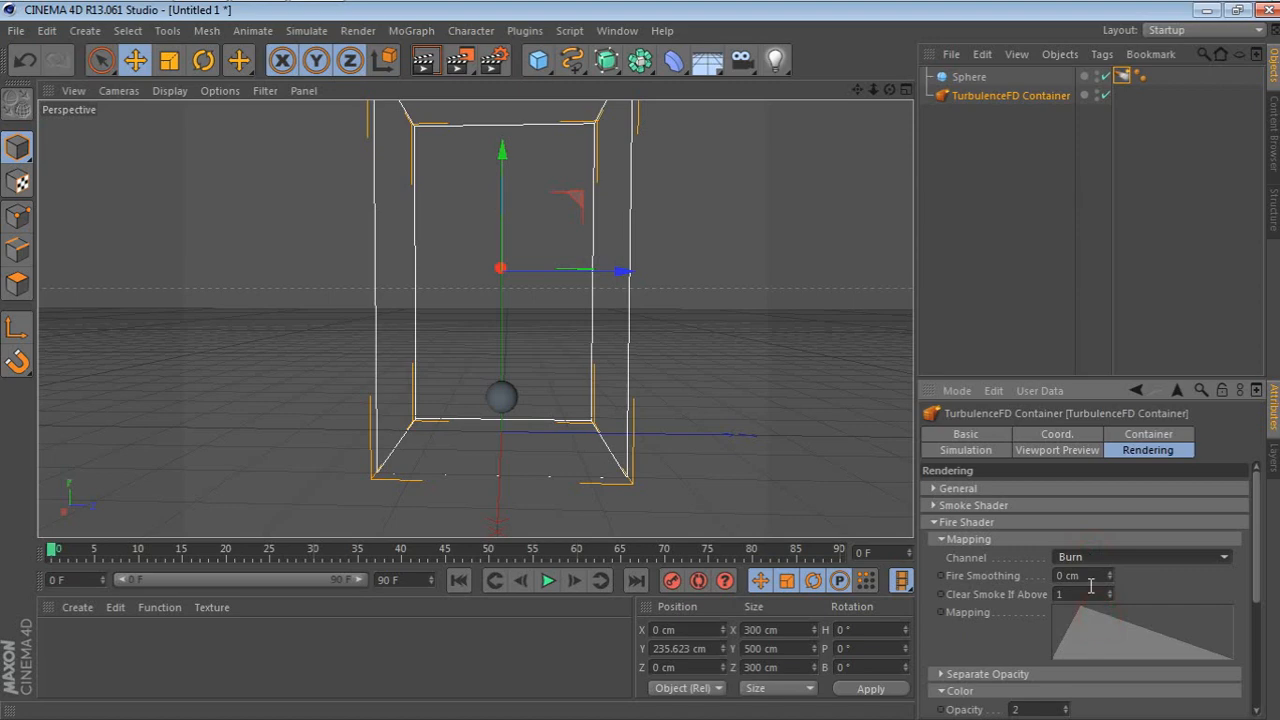
click(1151, 563)
click(1099, 576)
click(1097, 563)
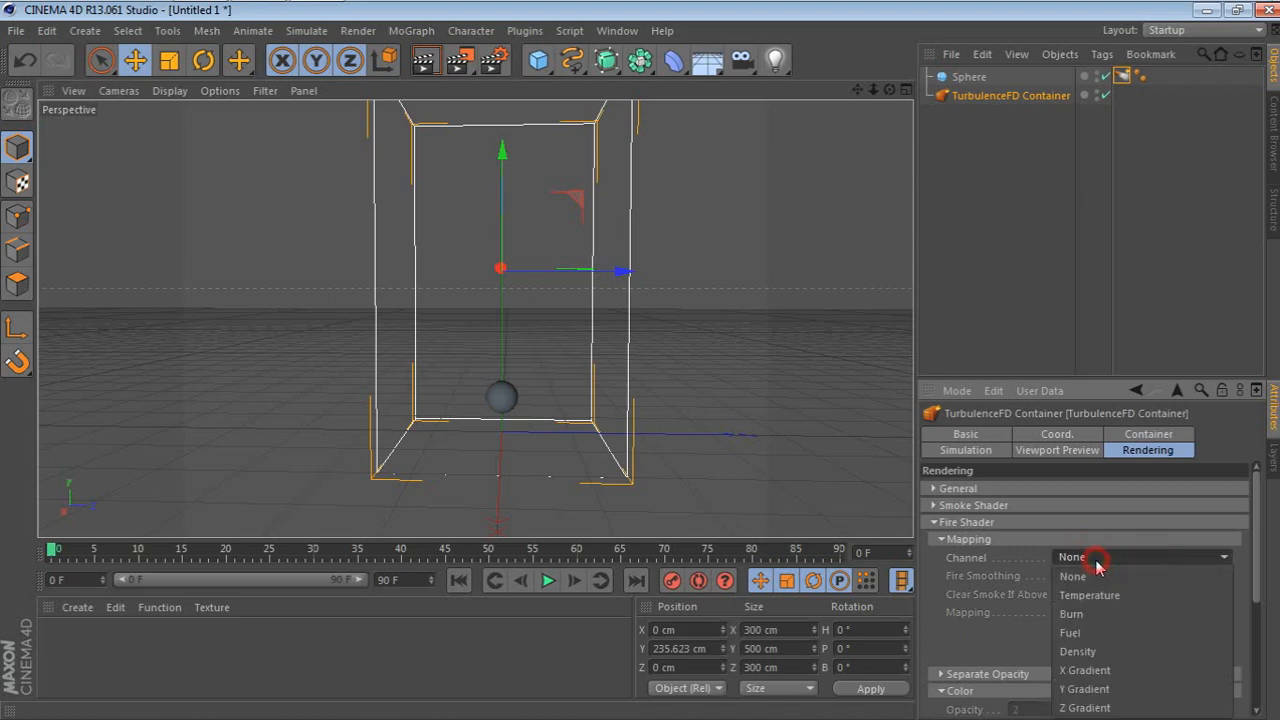
click(1075, 613)
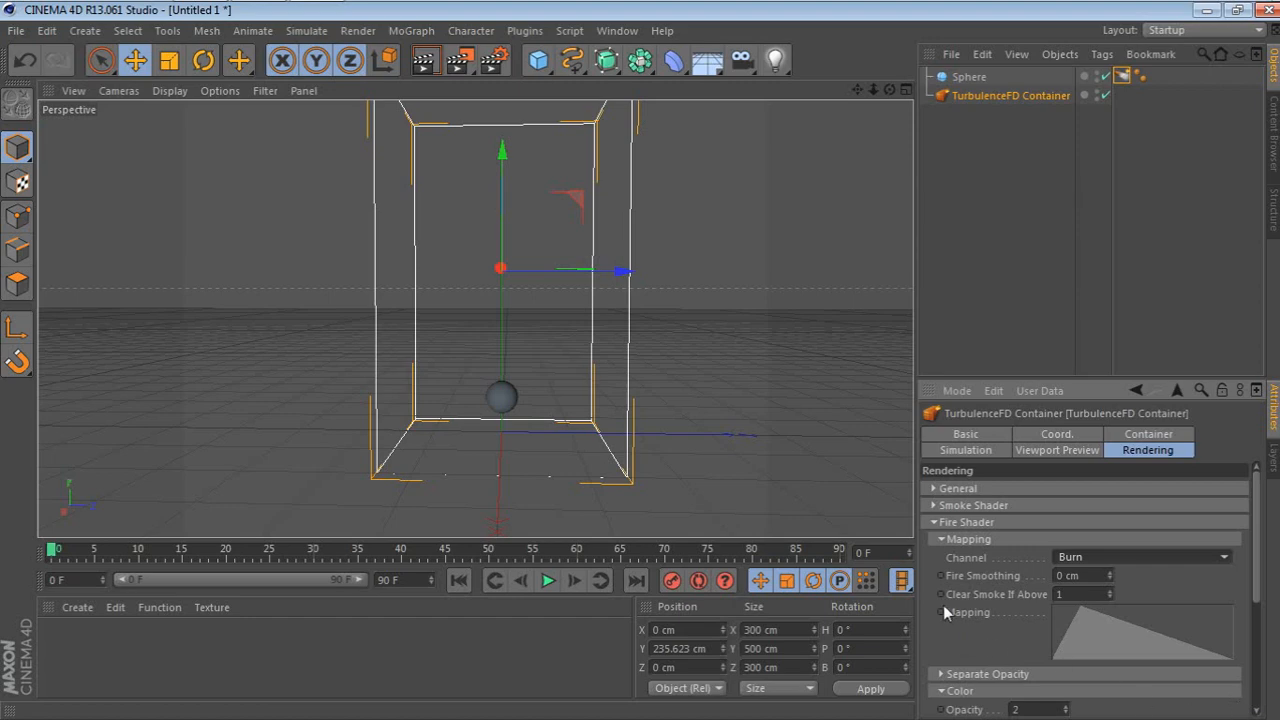
click(966, 523)
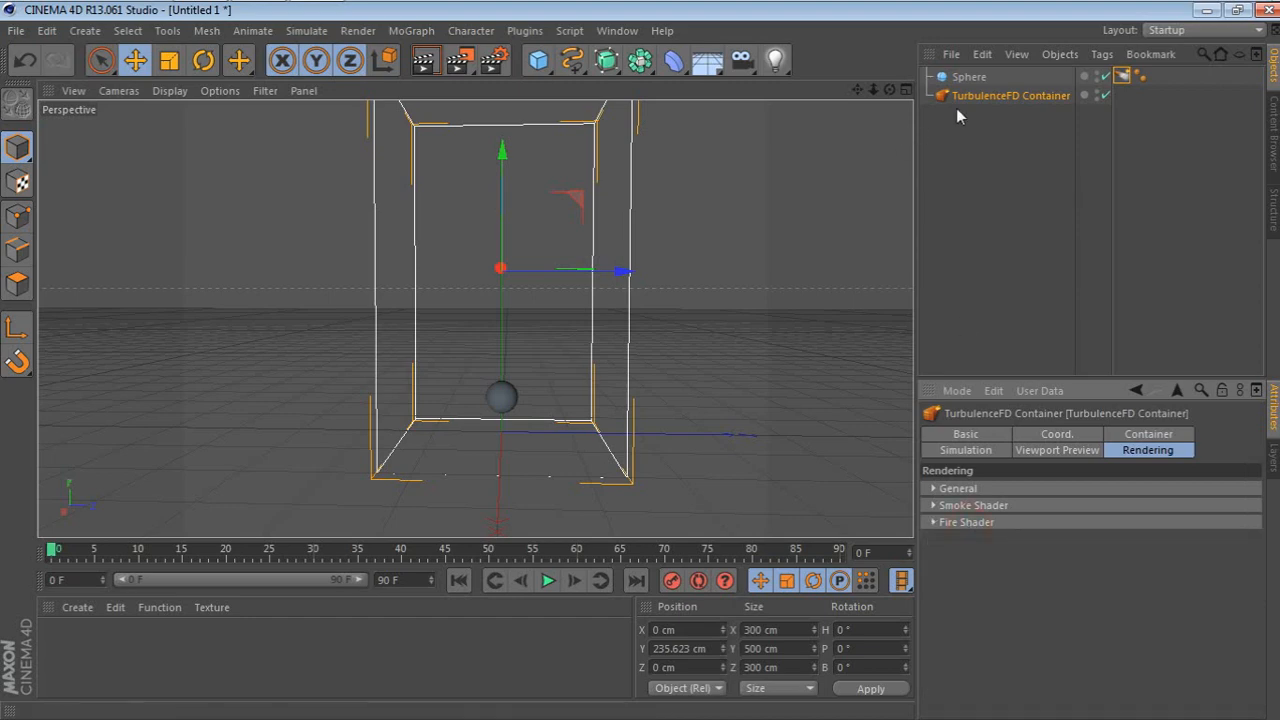
Step: Open the TurbulenceFD simulation window and try to start the cached simulation
click(967, 77)
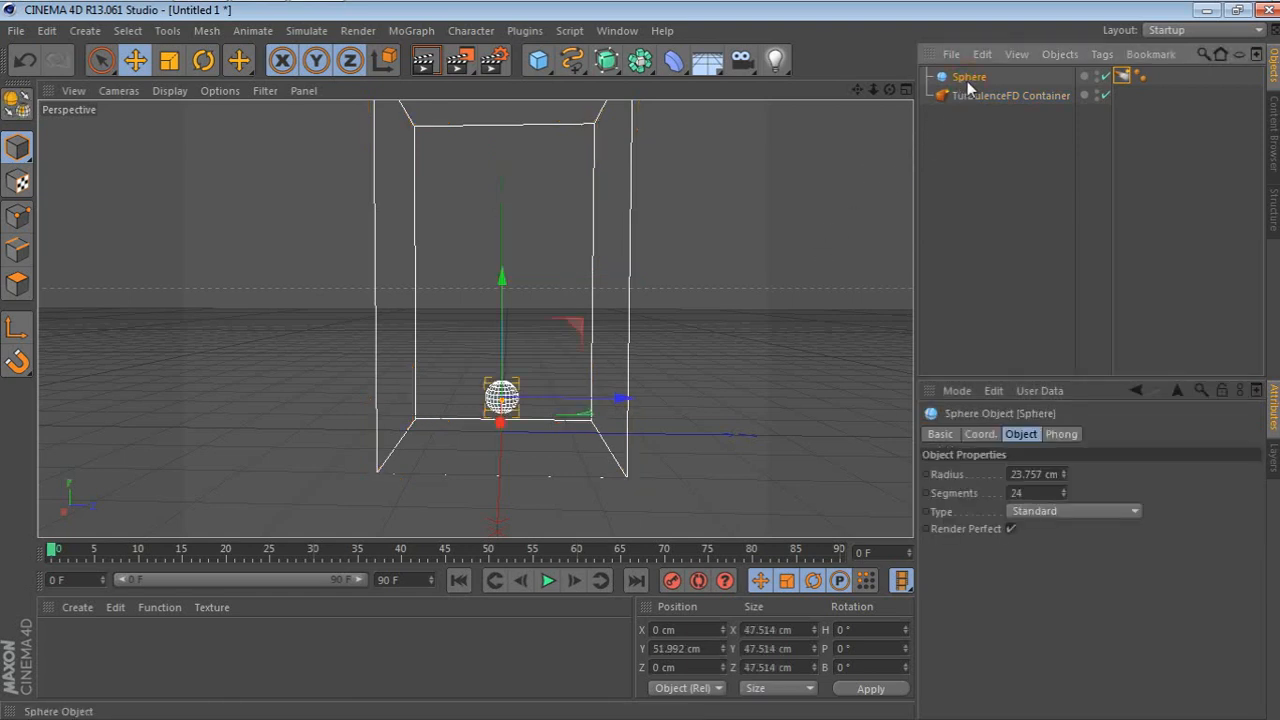
click(1068, 289)
click(535, 33)
mouse_move(580, 142)
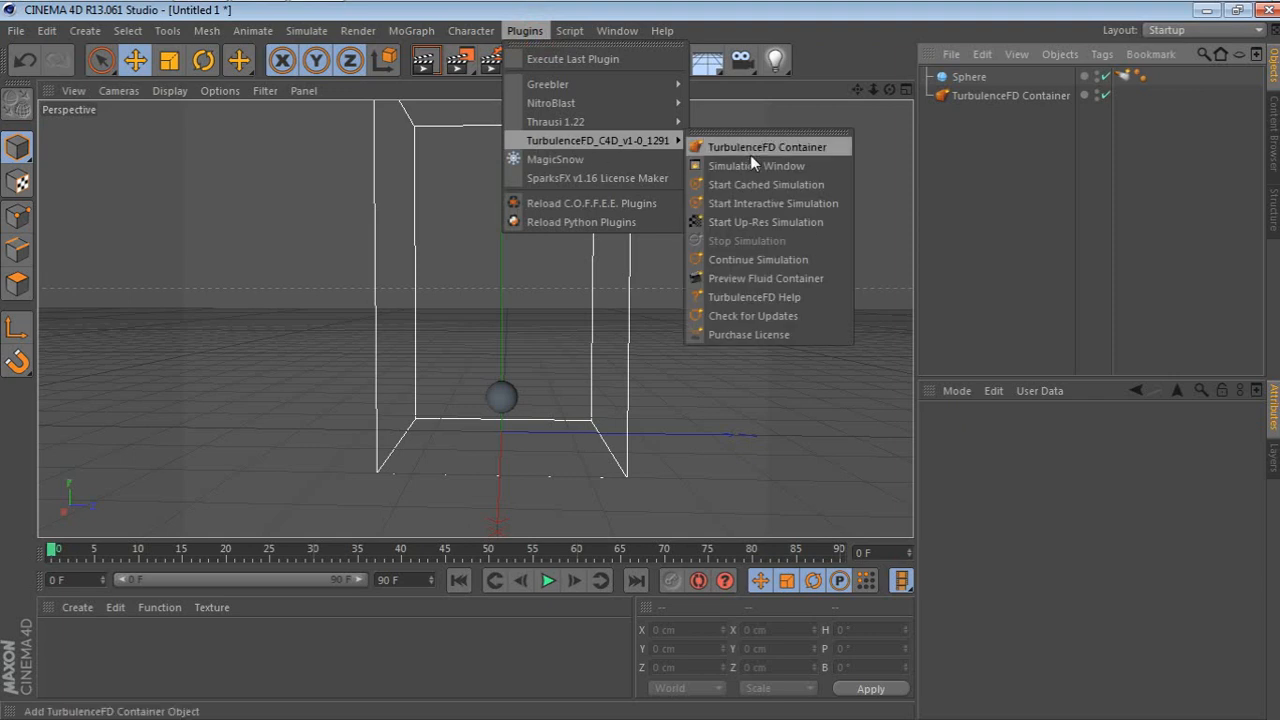
click(712, 163)
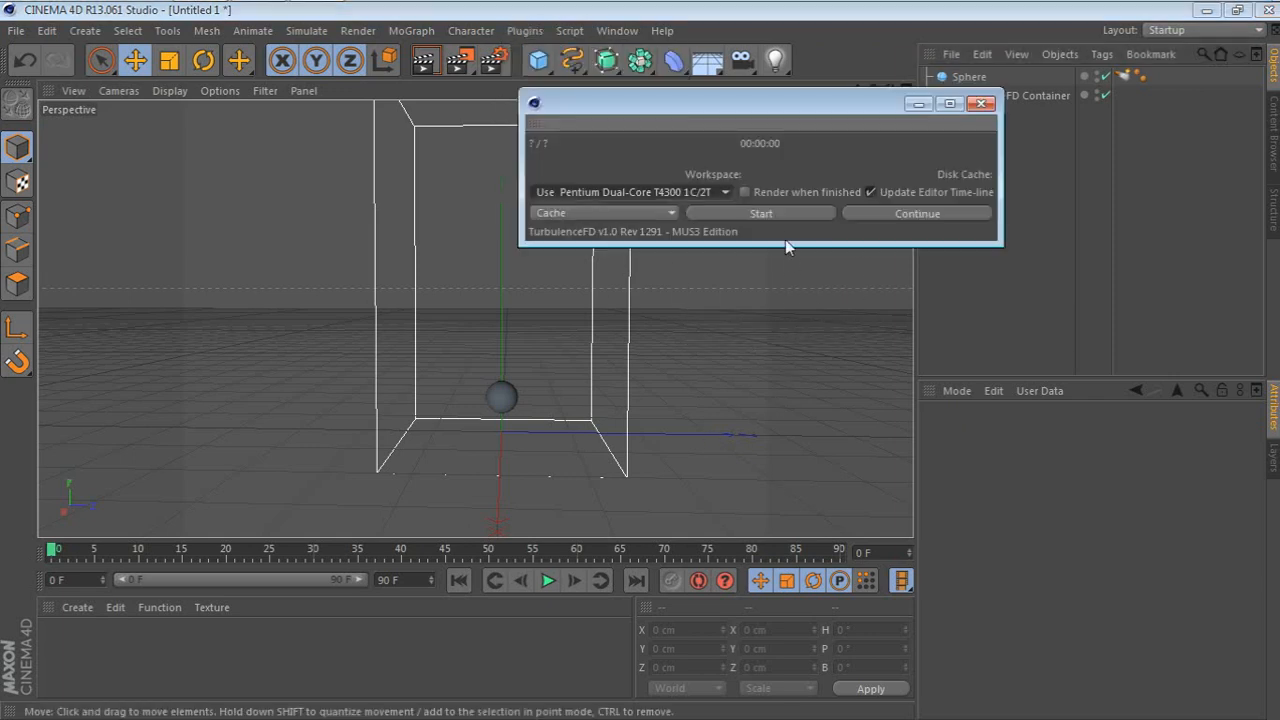
drag(830, 103, 983, 470)
click(958, 586)
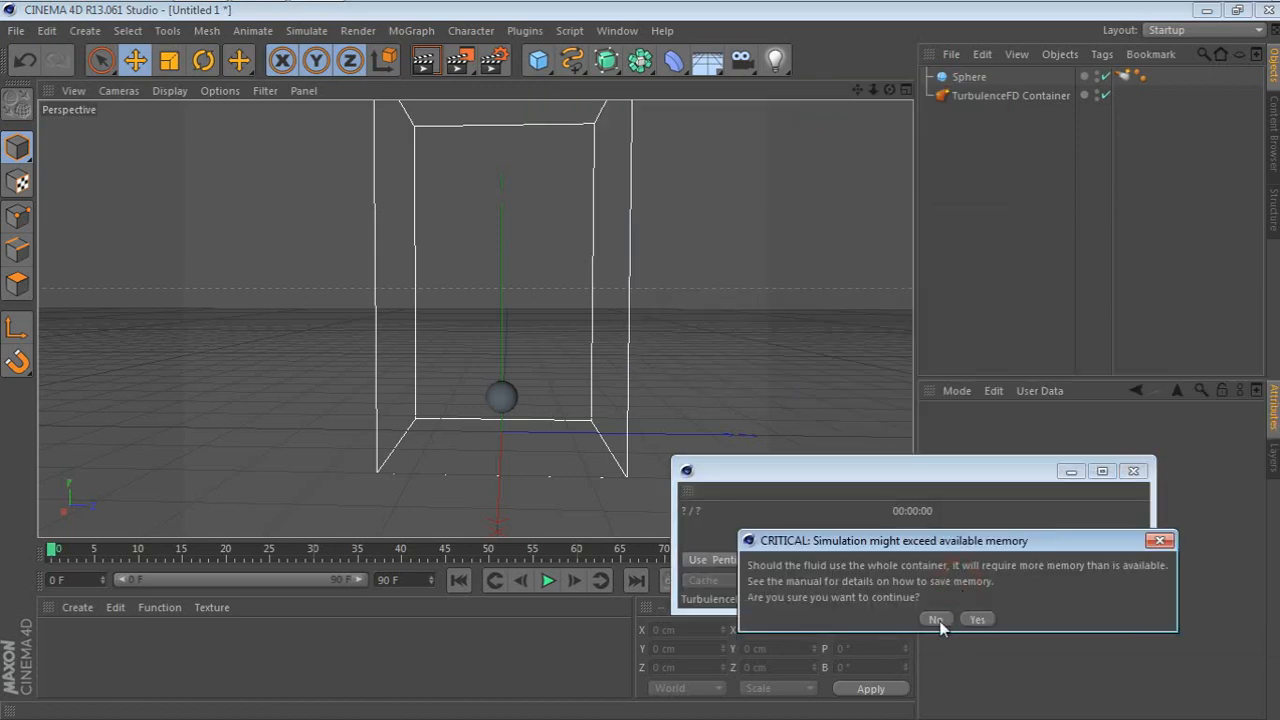
click(937, 620)
Step: Set the TurbulenceFD container's voxel size to 3 cm
click(968, 78)
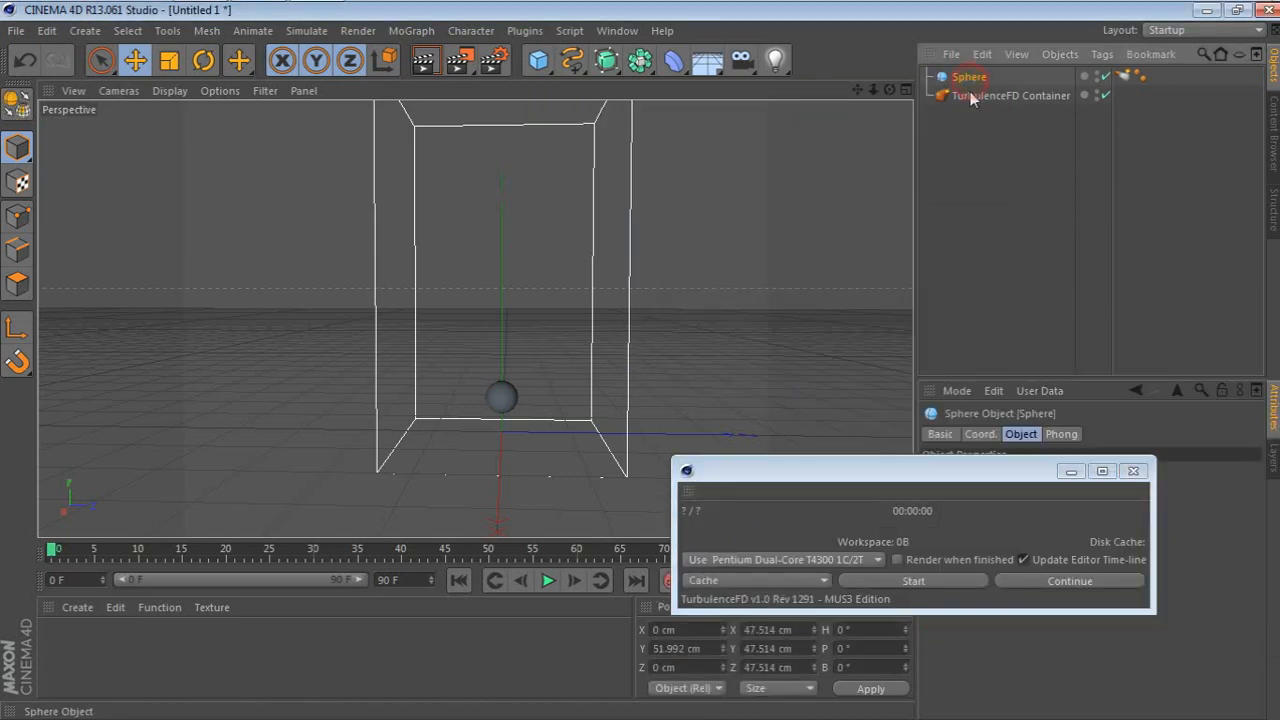
drag(1037, 474, 817, 606)
click(1012, 94)
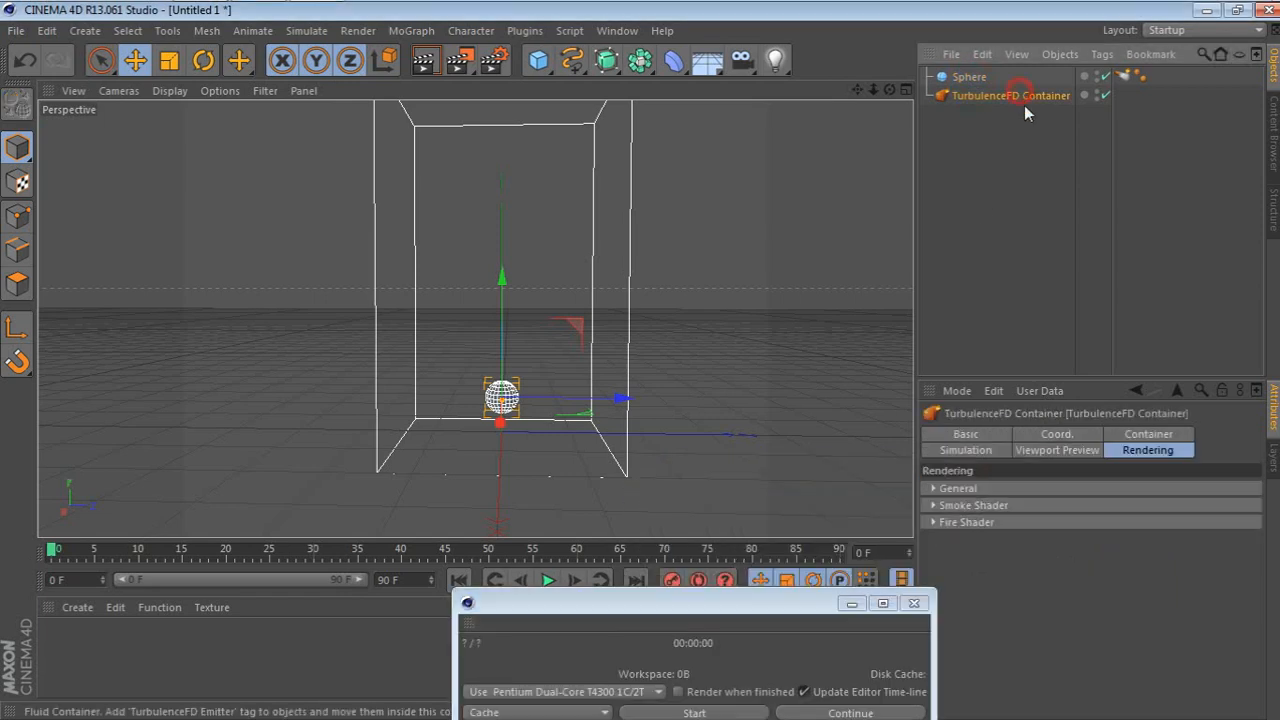
click(1176, 436)
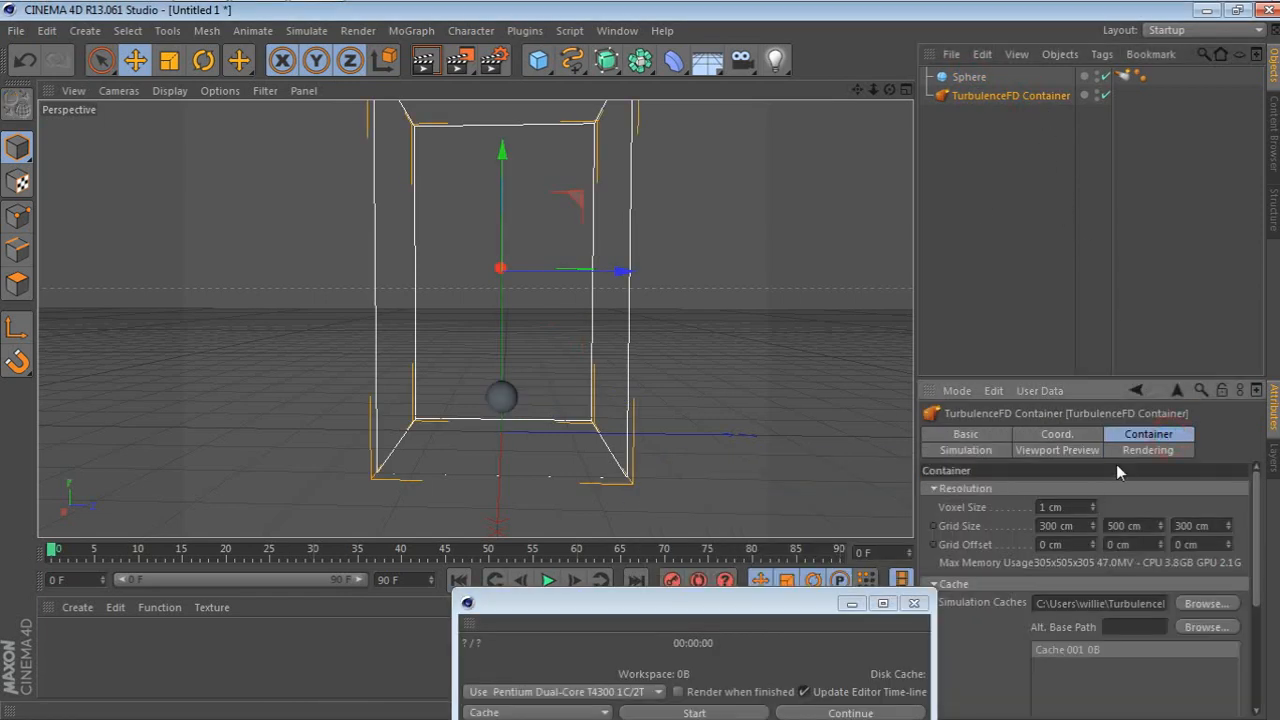
click(1070, 507)
text(3)
click(1131, 507)
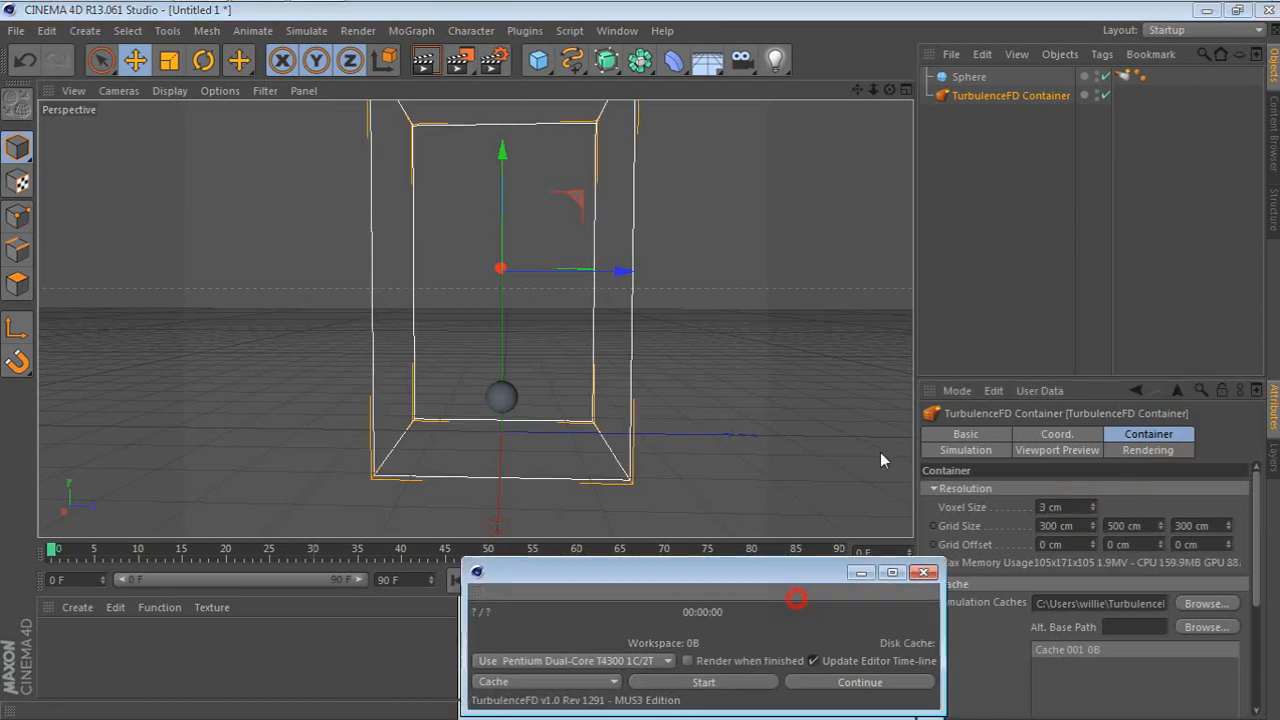
Step: Start the cached simulation of the TurbulenceFD container
drag(800, 603, 882, 457)
click(808, 572)
click(808, 593)
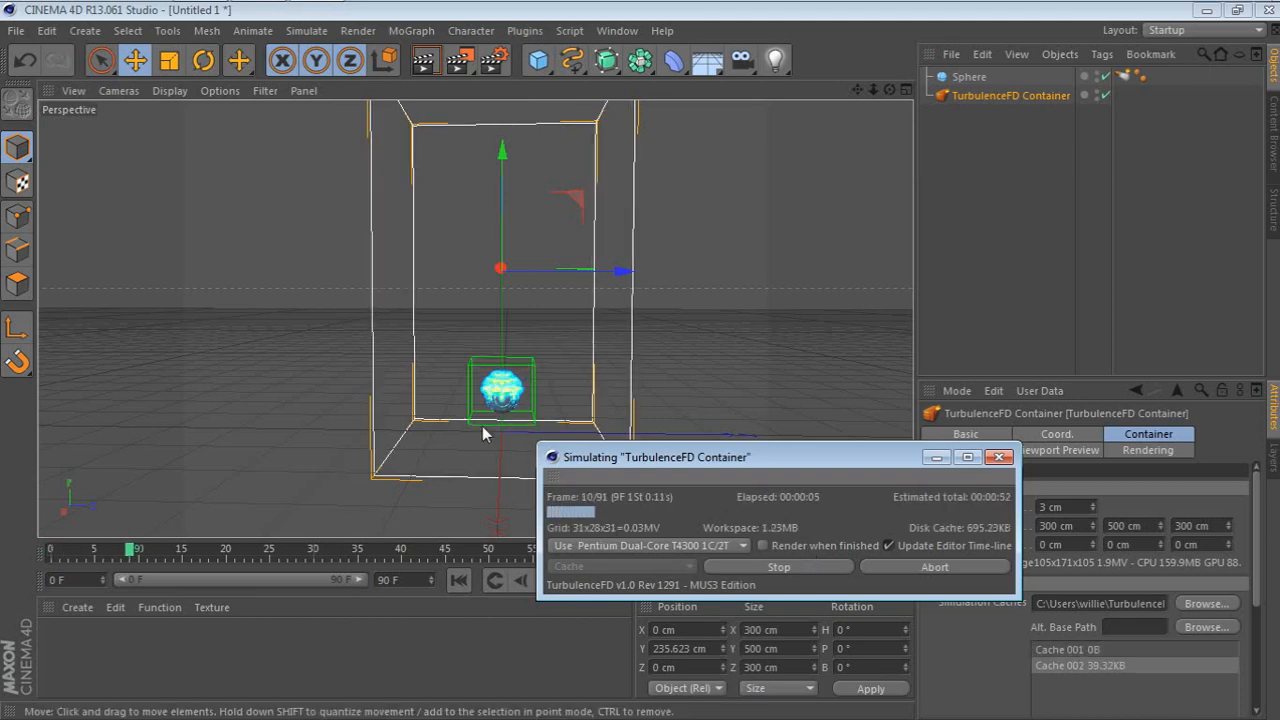
mouse_move(210, 20)
click(258, 19)
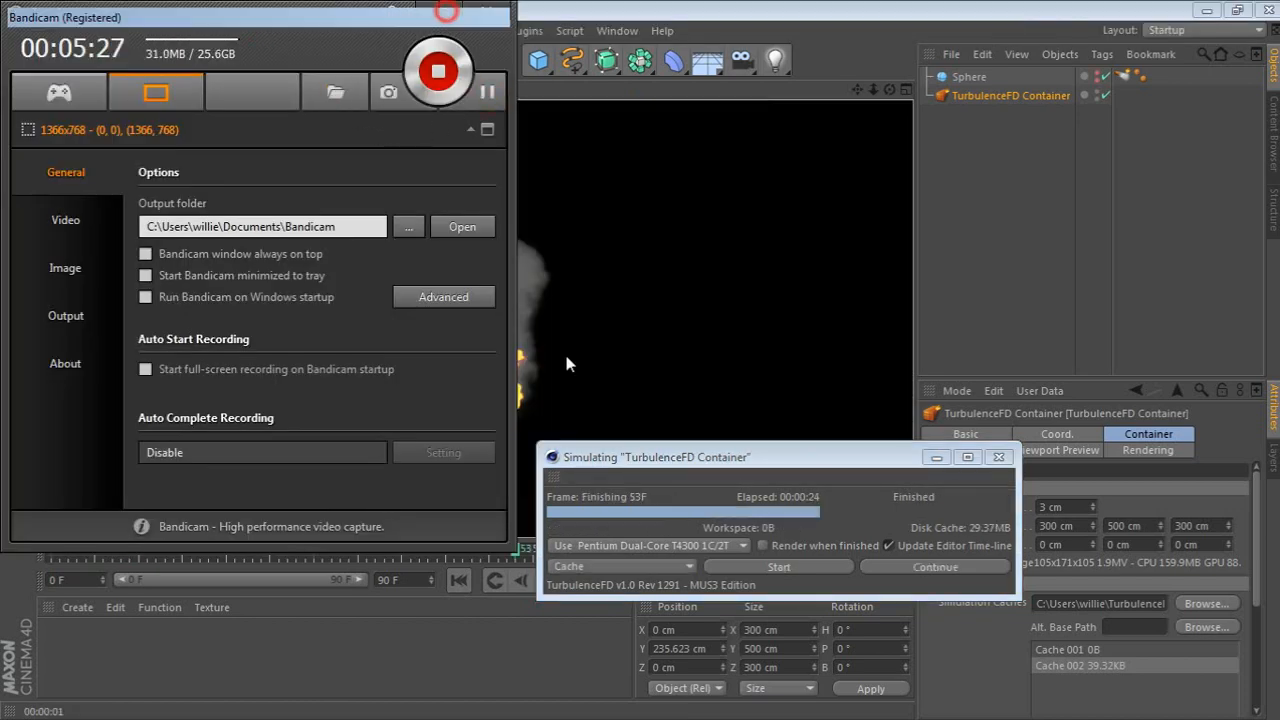
click(564, 350)
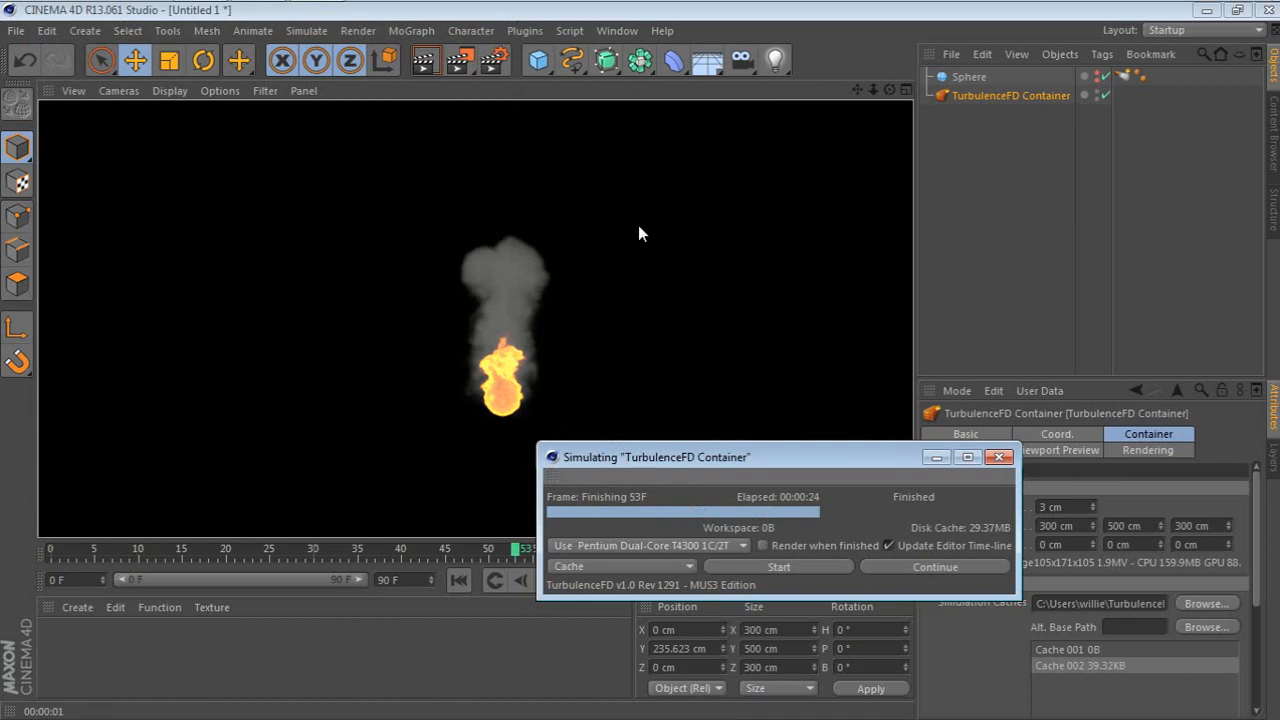
Step: Add a light and move it to the container's upper corner, at about X 108 cm, Y 437 cm, Z 145 cm
click(765, 270)
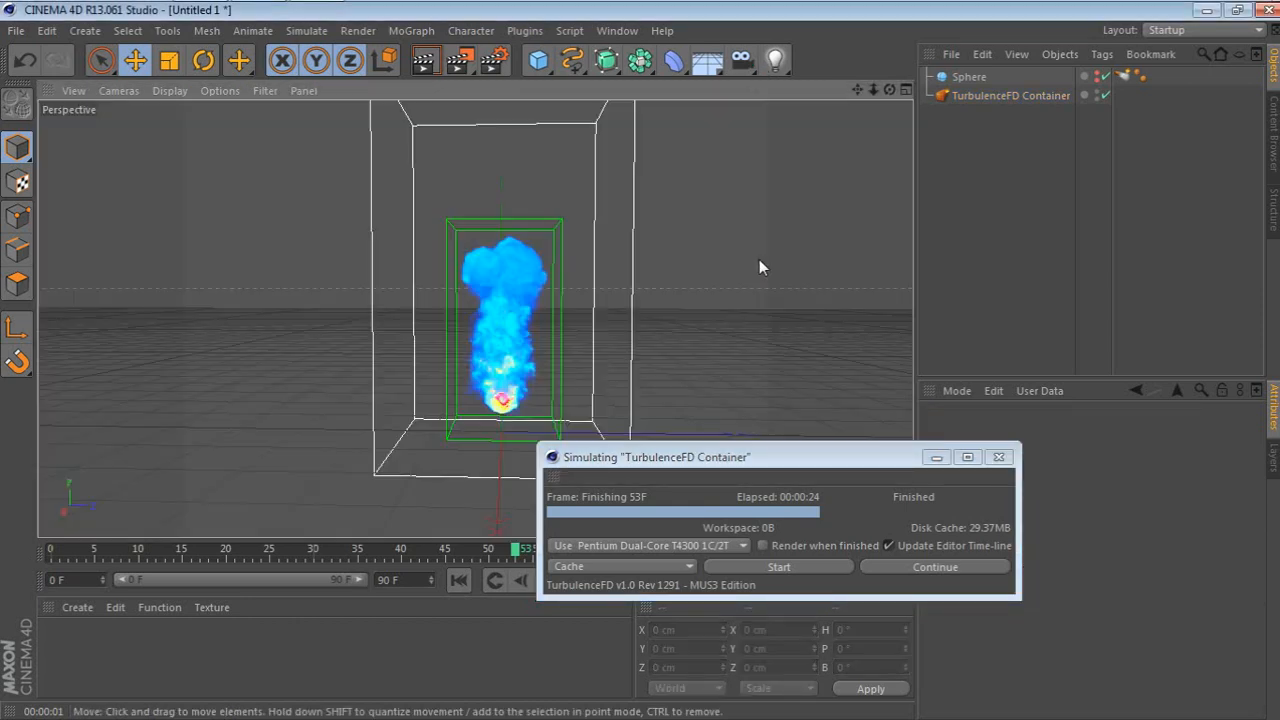
click(776, 61)
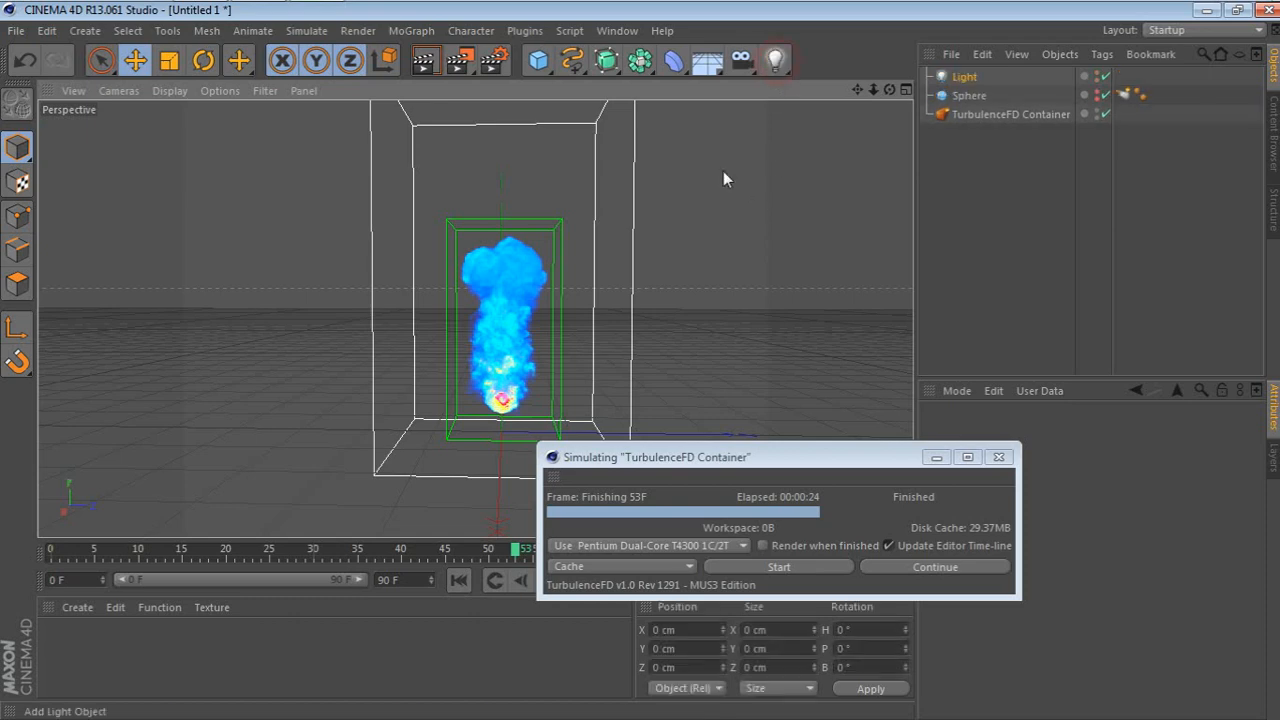
drag(631, 420, 674, 415)
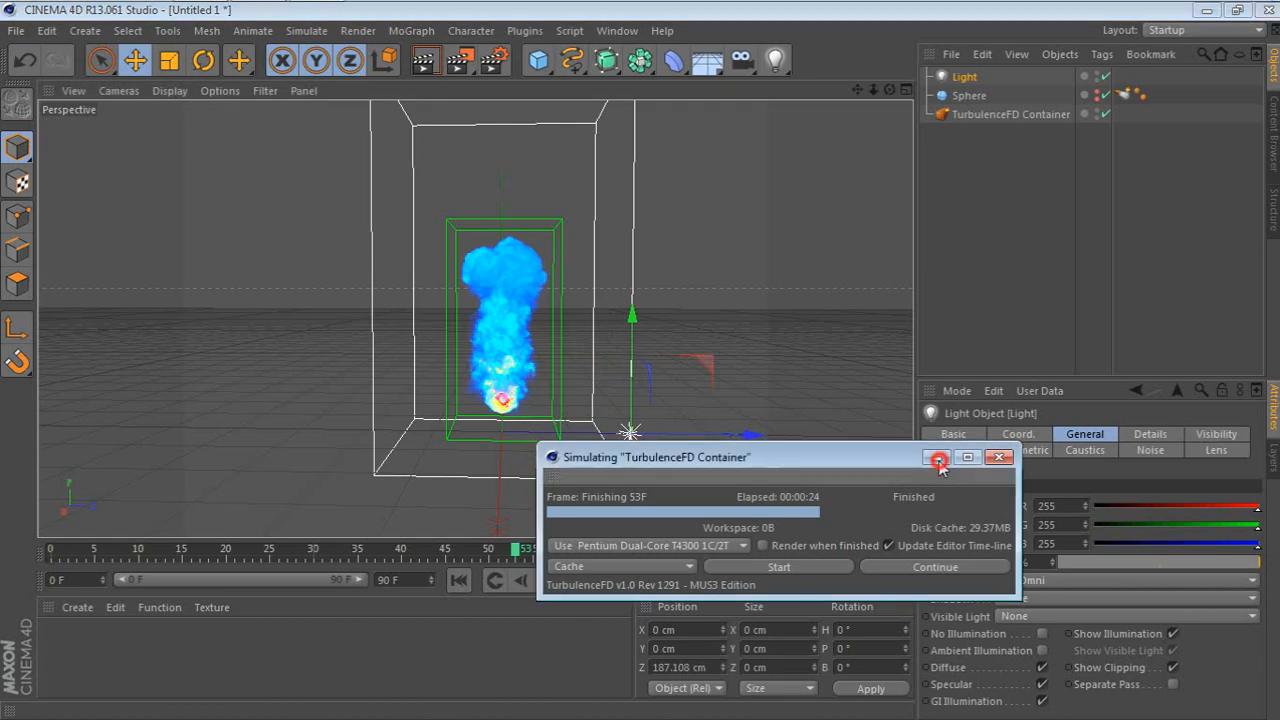
click(938, 459)
drag(660, 466, 679, 492)
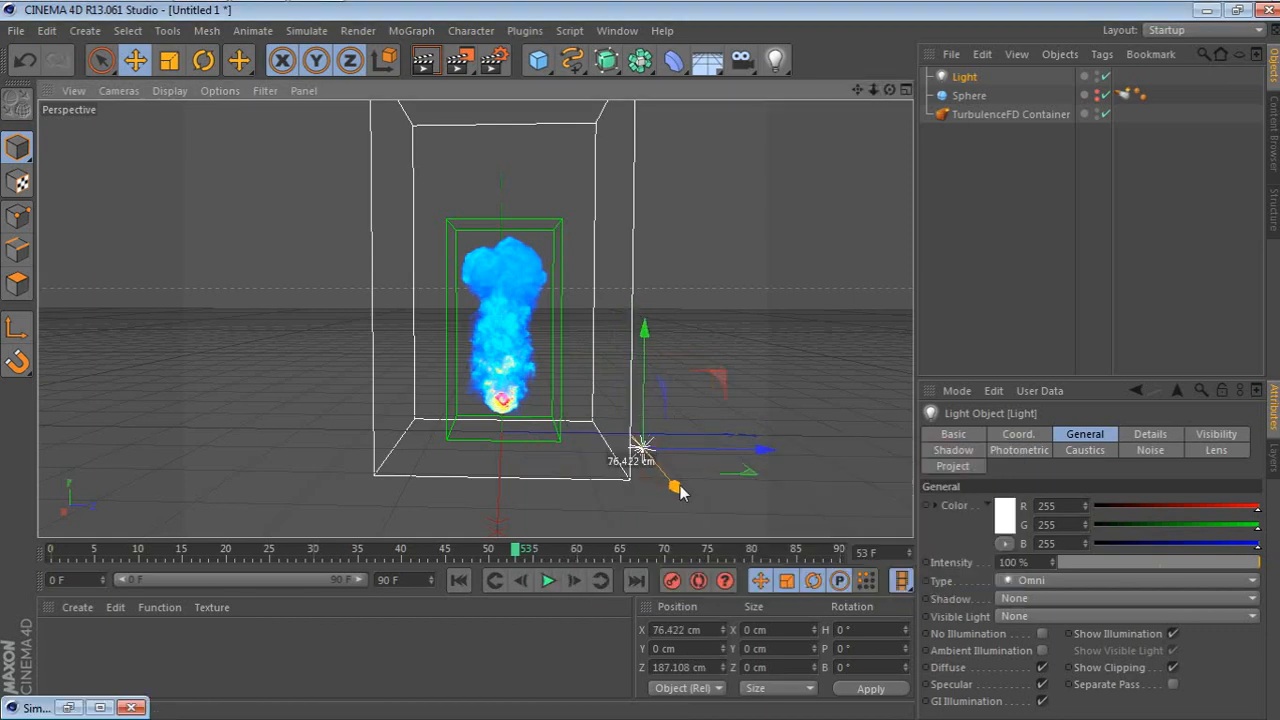
drag(646, 330, 663, 350)
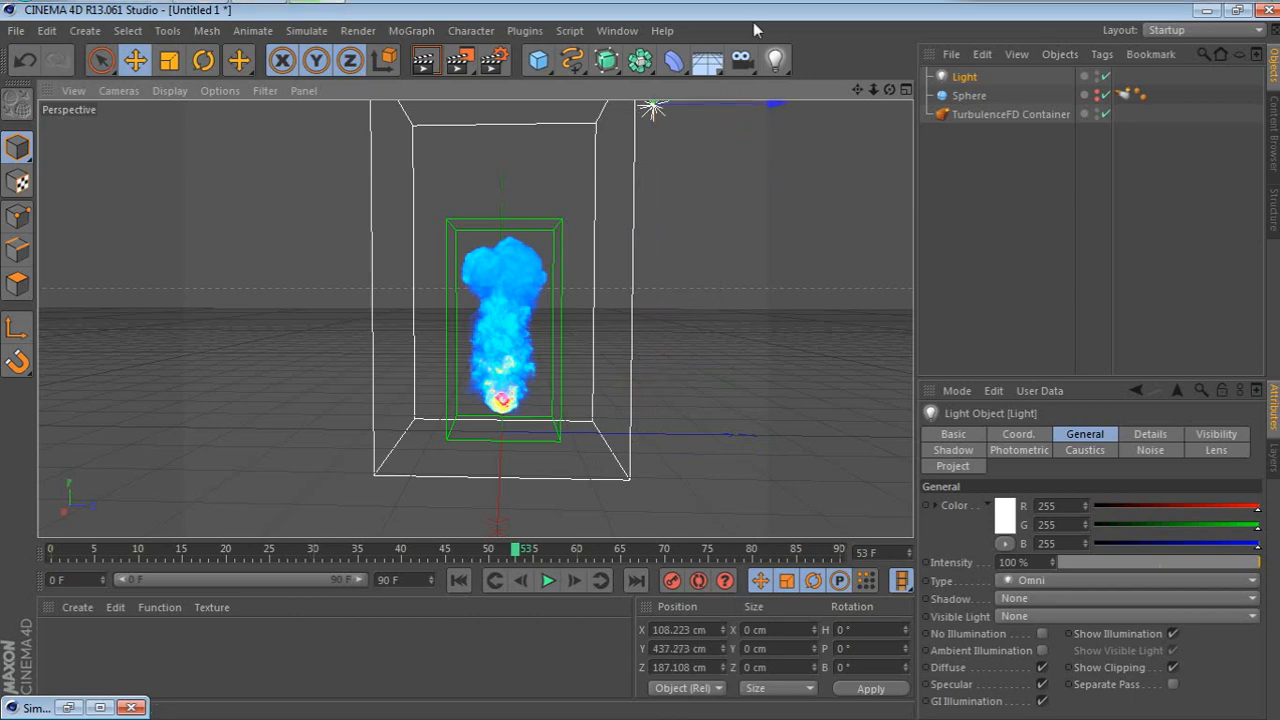
drag(762, 107, 721, 110)
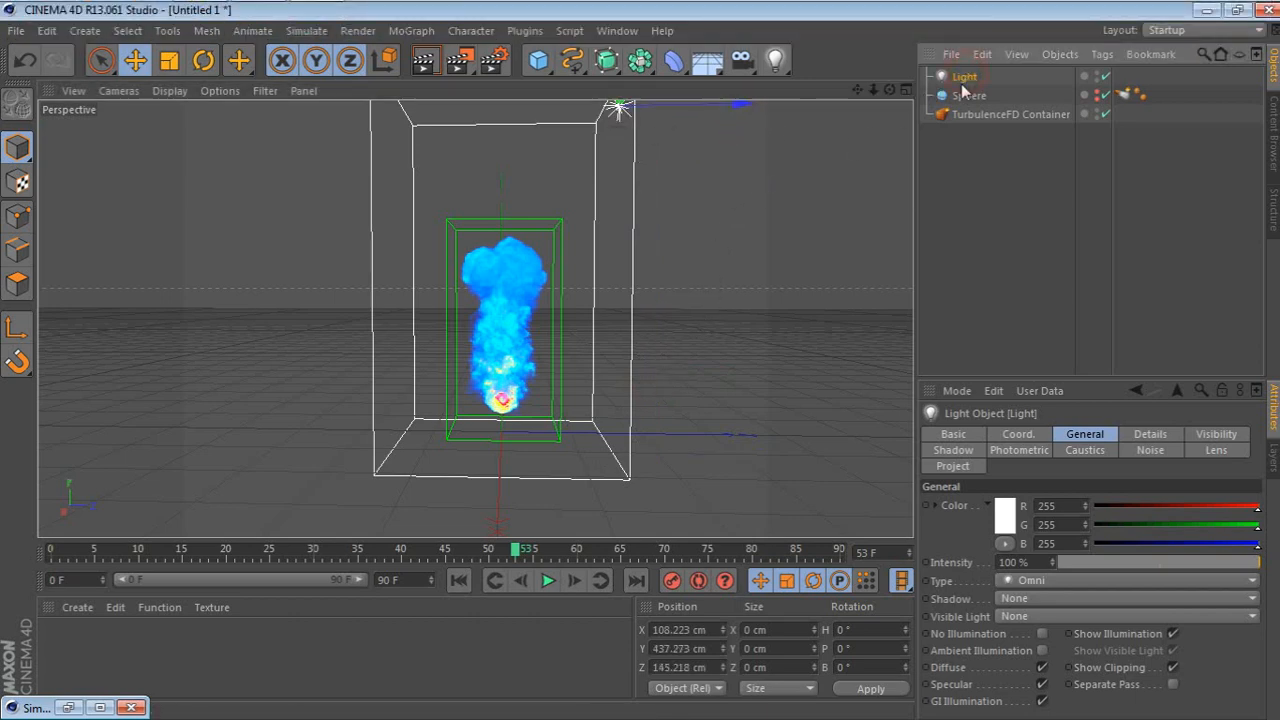
Step: Set the light's shadow to Shadow Maps (Soft) and render the perspective view
click(1005, 599)
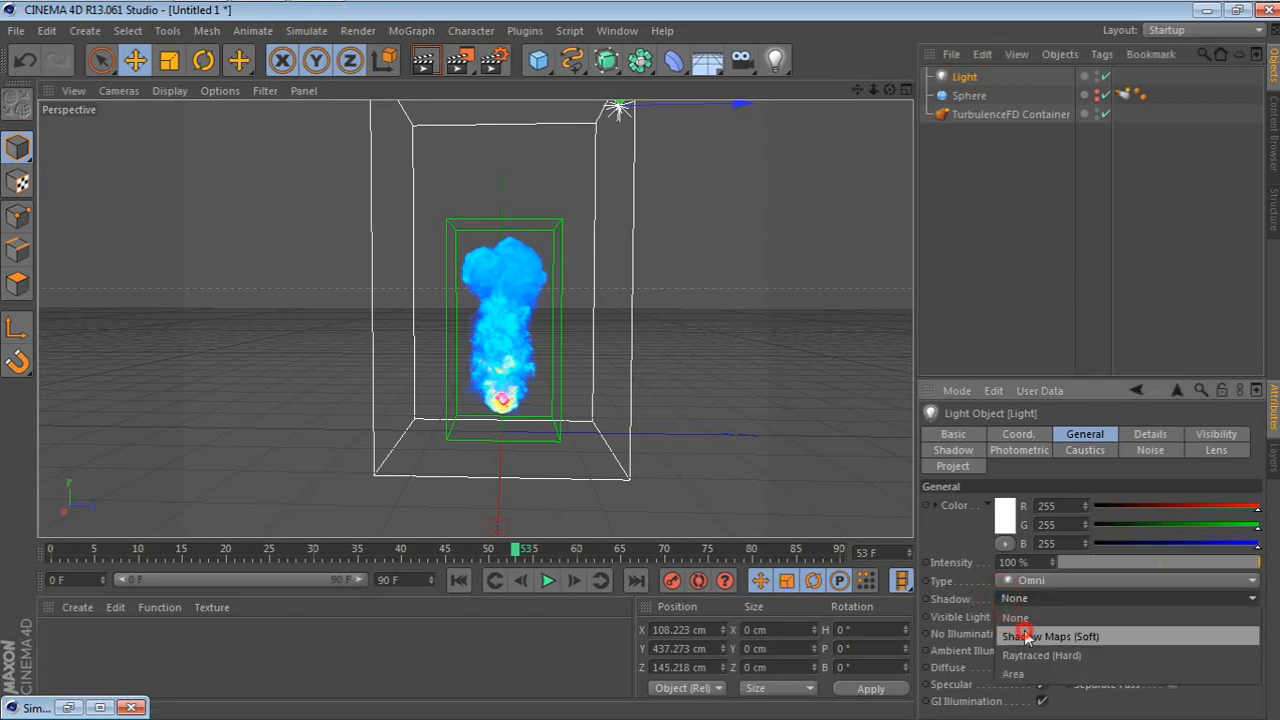
click(1027, 637)
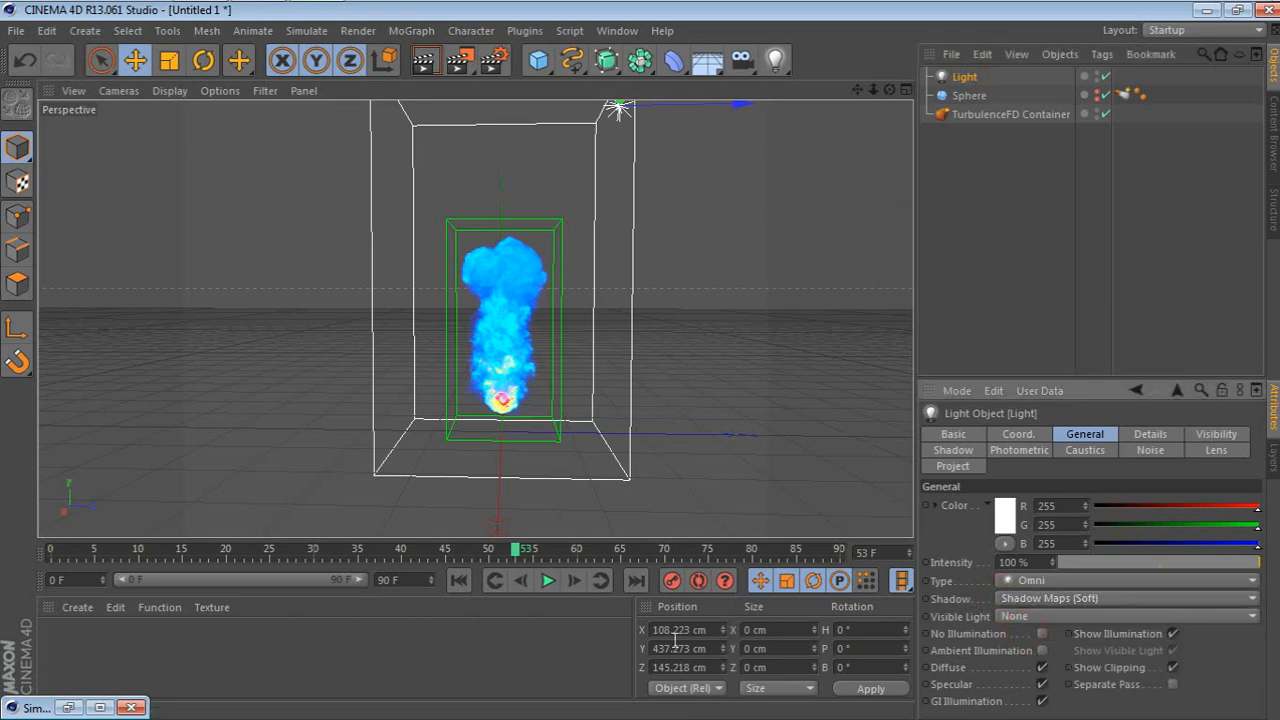
click(422, 64)
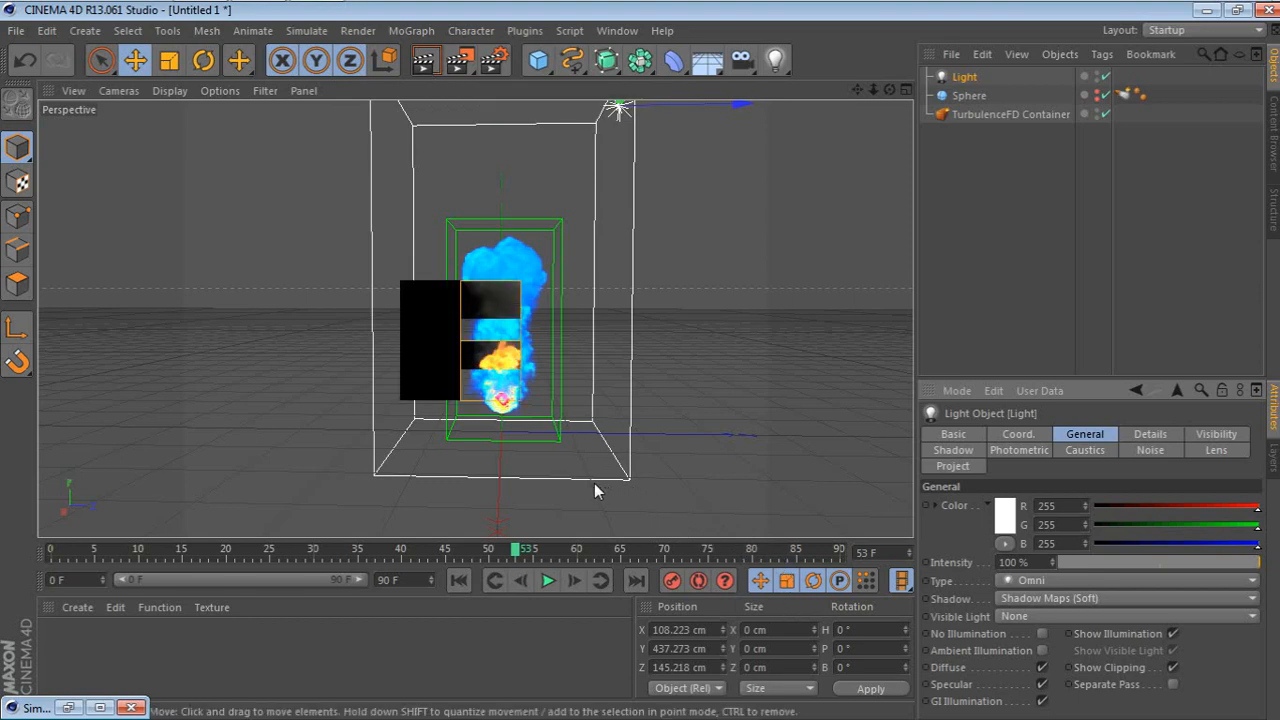
mouse_move(52, 3)
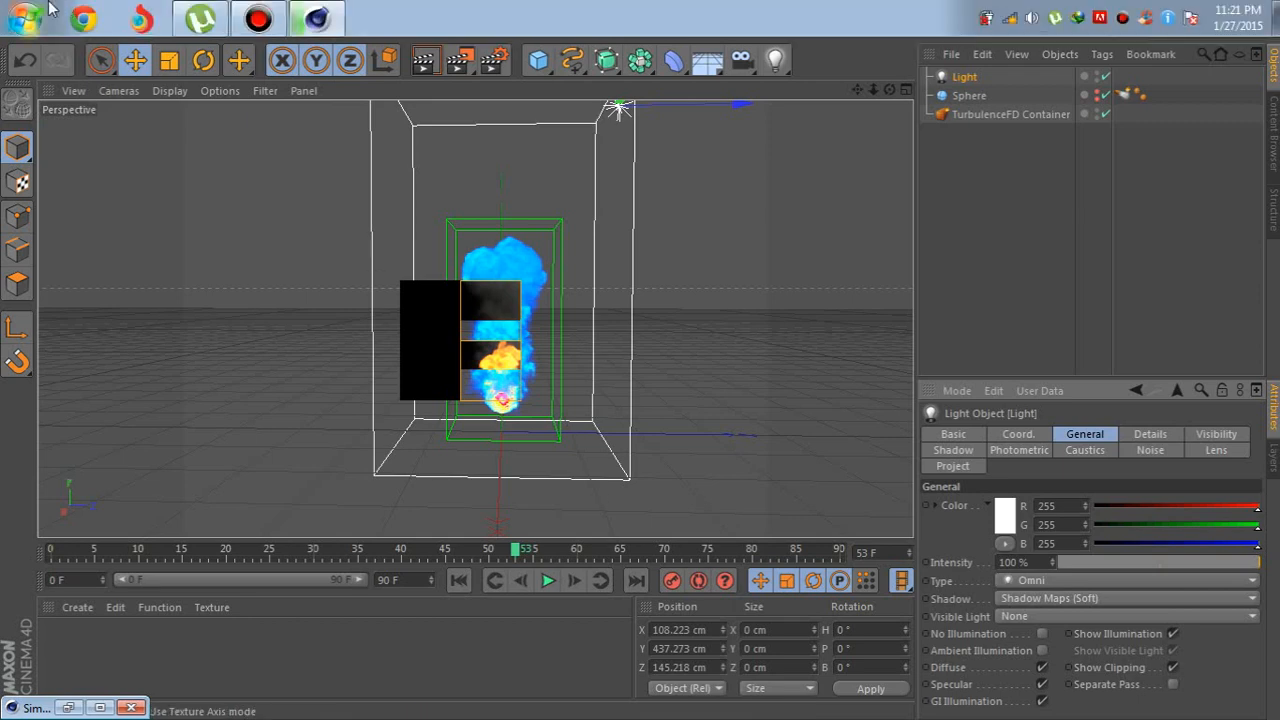
click(256, 15)
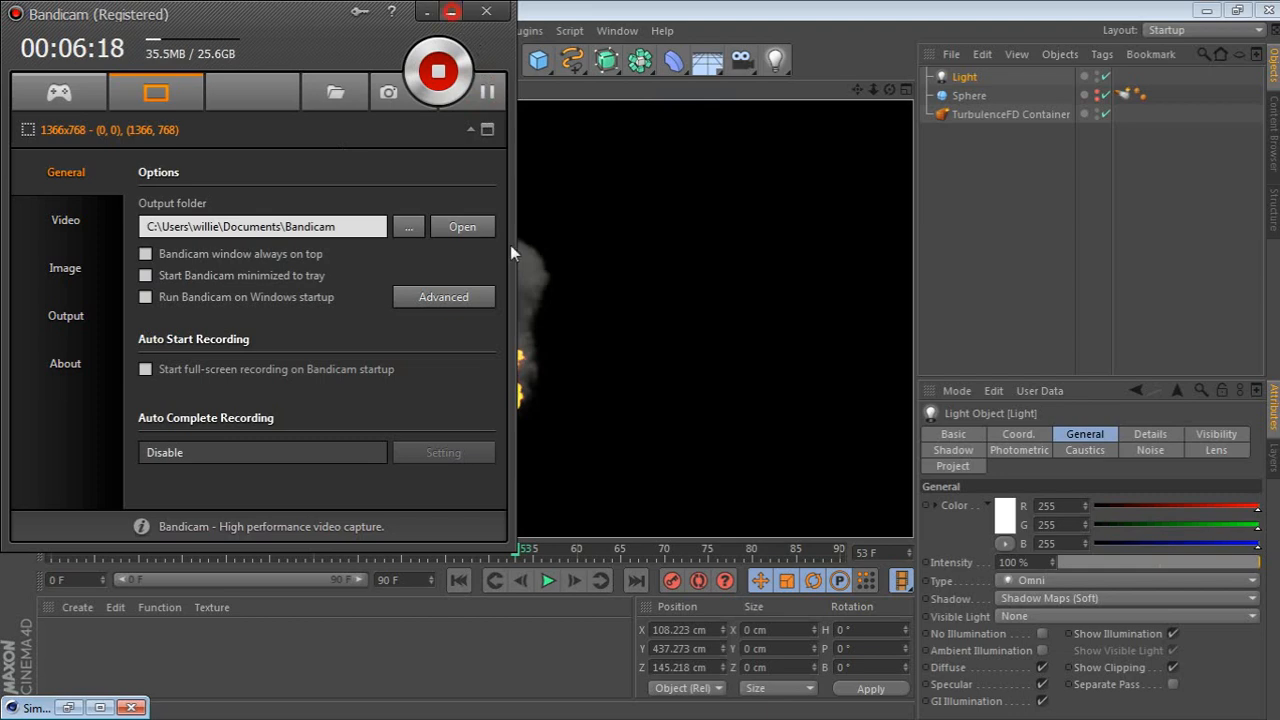
click(531, 297)
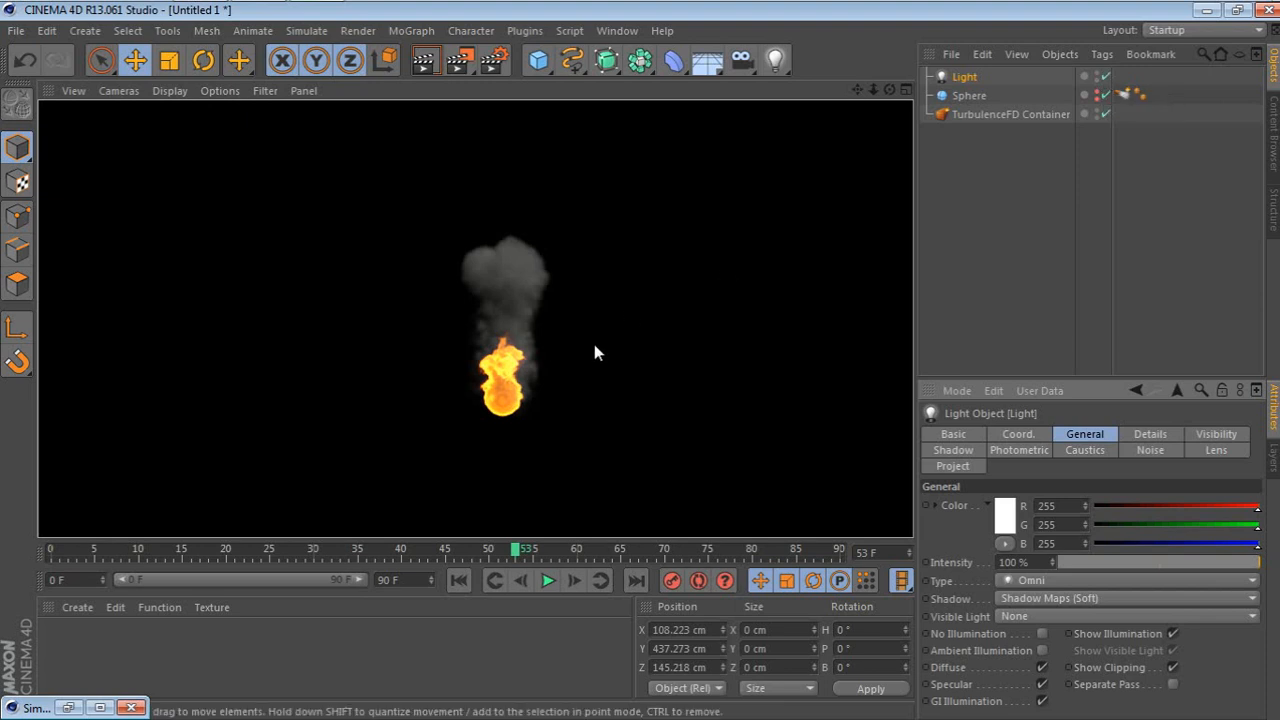
Step: Compare the render with the light disabled, and re-enable the light
click(1105, 78)
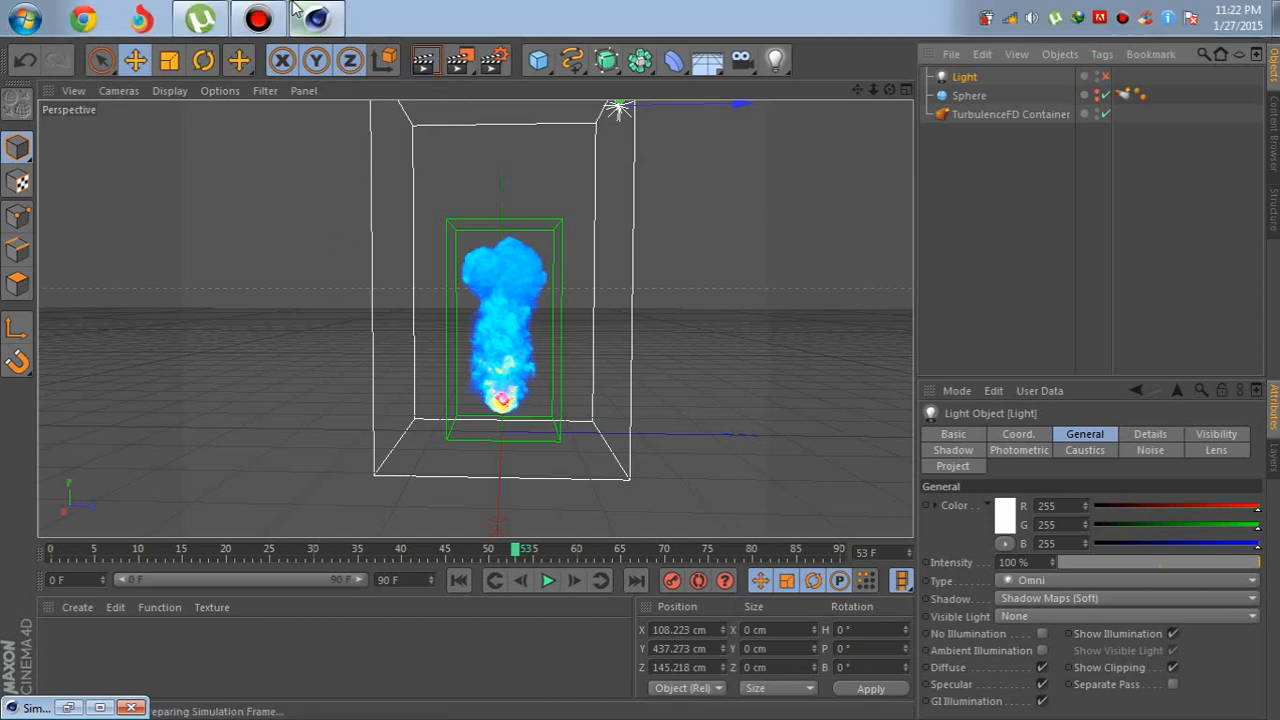
click(266, 12)
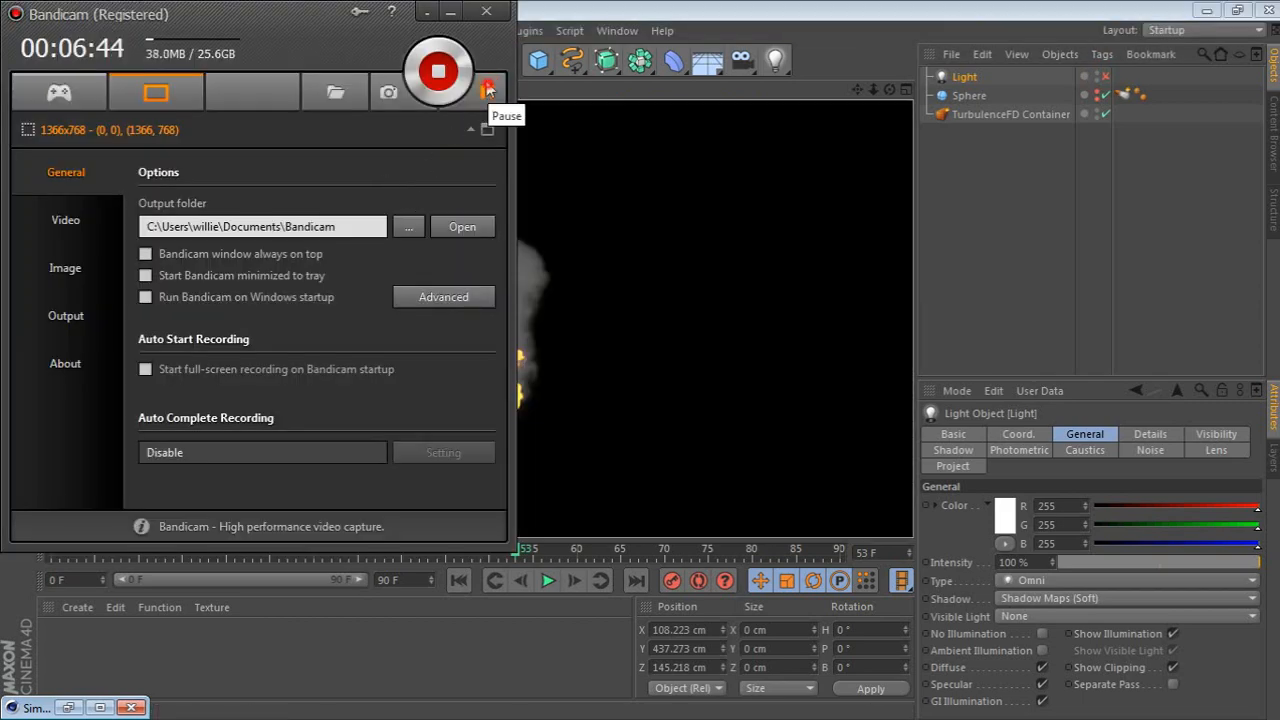
click(448, 11)
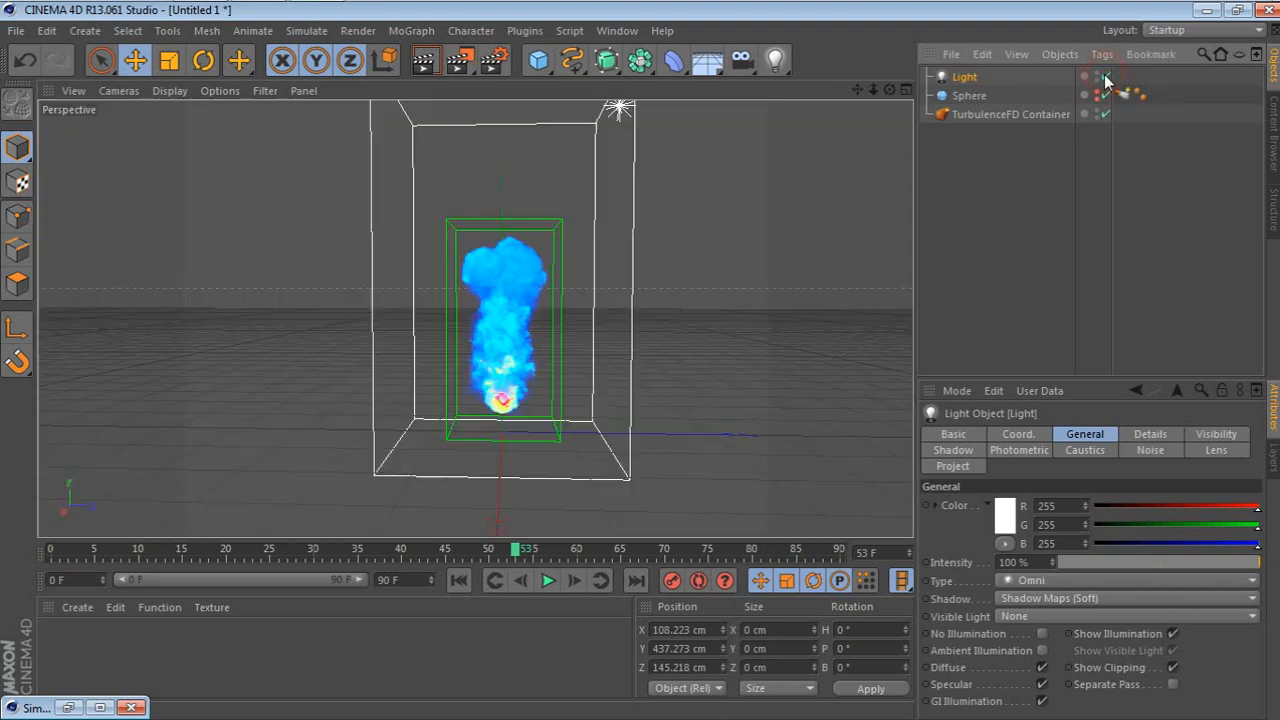
click(1104, 76)
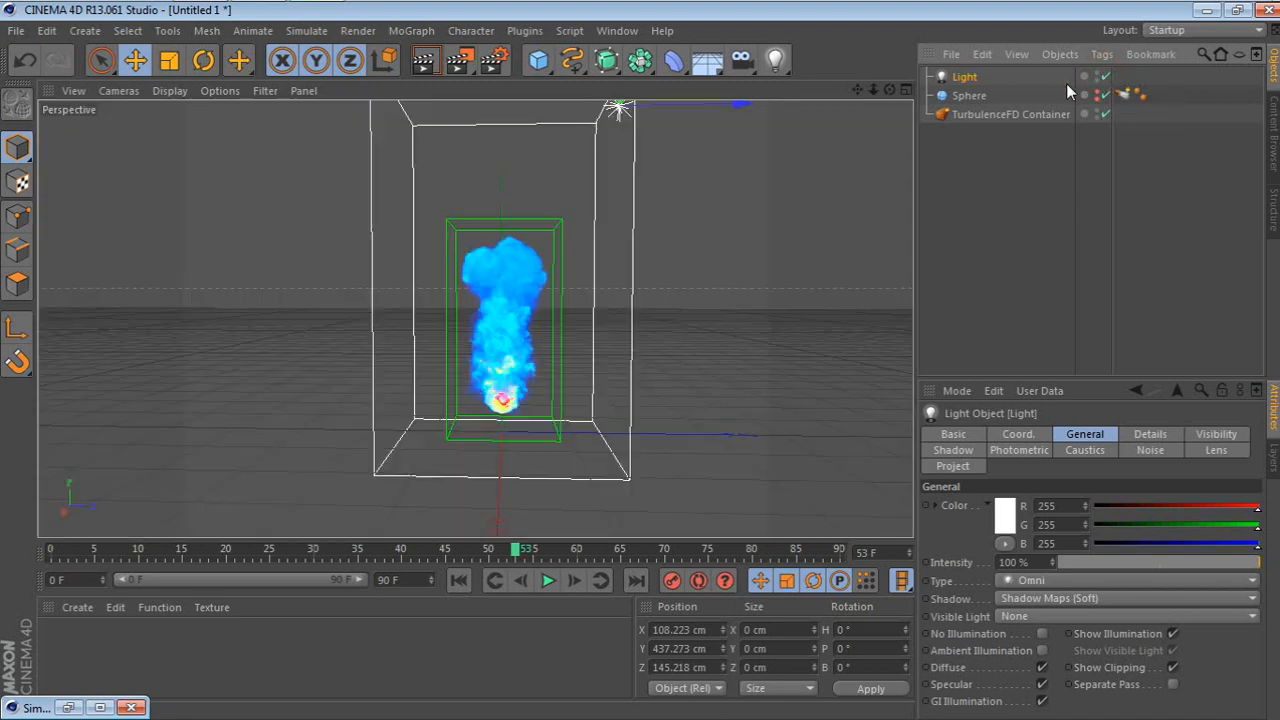
Step: Set the Burn value of the sphere's TurbulenceFD Emitter to 3 and restore the simulation window
click(980, 97)
click(1122, 94)
scroll(1113, 620, down, 5)
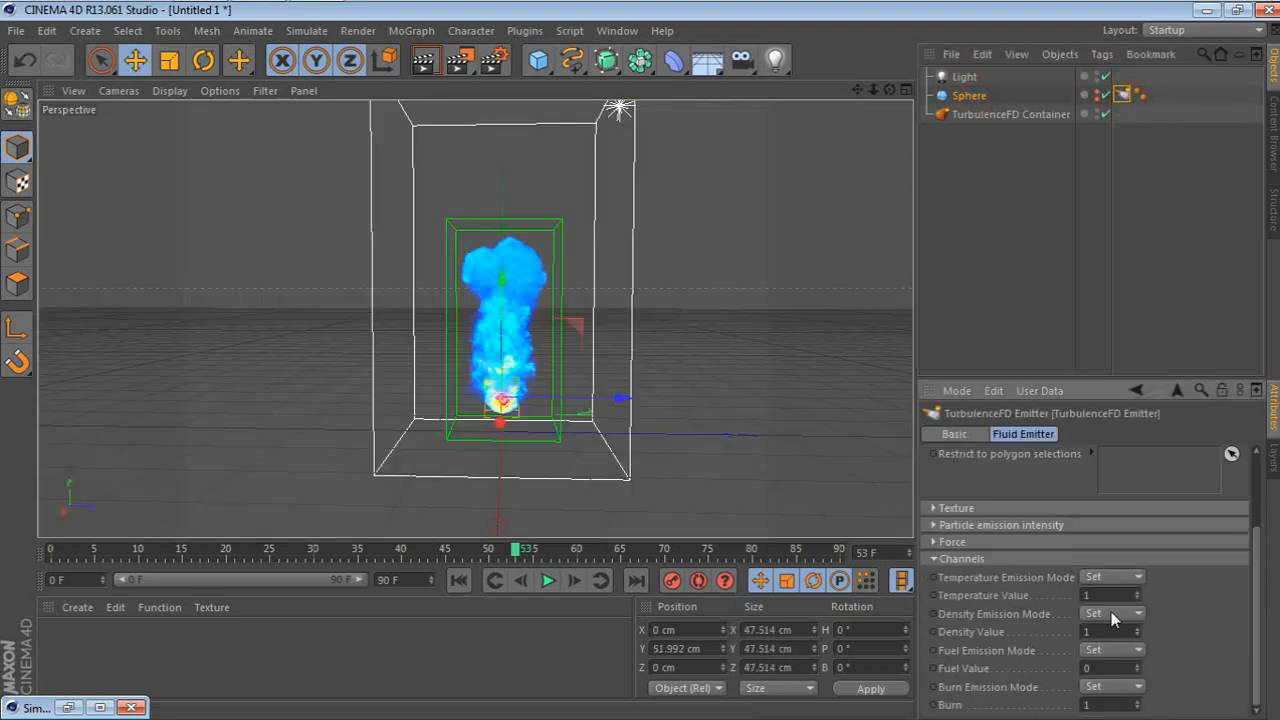
click(1112, 705)
text(3)
key(Return)
click(68, 707)
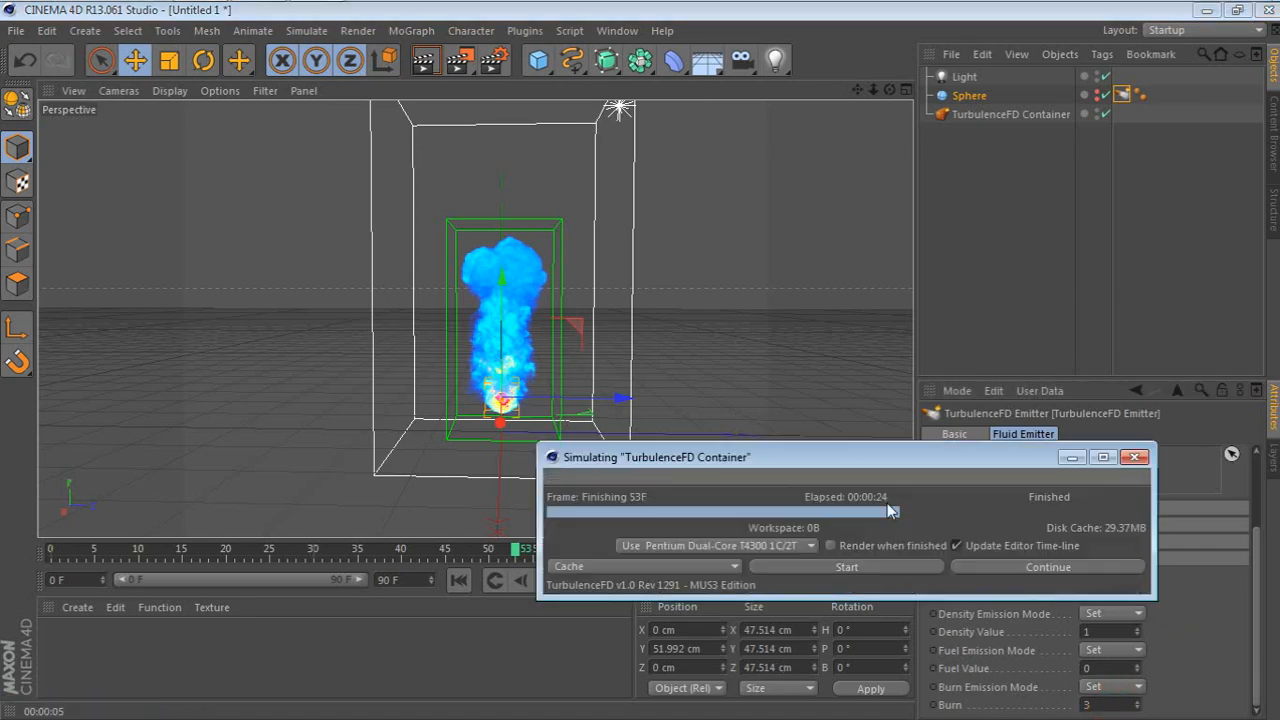
drag(913, 460, 785, 468)
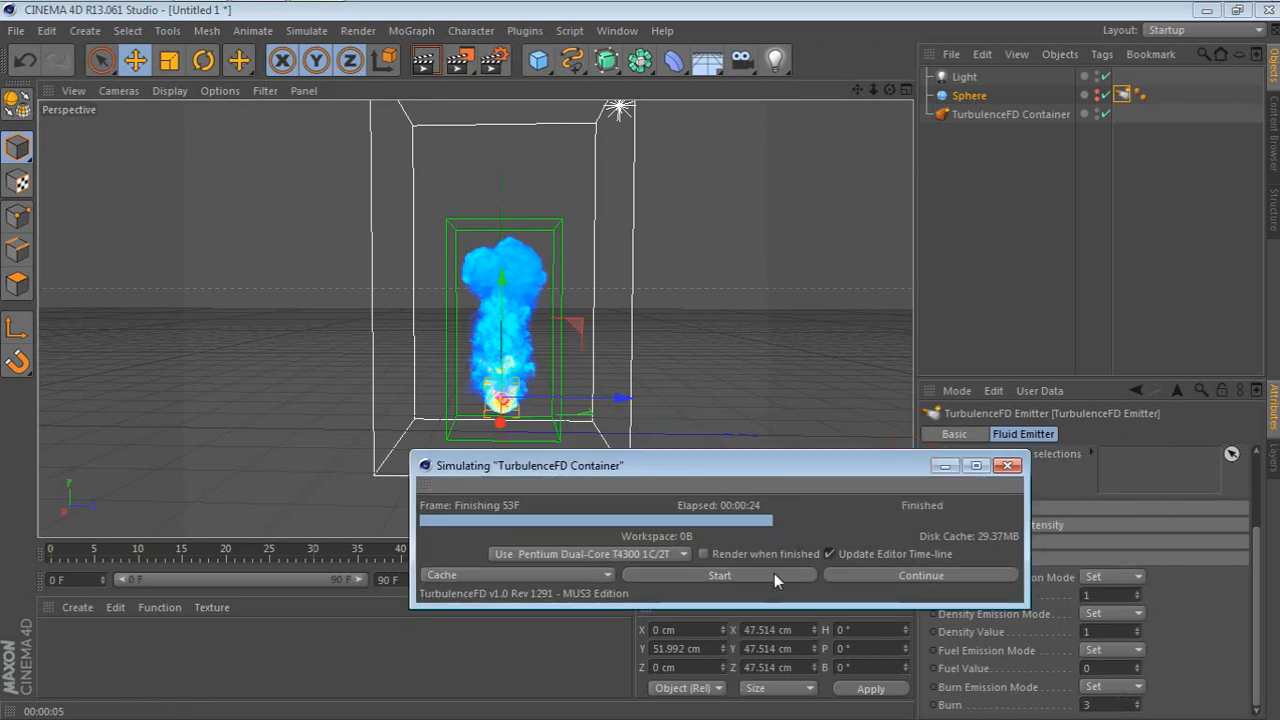
Step: Minimize the simulation window and set the TurbulenceFD container's voxel size to 1 cm
click(979, 114)
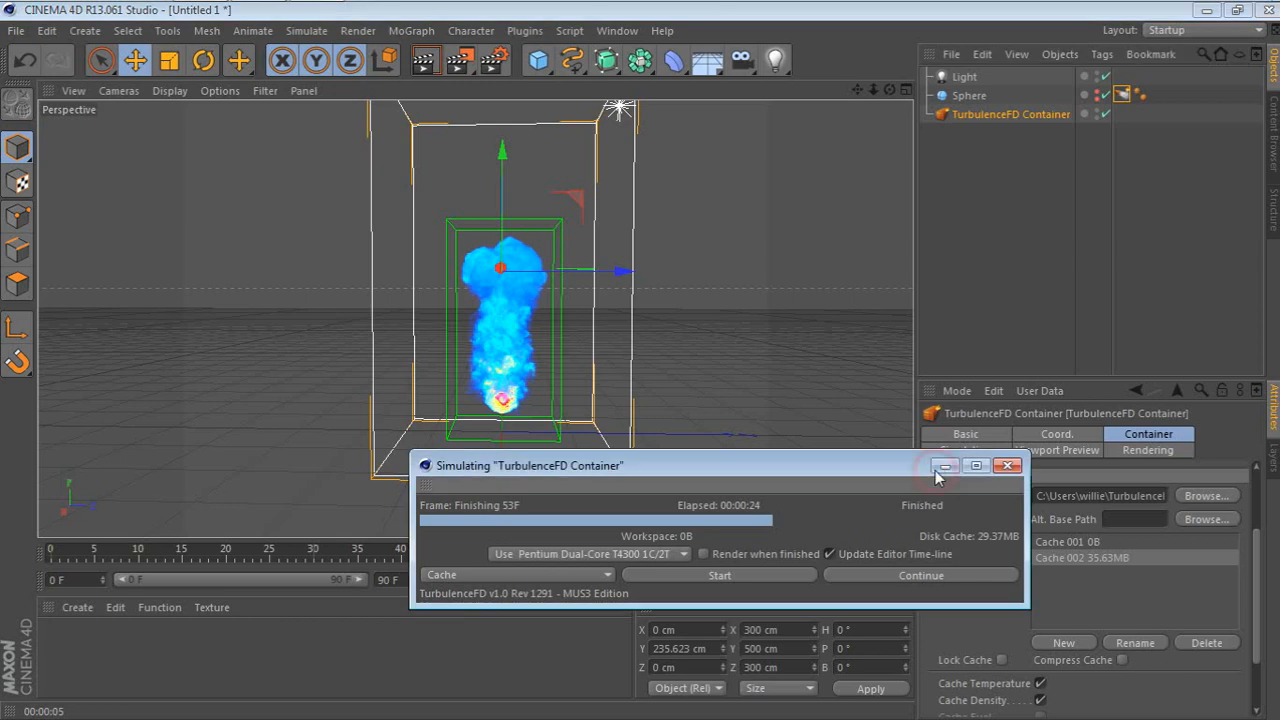
click(1007, 465)
click(1056, 449)
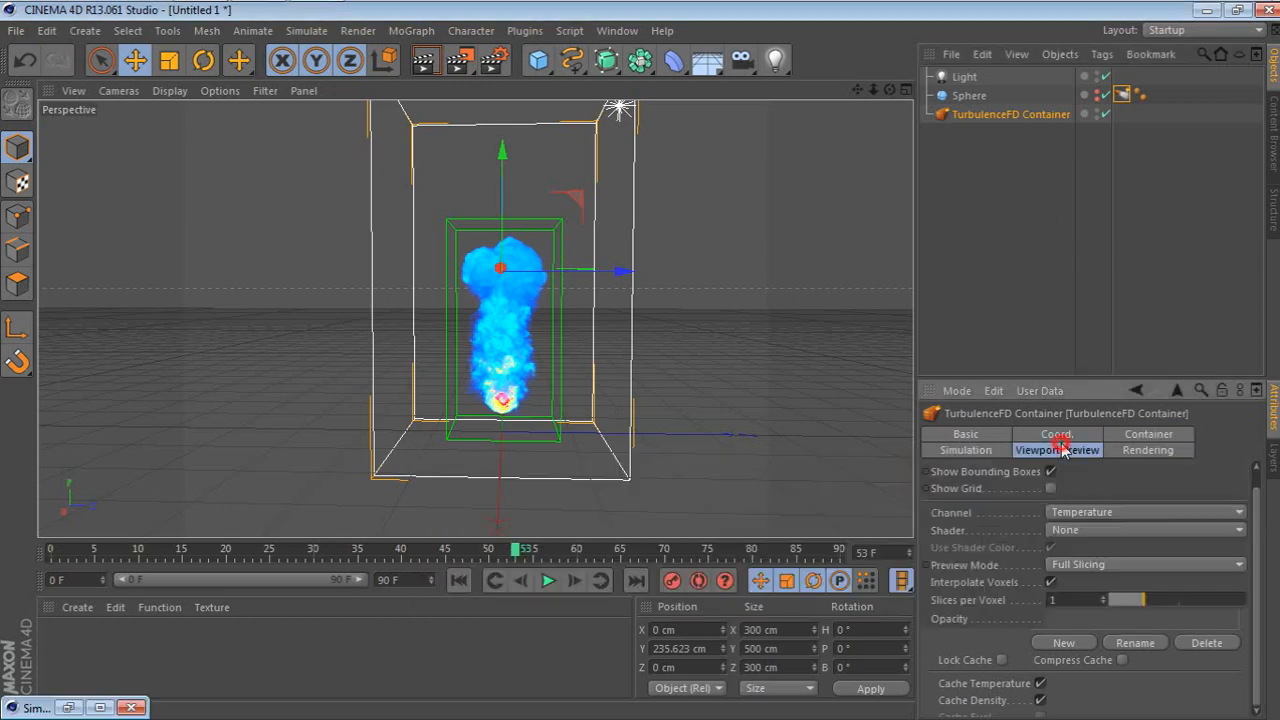
click(1140, 434)
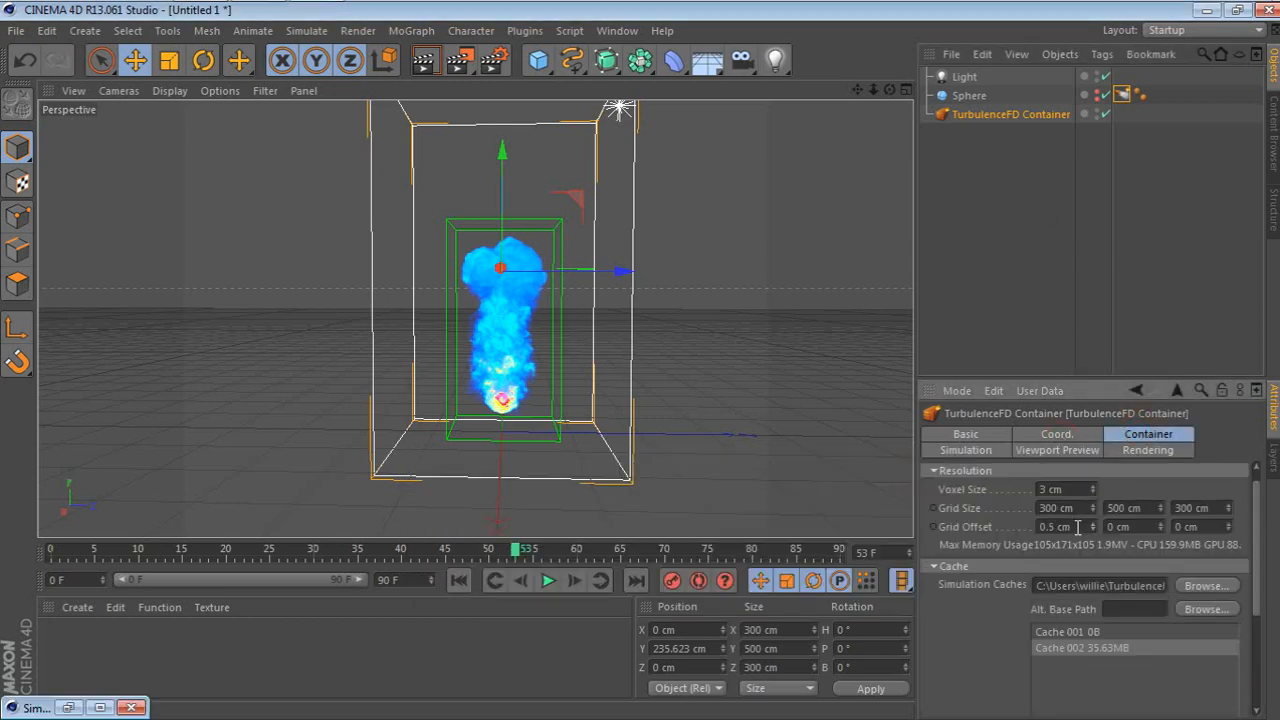
scroll(1078, 528, down, 2)
scroll(1076, 527, down, 1)
double_click(1058, 489)
text(1)
click(1129, 490)
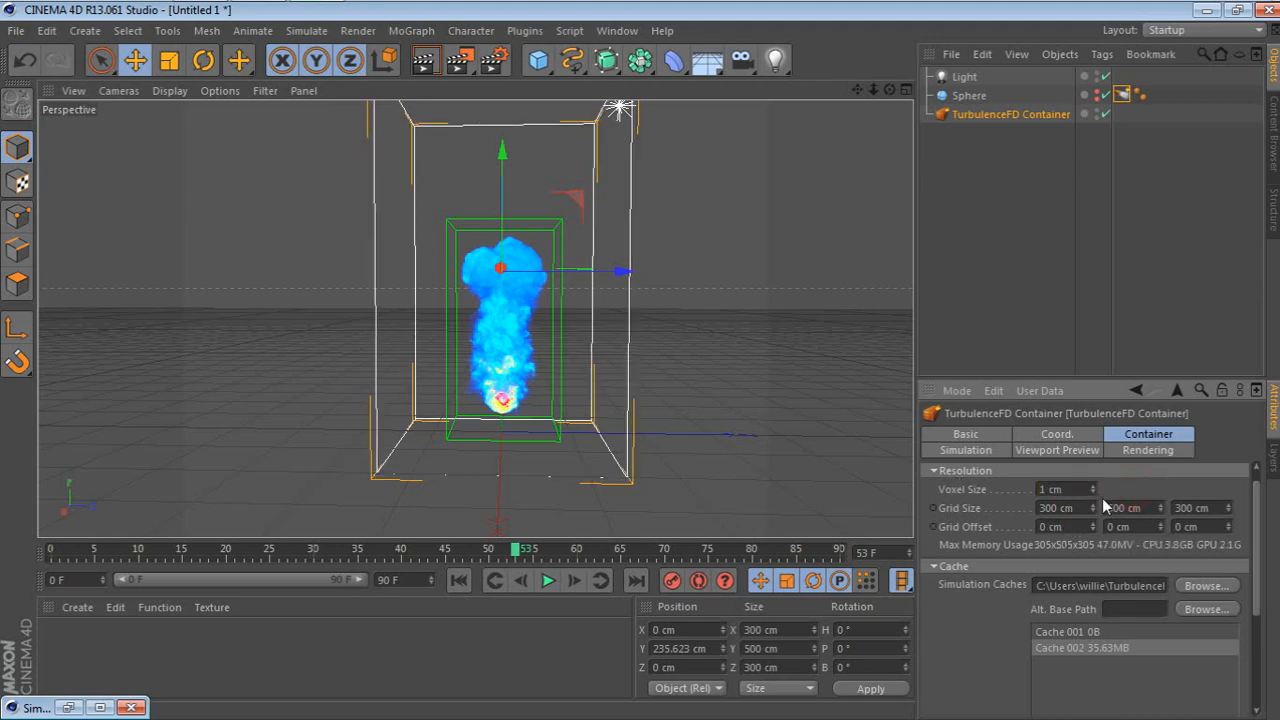
Step: Reduce the TurbulenceFD container's Y grid size to 300 cm and lower the container to a Y position of about 190 cm
double_click(1143, 507)
text(400)
click(1116, 491)
double_click(1127, 507)
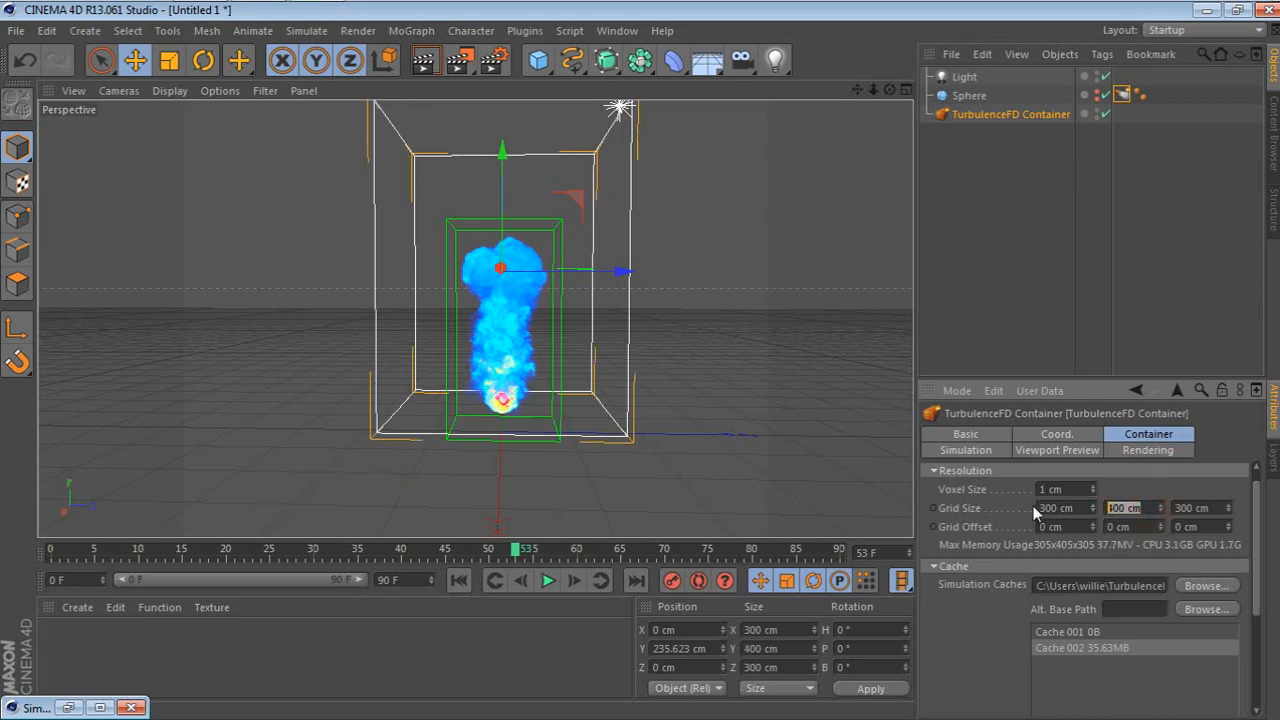
text(300)
key(Return)
drag(503, 206, 508, 231)
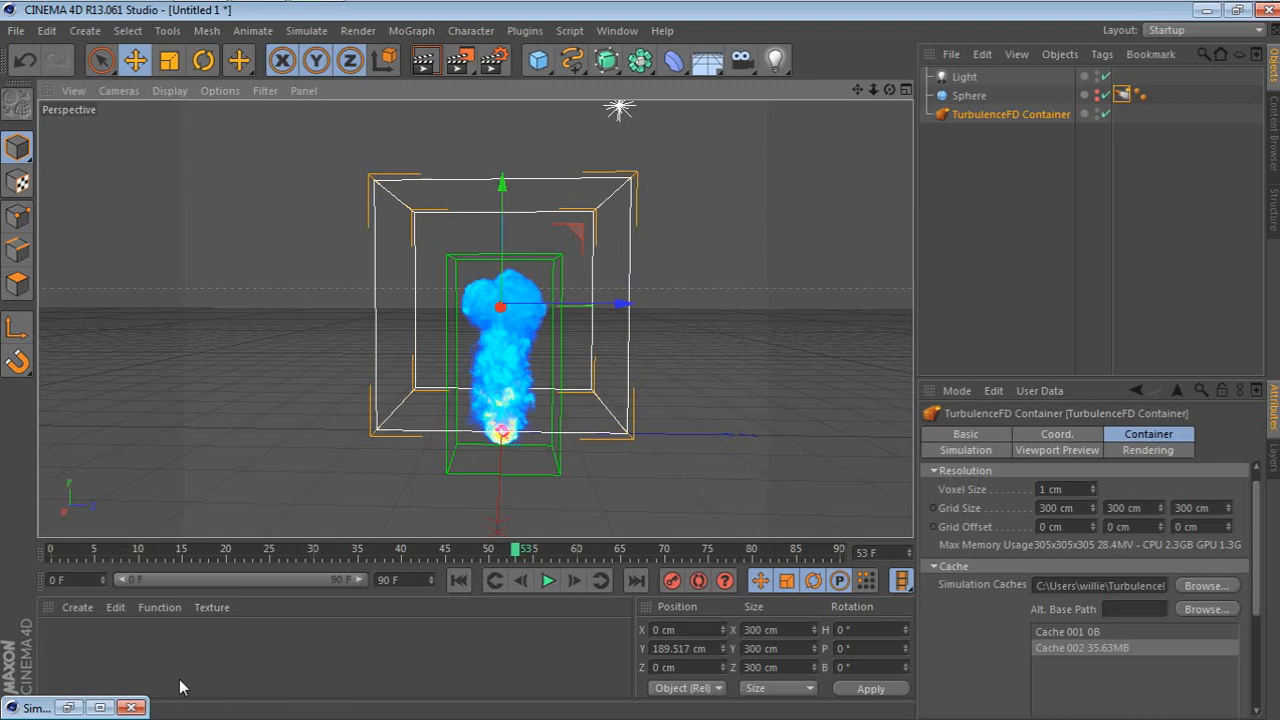
Step: Restore the minimized simulation window and move it clear of the container's attributes
click(68, 707)
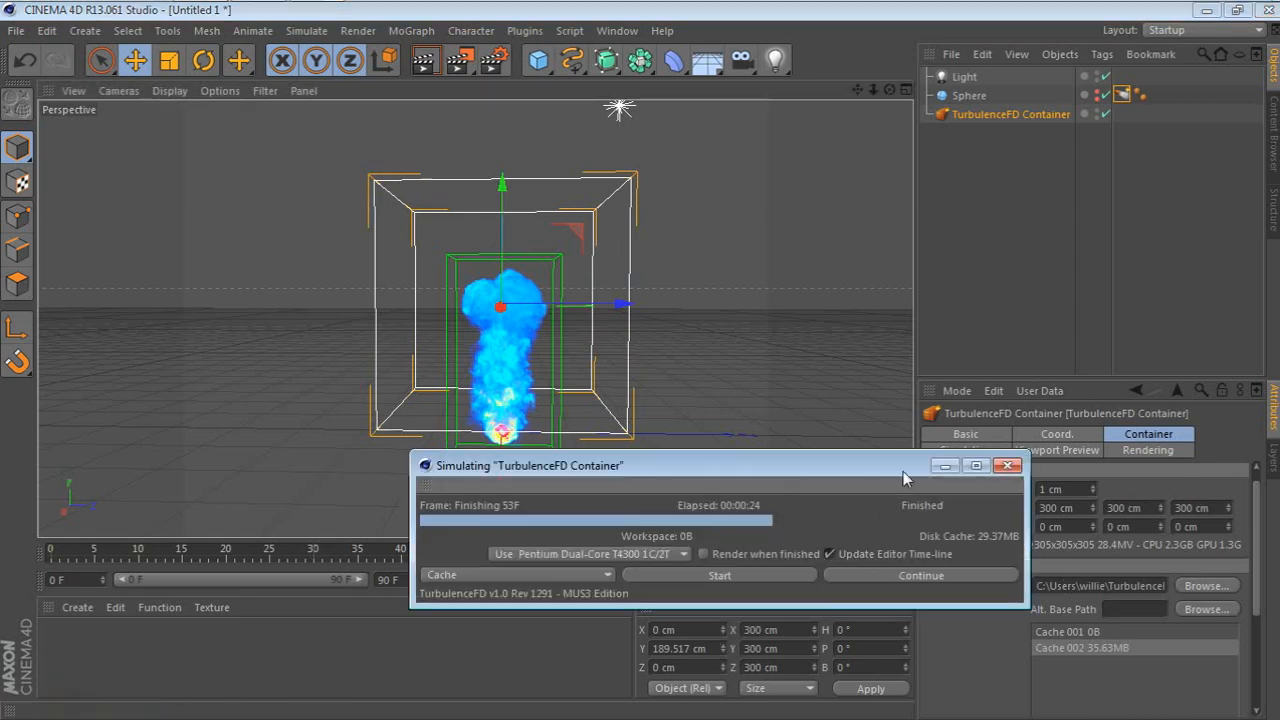
drag(903, 471, 715, 497)
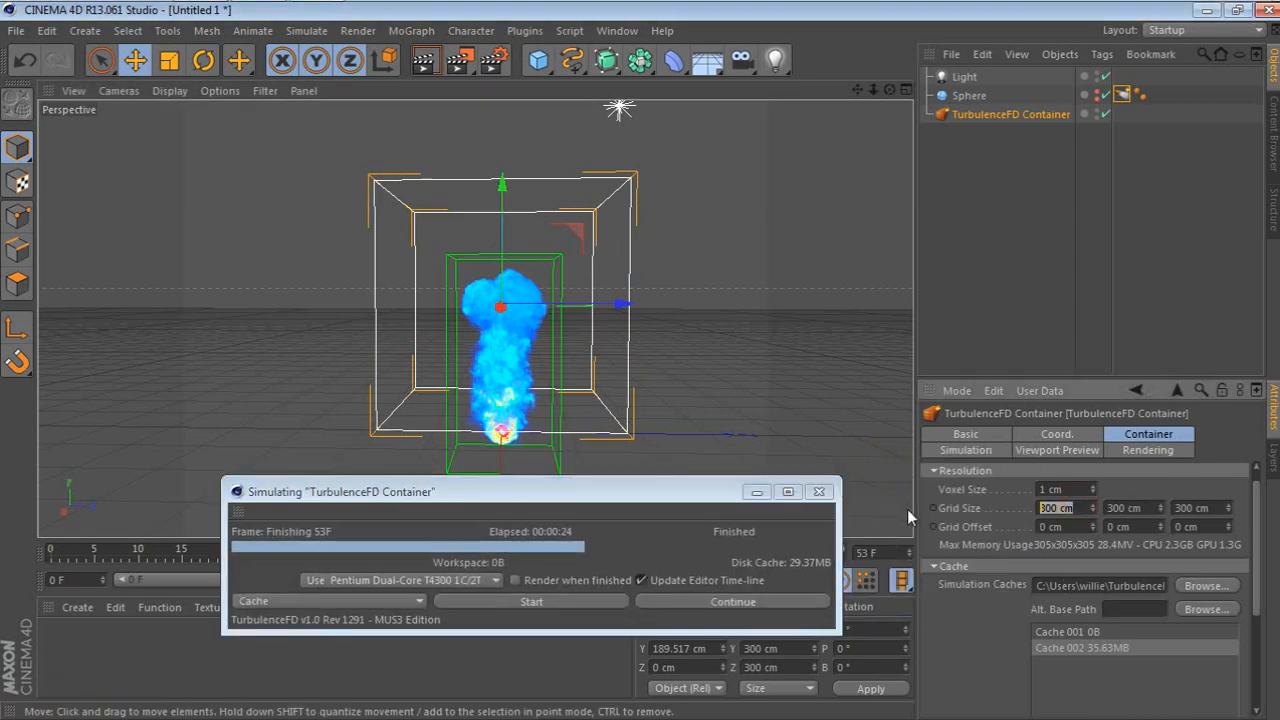
Step: Try an X grid size of 100 cm on the TurbulenceFD container and return it to 300 cm
text(100)
click(1003, 495)
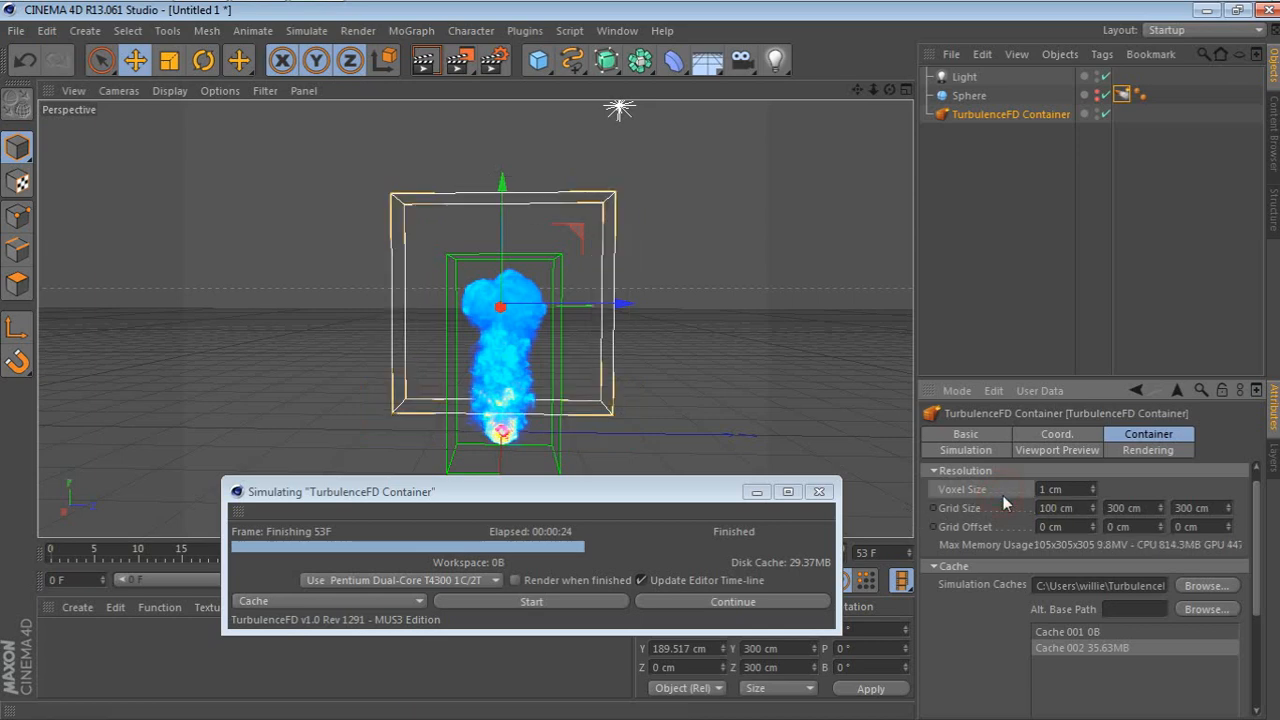
double_click(1050, 508)
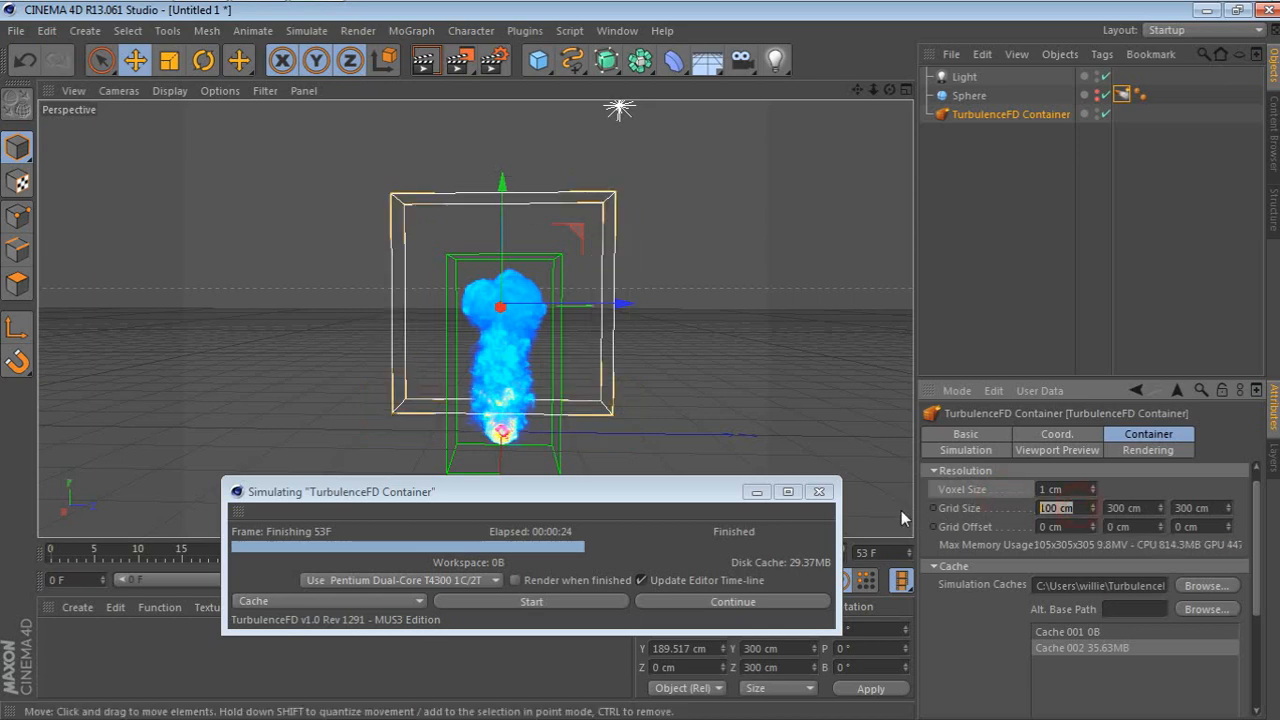
text(300)
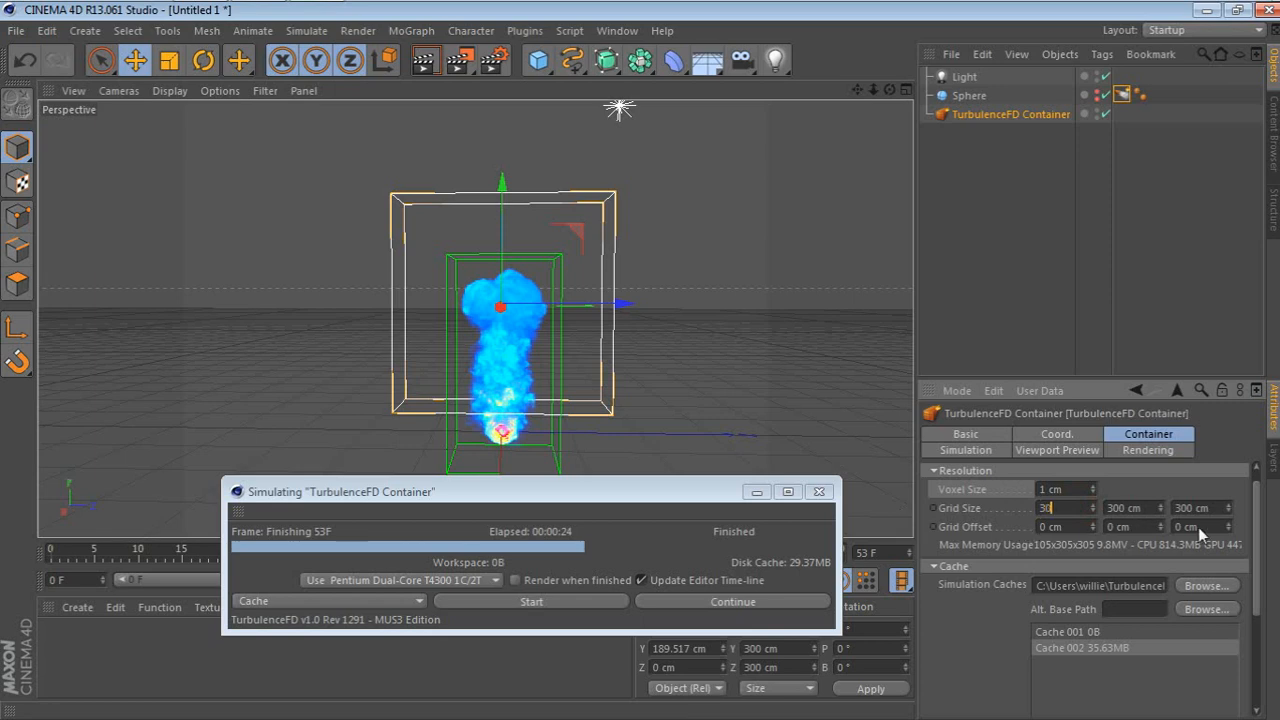
Step: Set the TurbulenceFD container's grid size to 200 cm in Z, after trying 100 cm, and to 400 cm in Y
drag(1214, 508, 1044, 519)
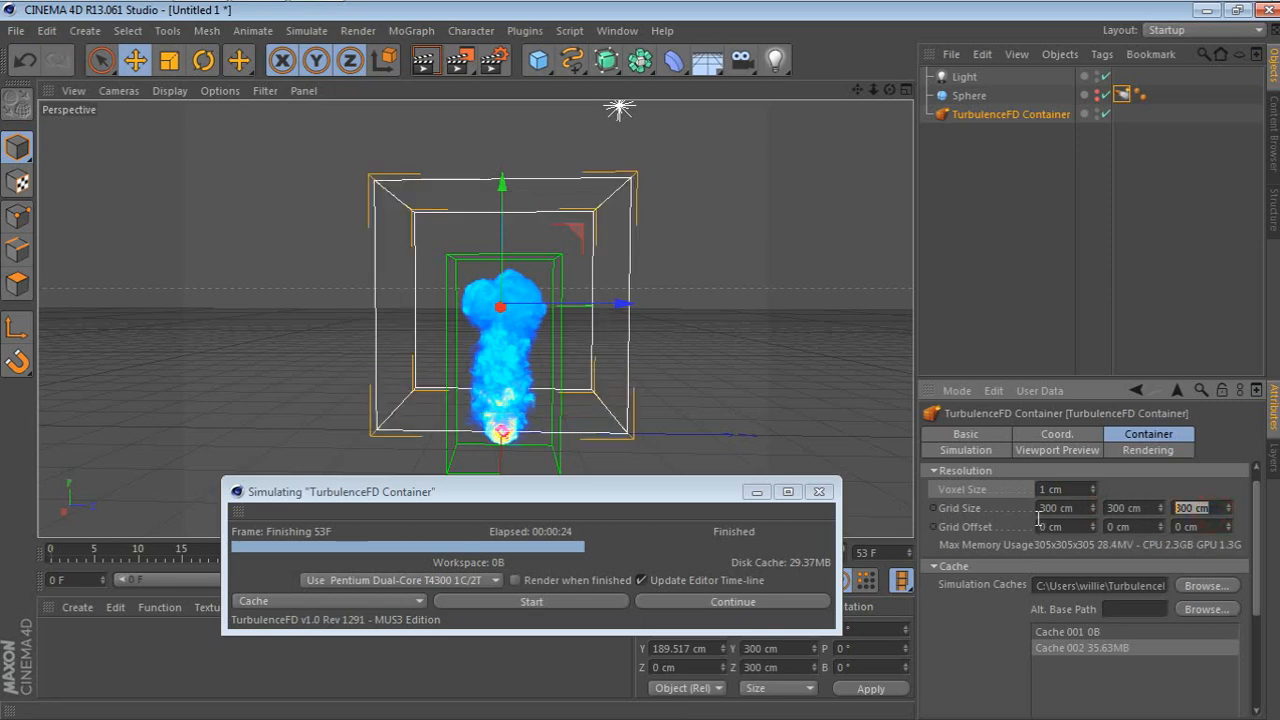
text(100)
key(Return)
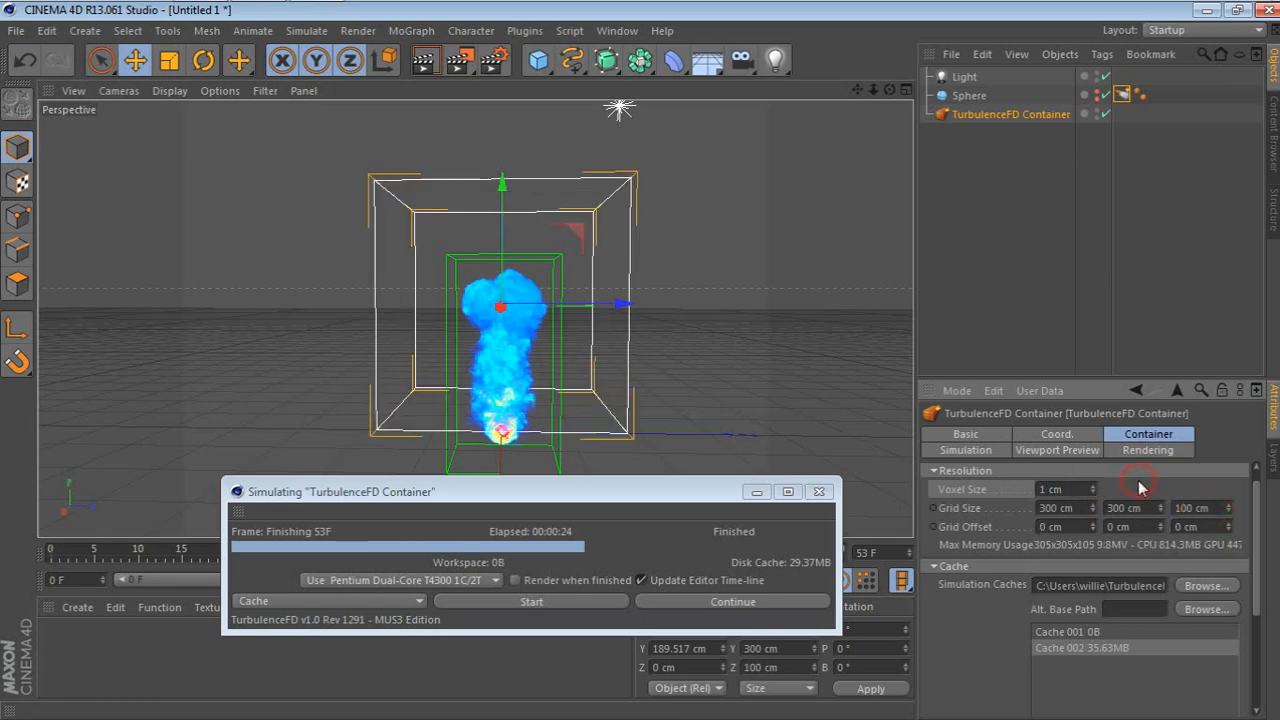
double_click(1212, 507)
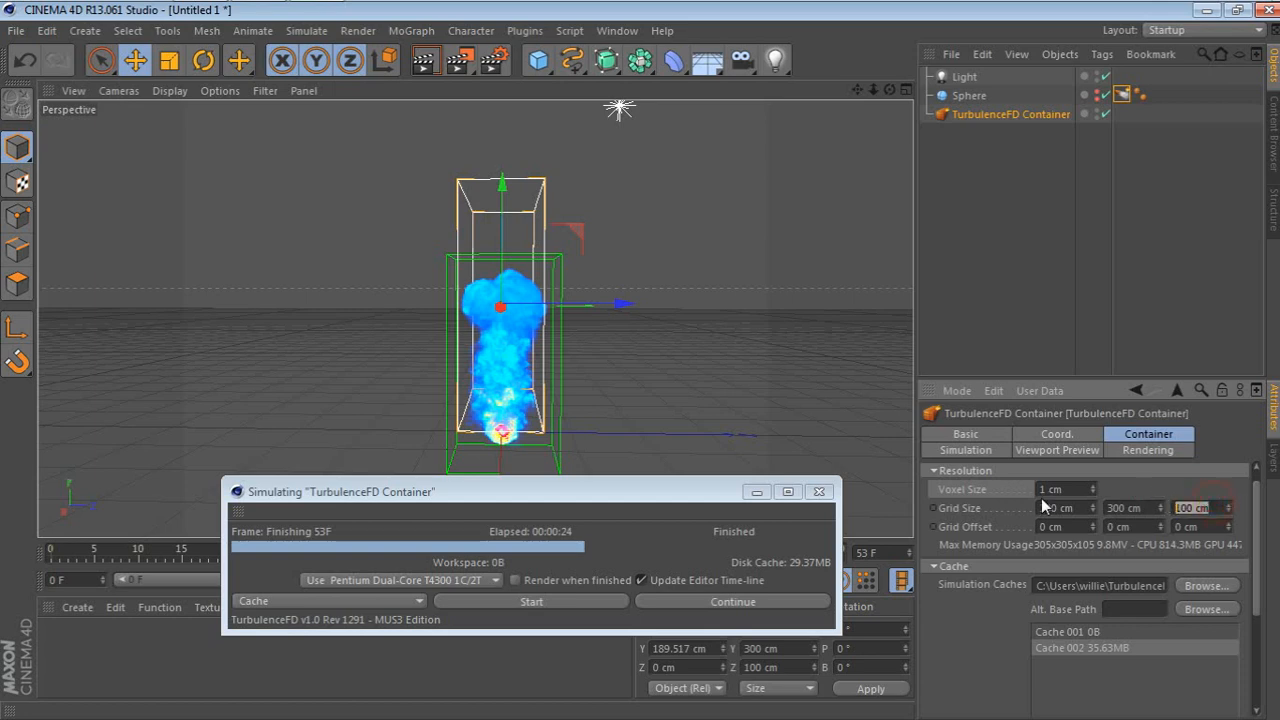
text(200)
key(Return)
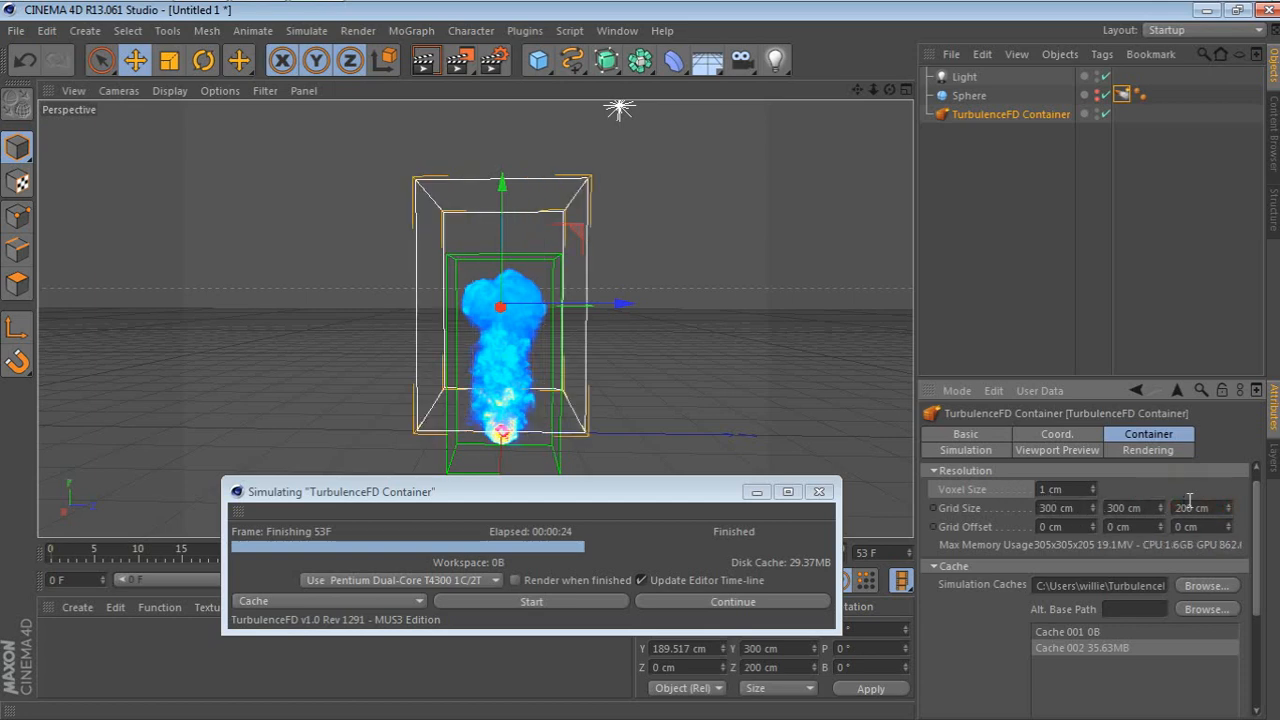
double_click(1116, 507)
text(400)
key(Return)
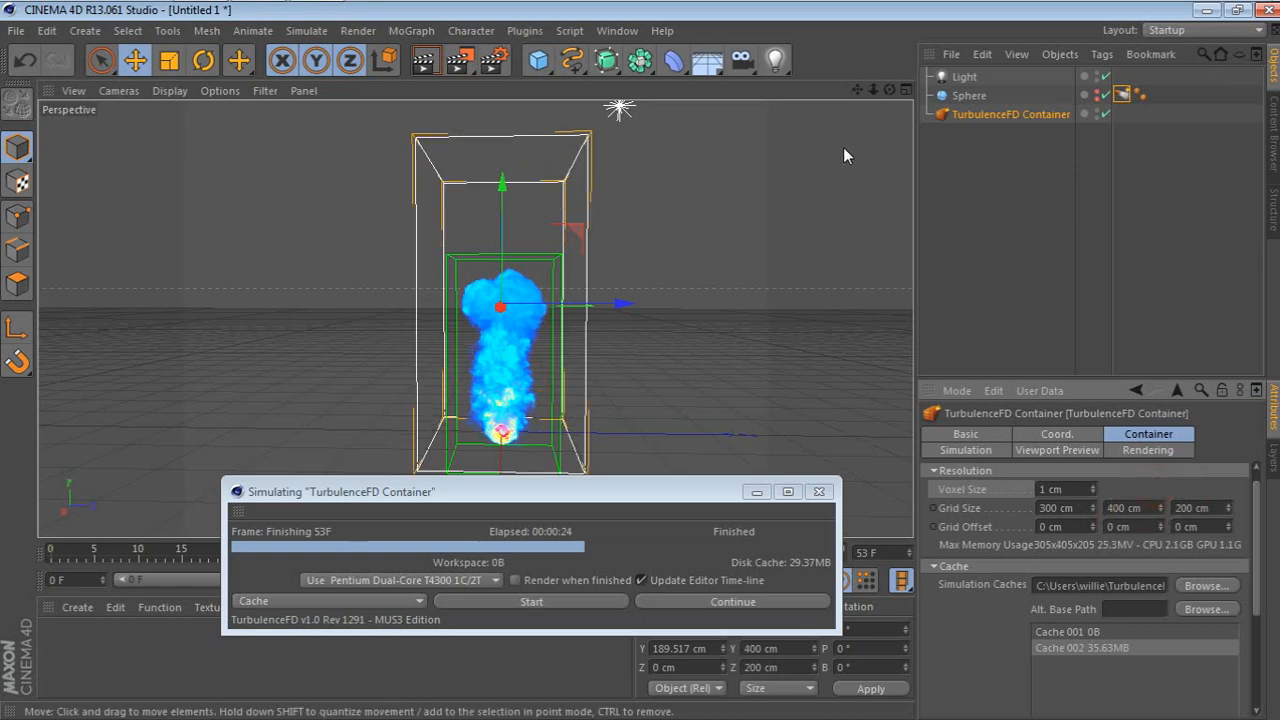
Step: Examine the container's extents around the sphere, switching the container off and on and checking both objects' attributes
drag(889, 90, 1003, 82)
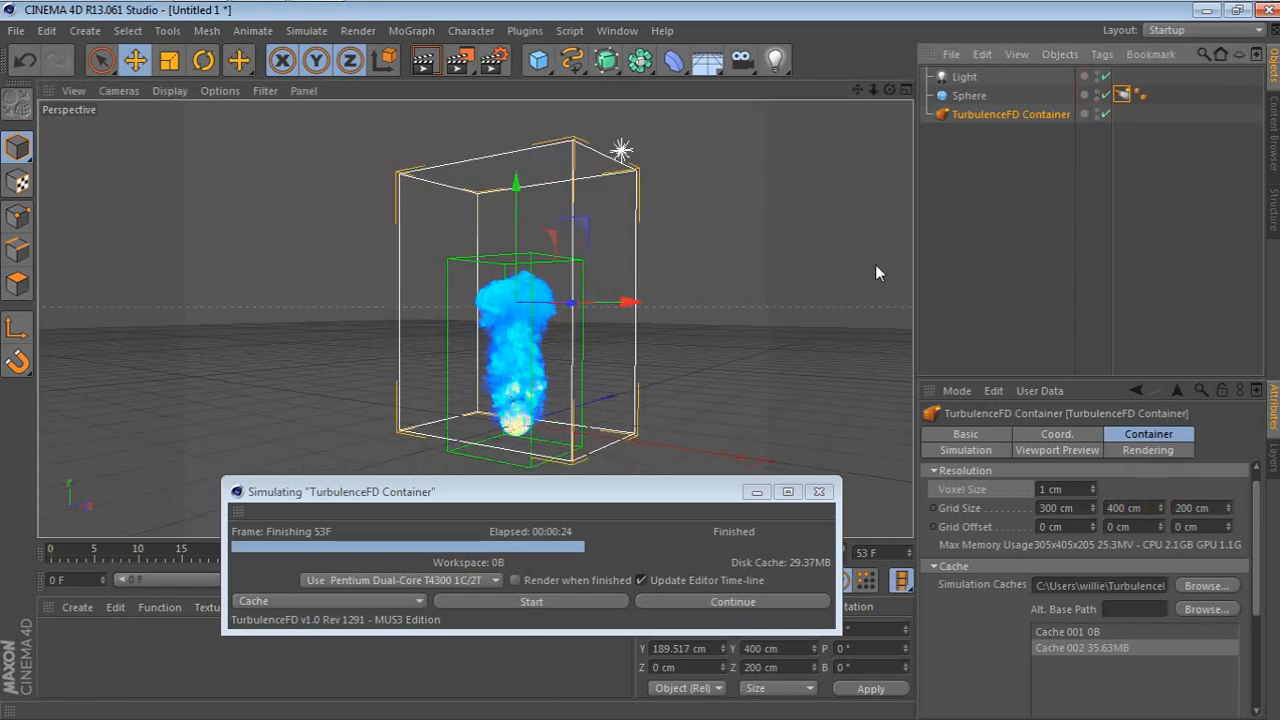
click(771, 357)
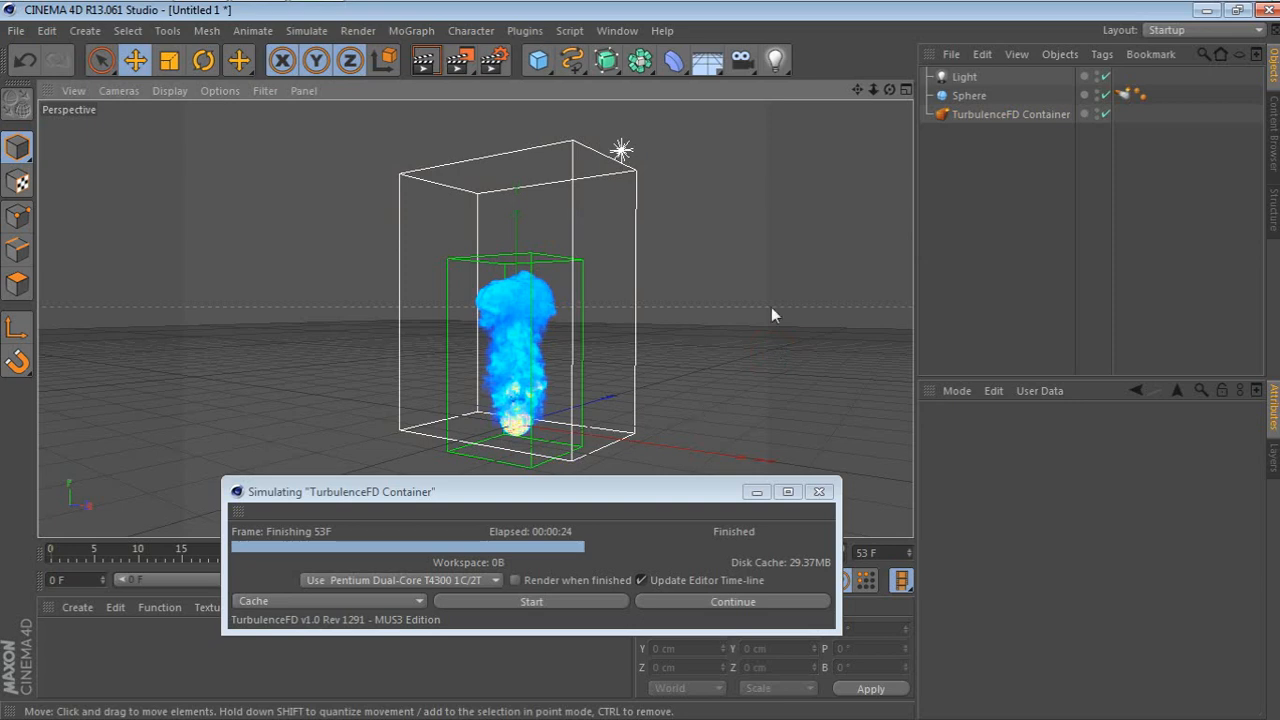
click(1105, 114)
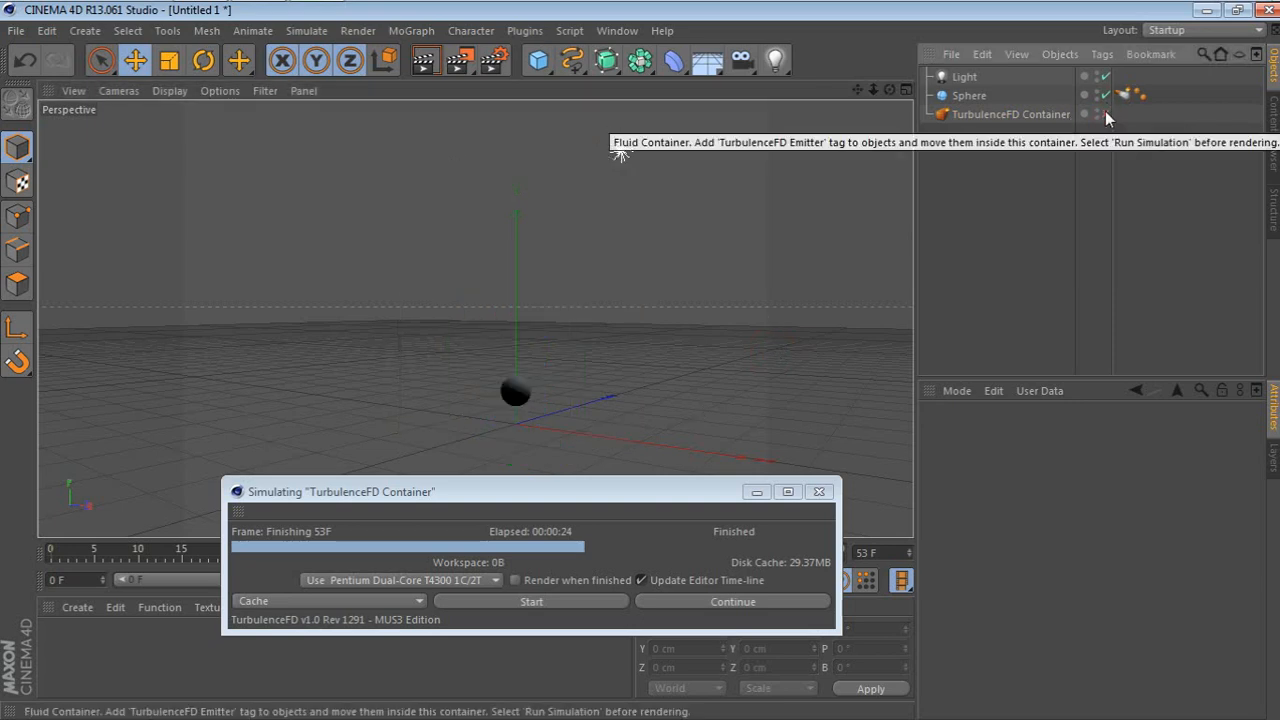
click(1105, 114)
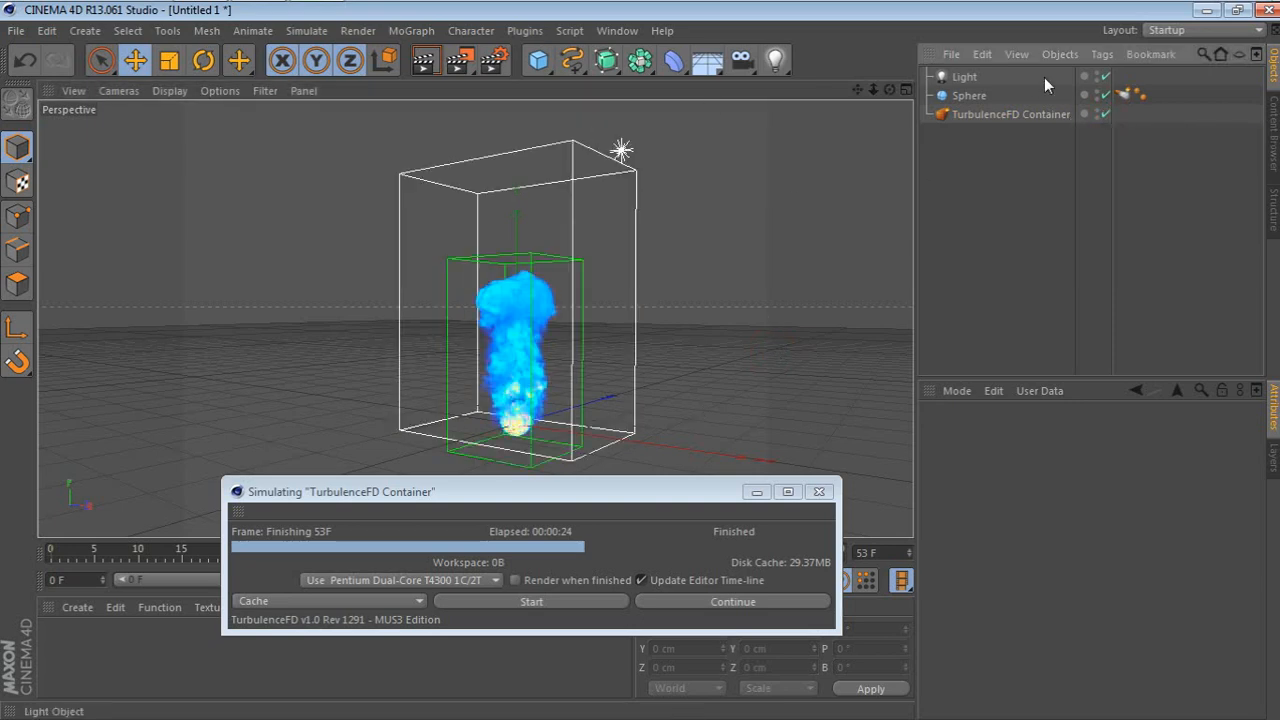
click(1006, 116)
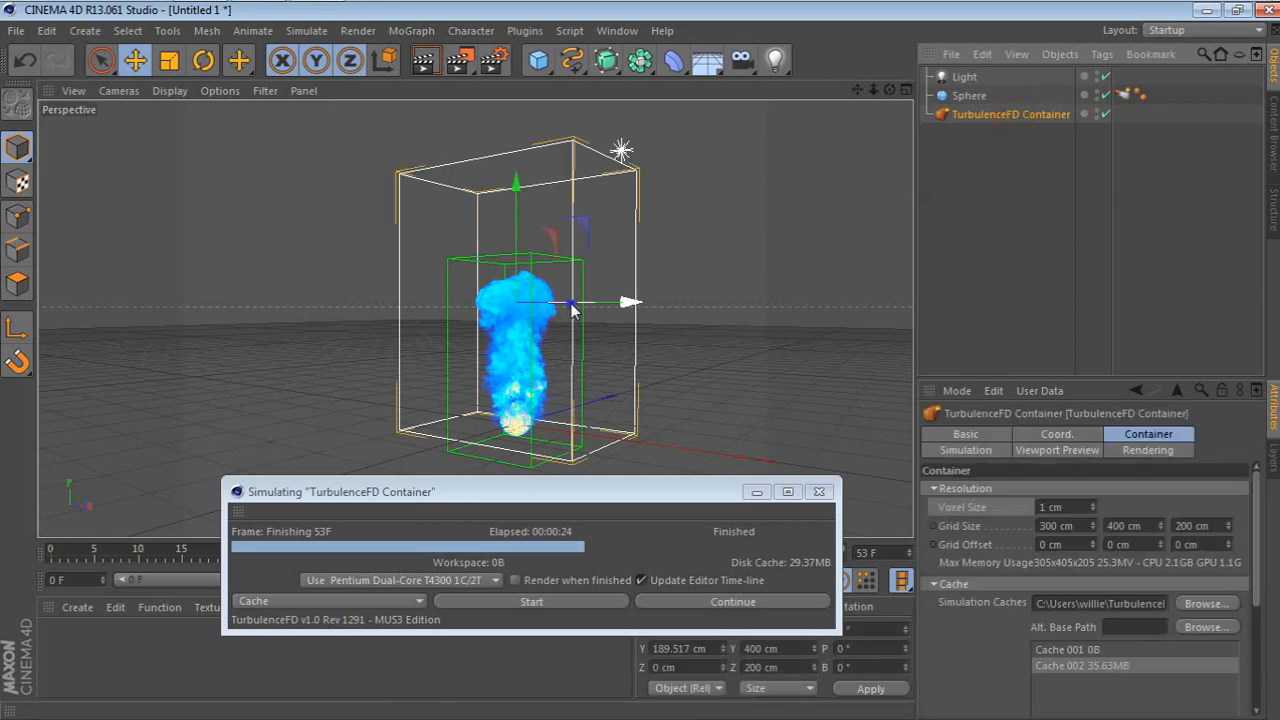
alt+drag(572, 313, 508, 402)
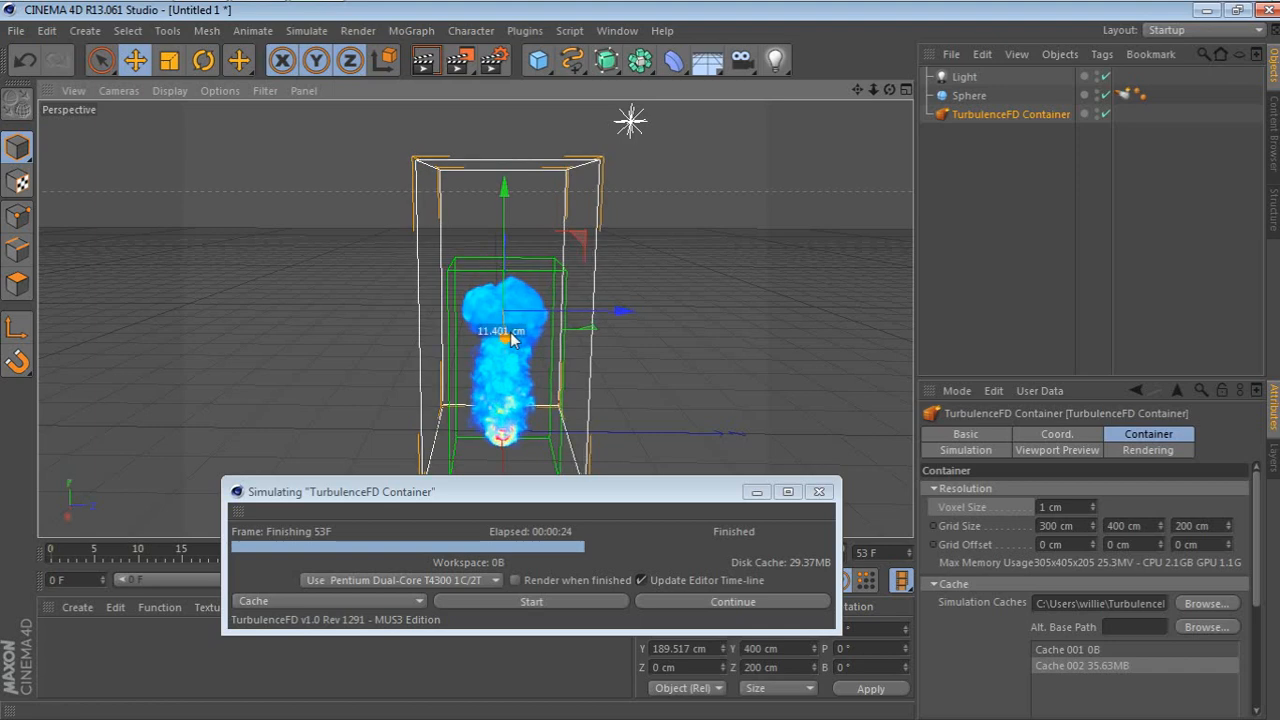
click(968, 95)
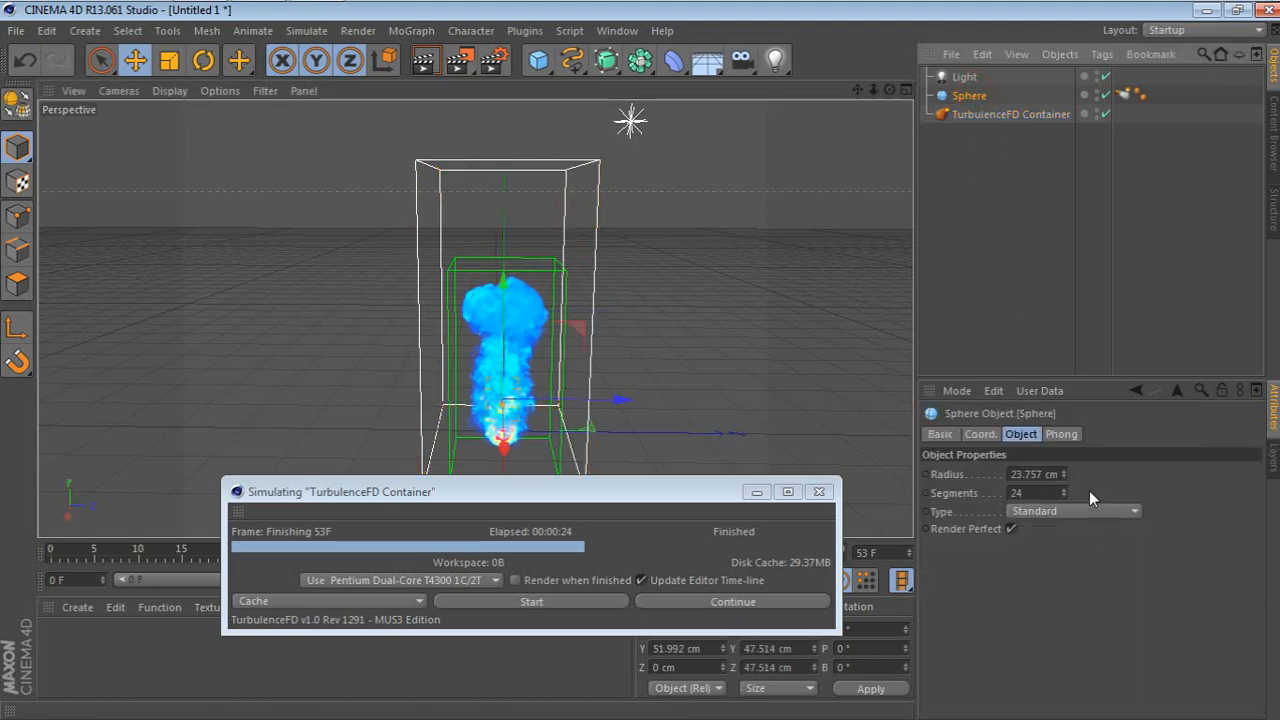
click(1012, 114)
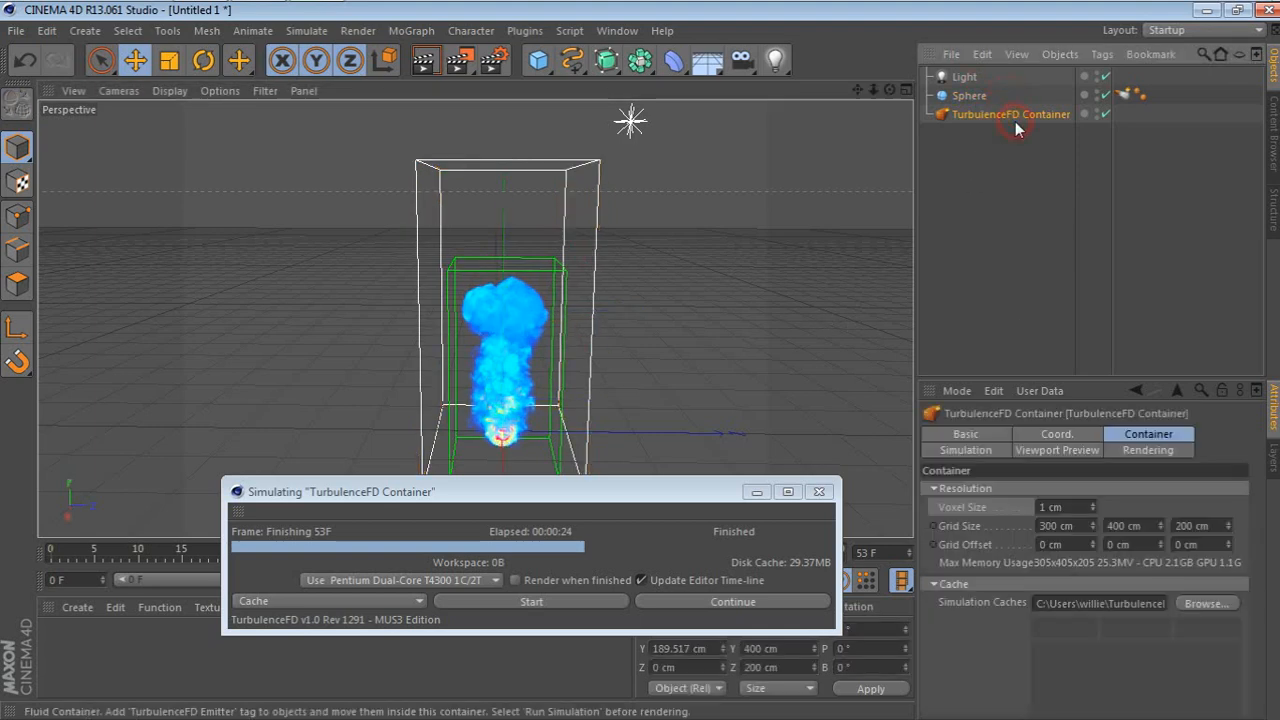
Step: Start simulating the container into a new cache and agree to continue despite the possible memory shortage
click(540, 600)
click(548, 618)
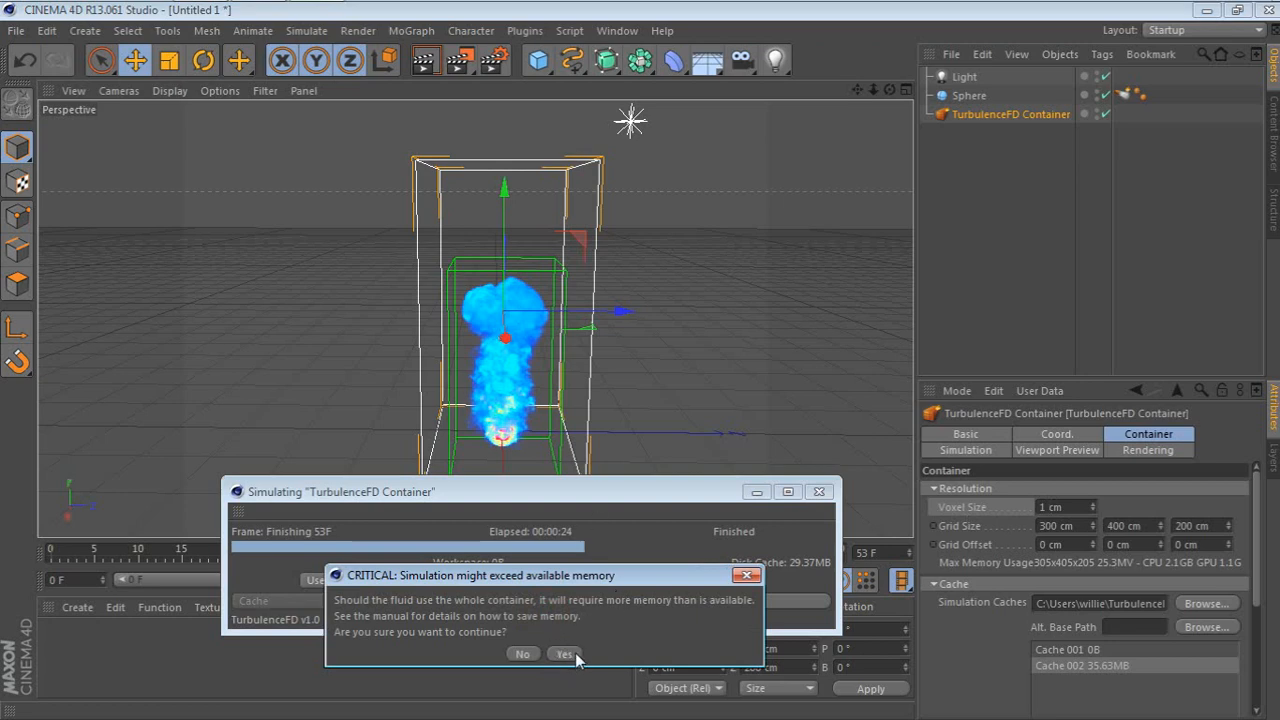
click(568, 655)
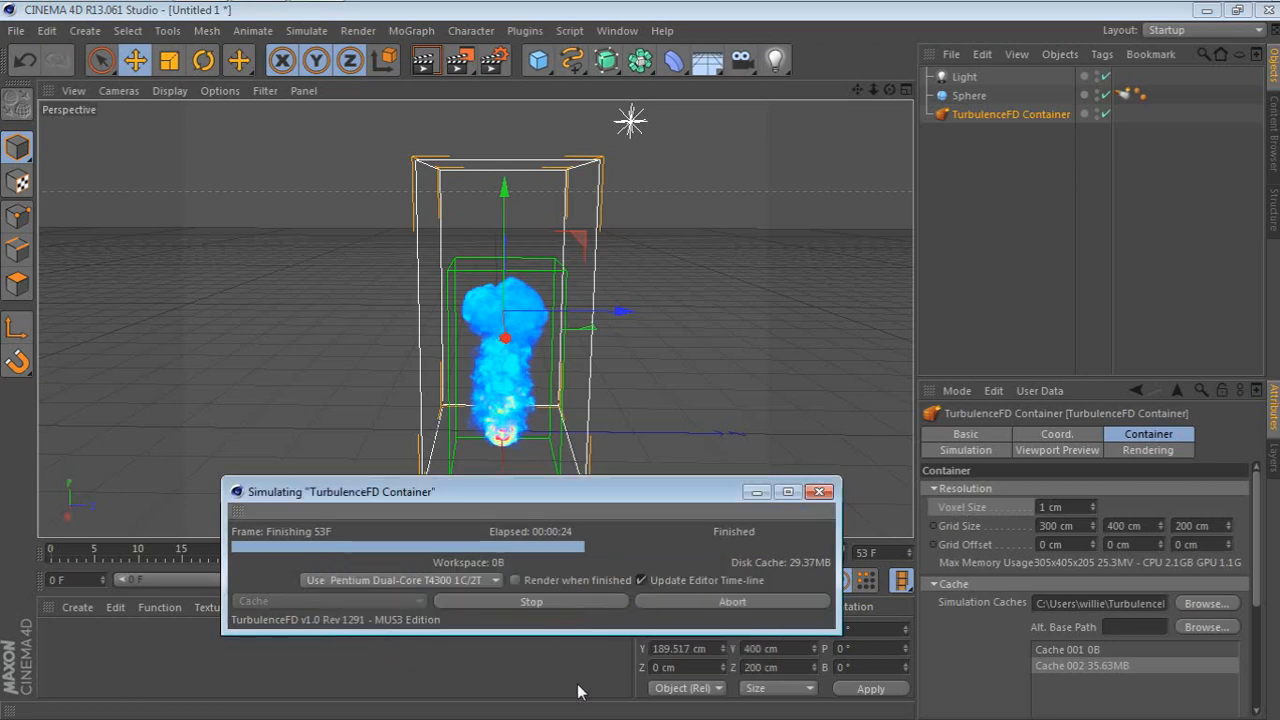
mouse_move(284, 8)
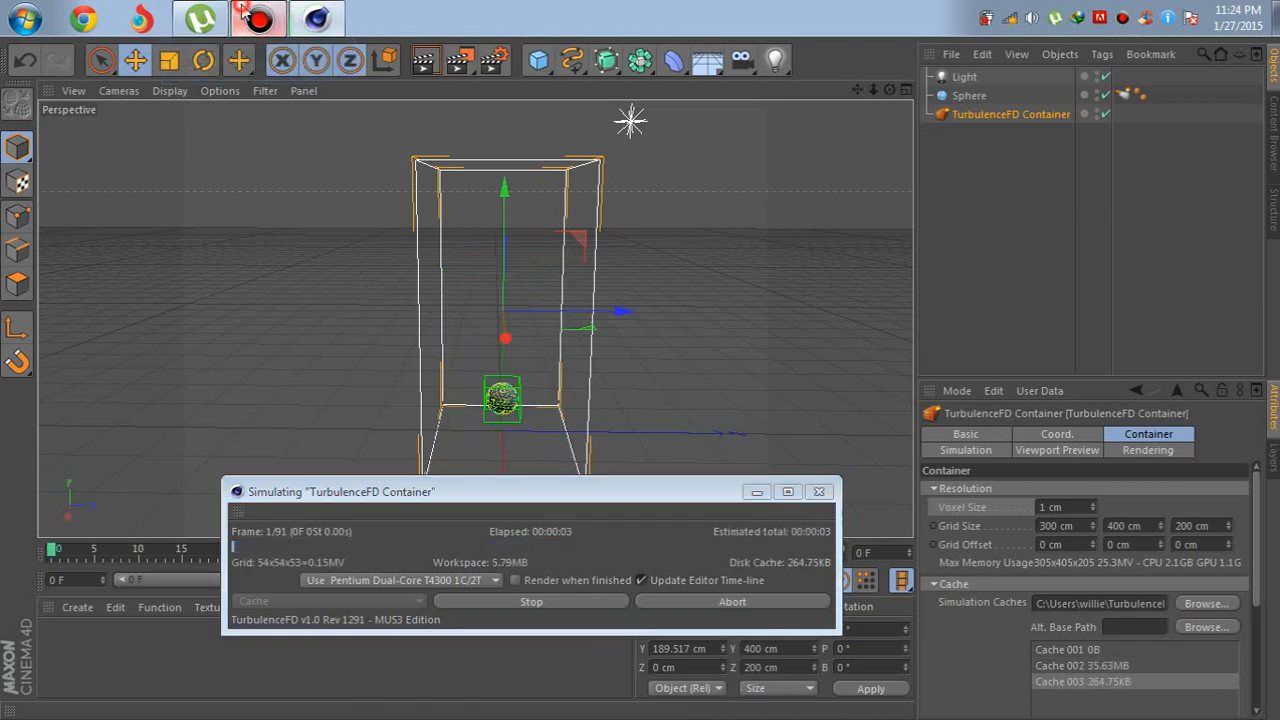
click(258, 18)
click(487, 91)
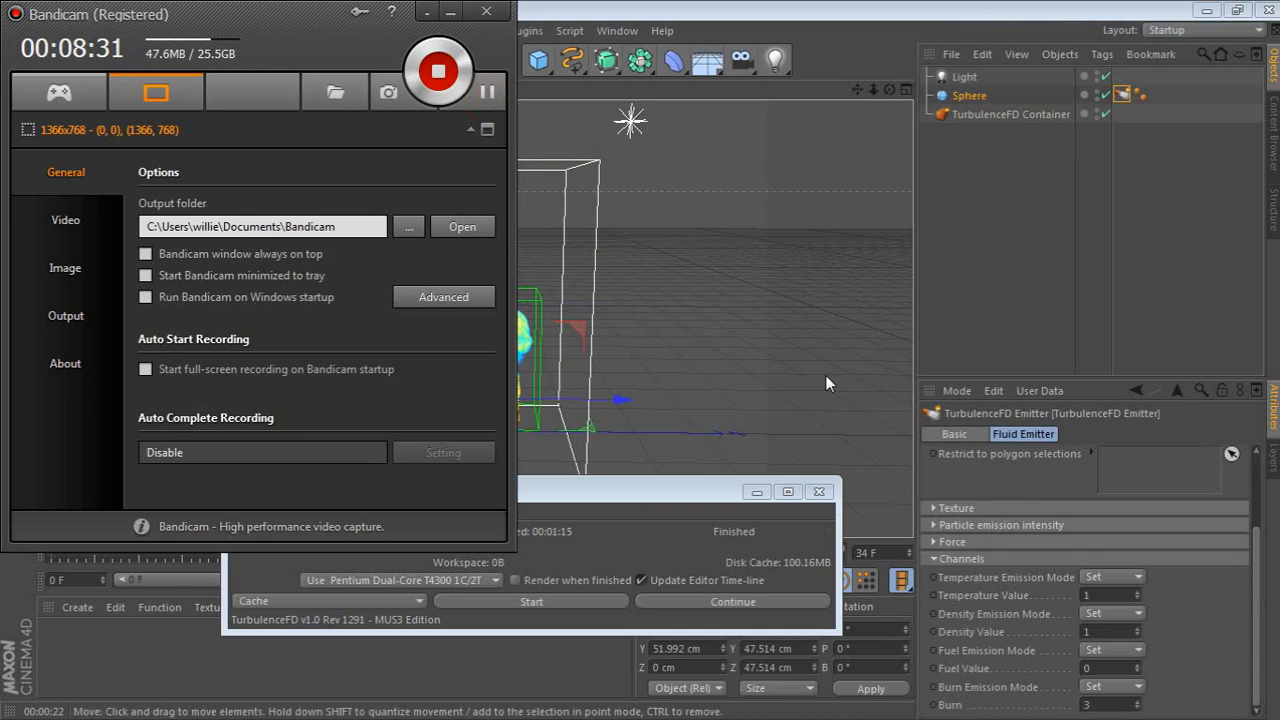
Step: Set the Burn value of the sphere's TurbulenceFD Emitter to 2 and the container's voxel size to 3 cm
click(1110, 705)
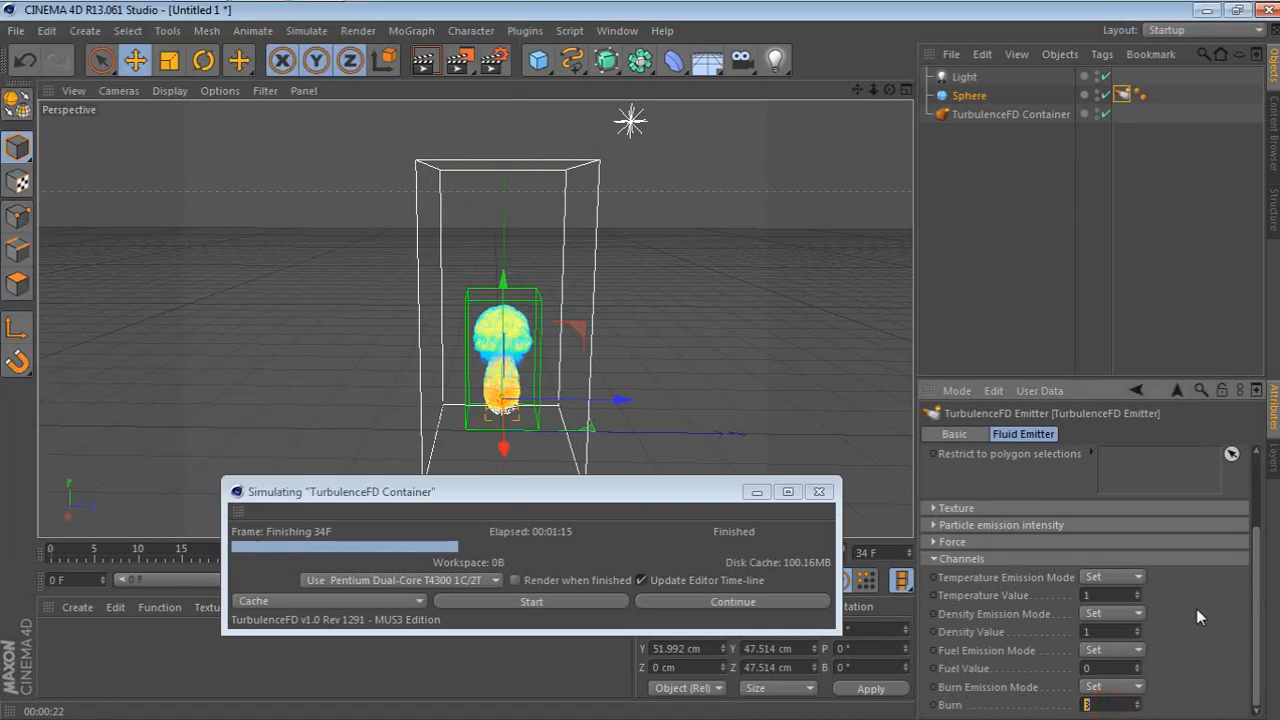
text(1)
click(982, 113)
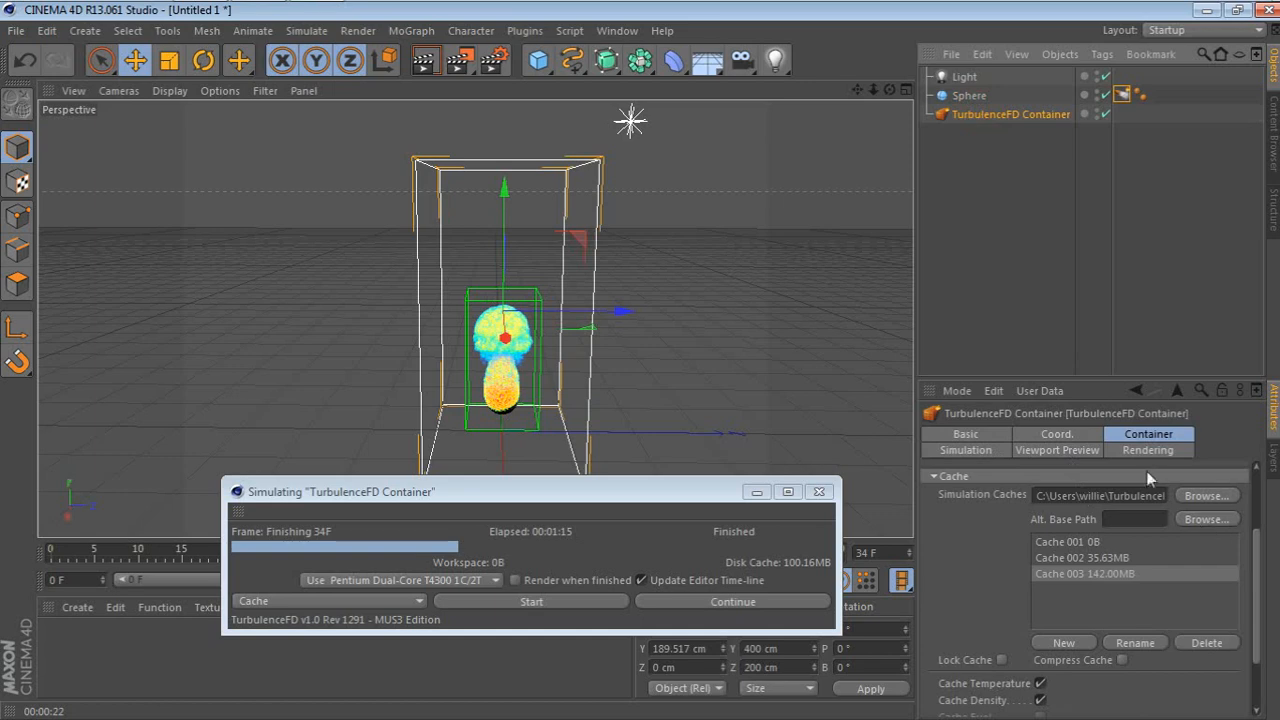
drag(1257, 557, 1255, 492)
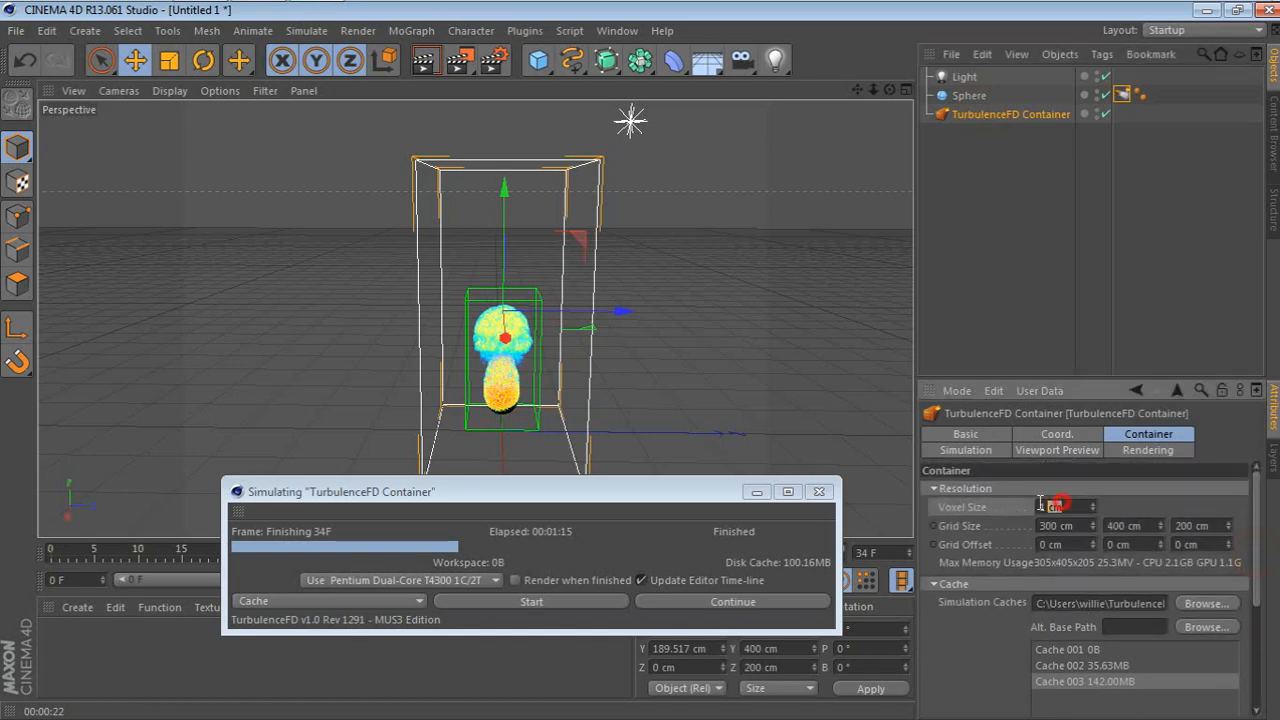
drag(1076, 500, 1037, 511)
text(3)
click(1149, 502)
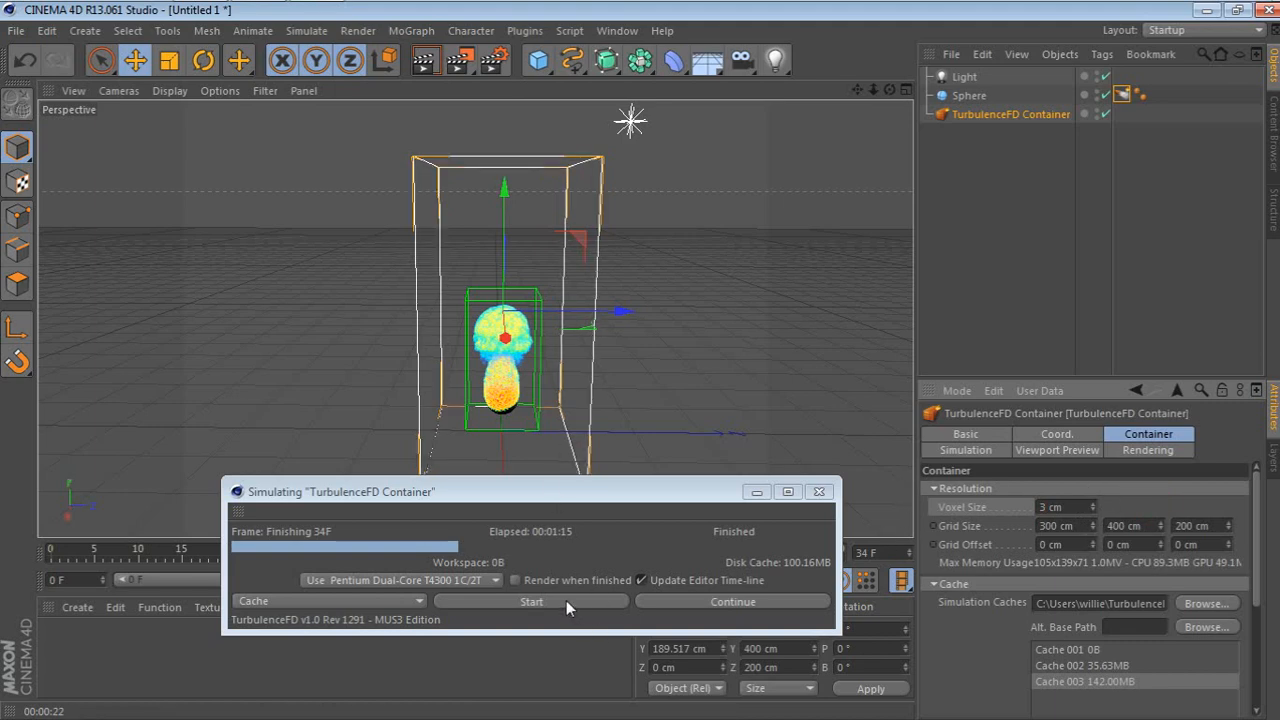
Step: Review the channel values of the sphere's TurbulenceFD Emitter and start the simulation again
click(1122, 95)
scroll(1163, 605, down, 3)
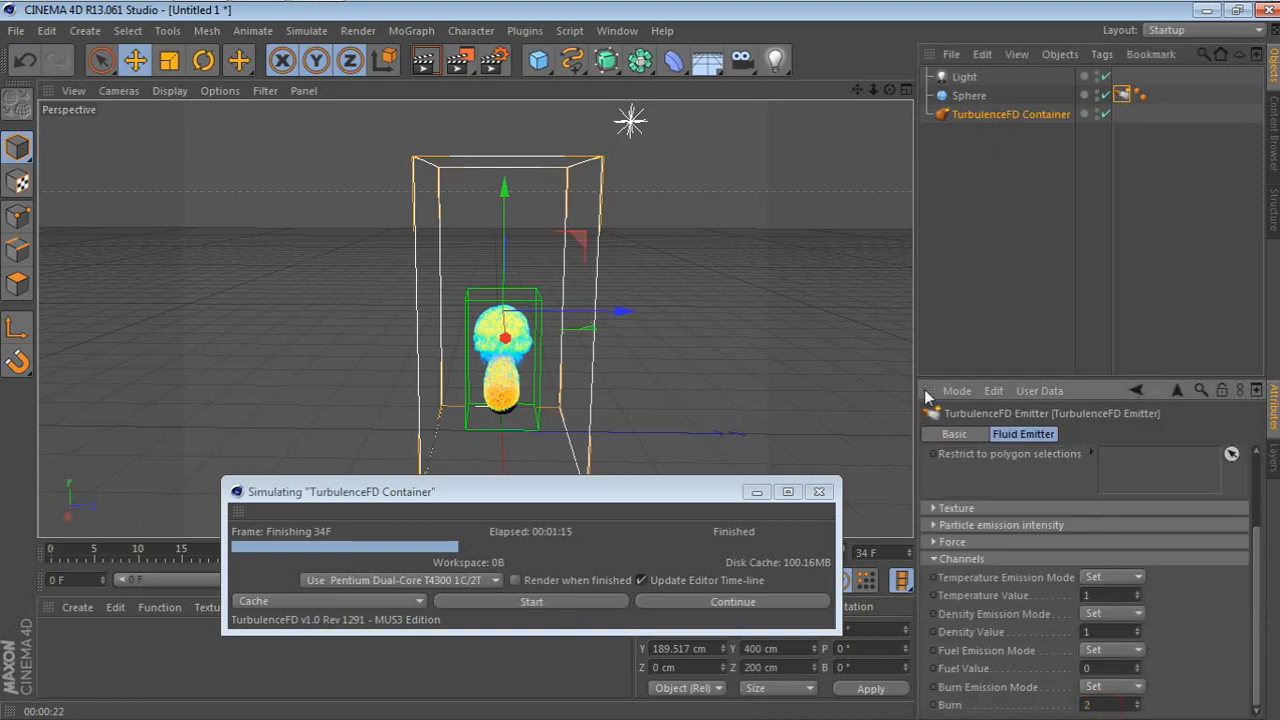
click(627, 601)
click(628, 617)
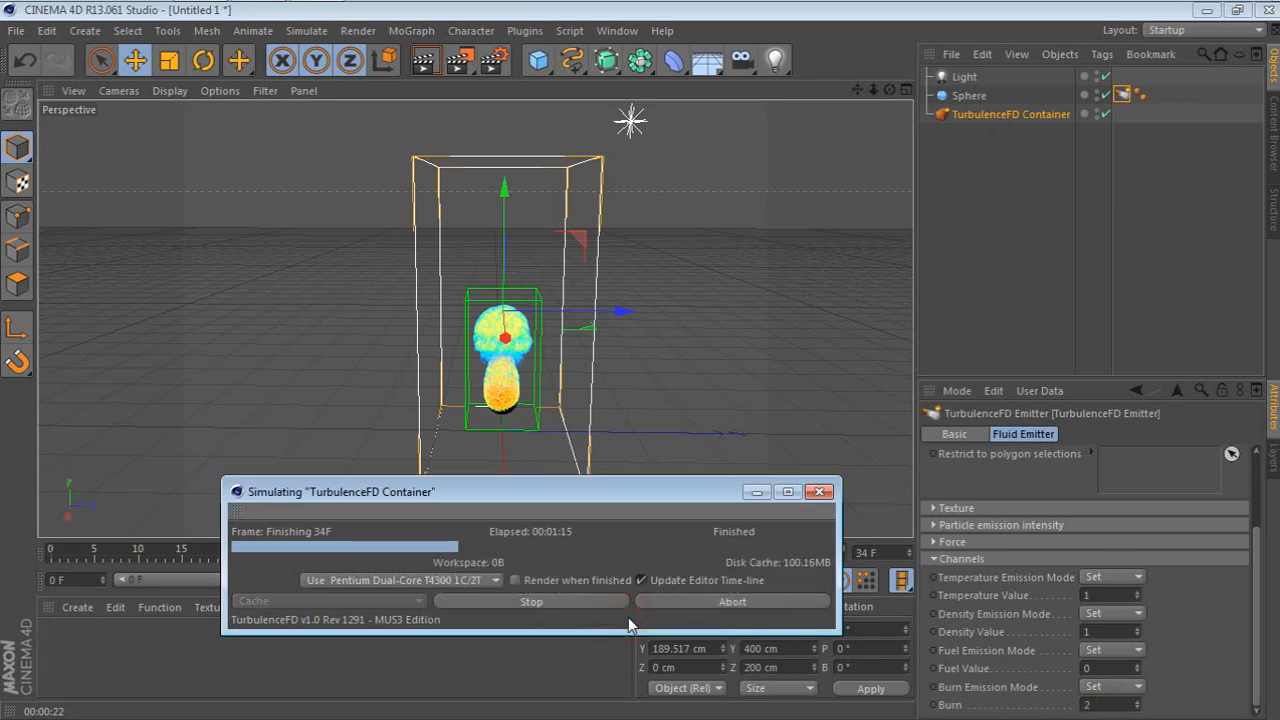
mouse_move(185, 12)
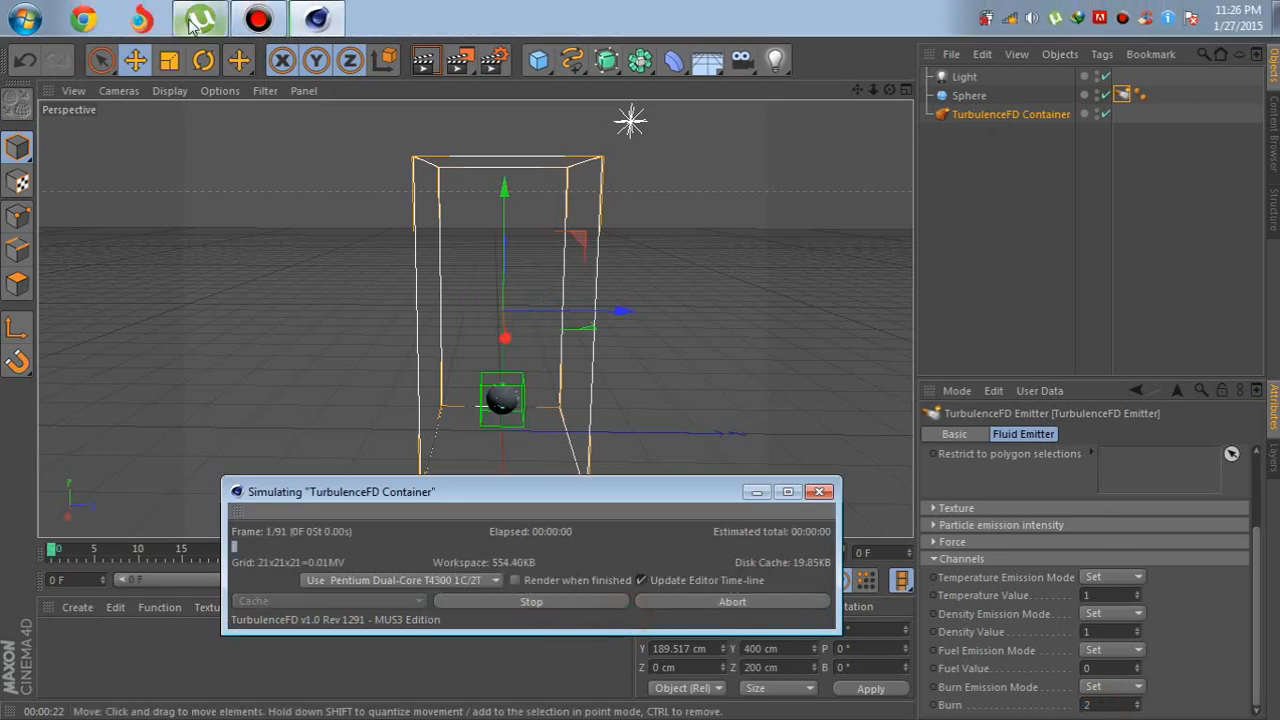
click(254, 13)
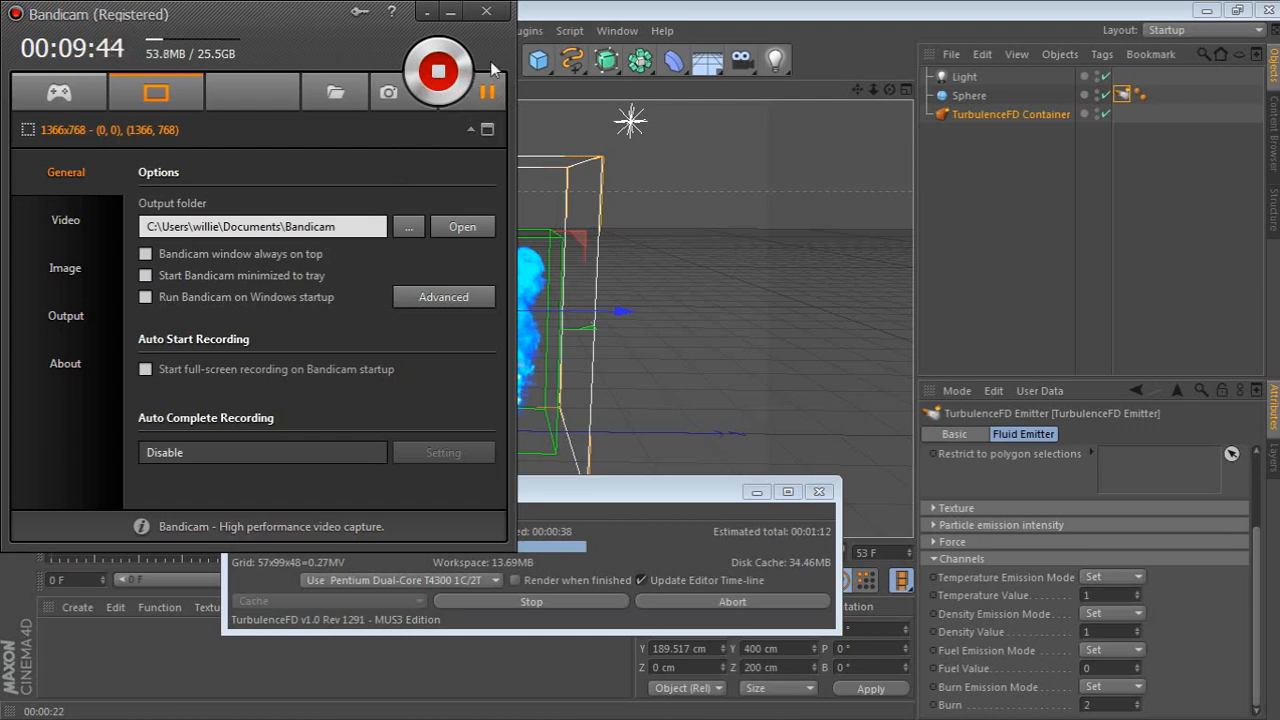
click(451, 14)
Step: Stop the running simulation and render the perspective view of the fire and smoke
click(580, 603)
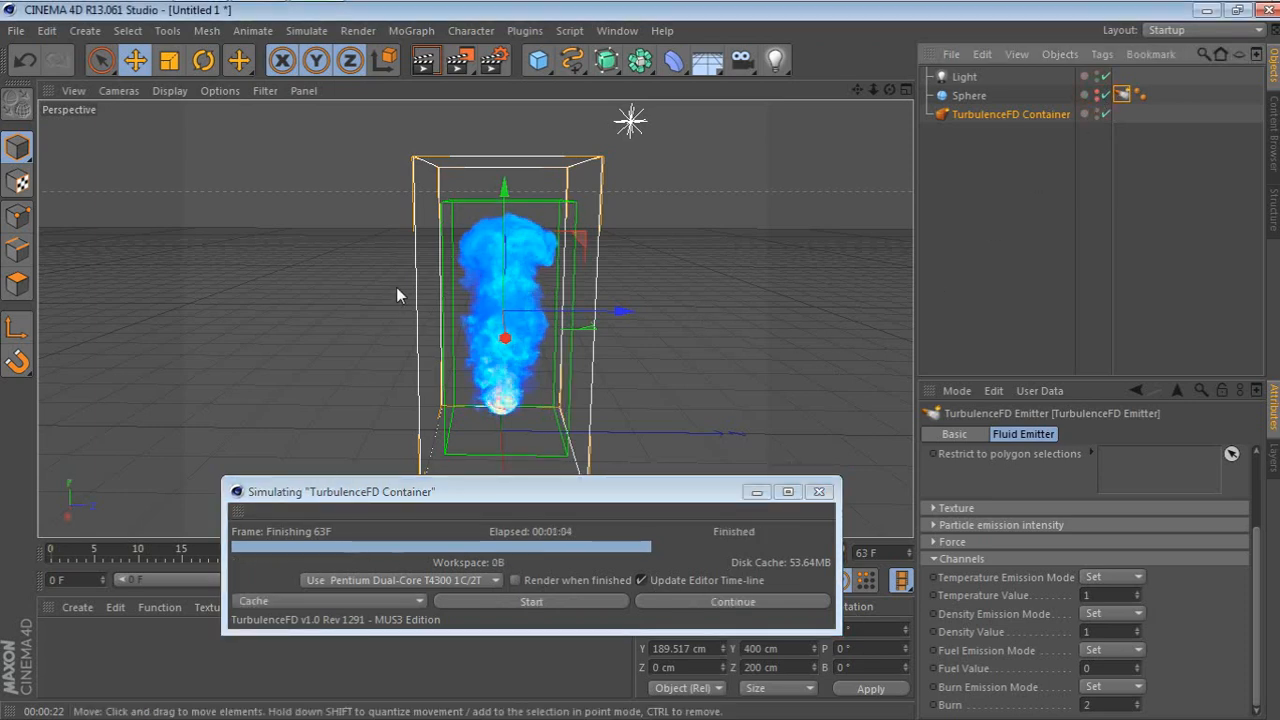
click(426, 69)
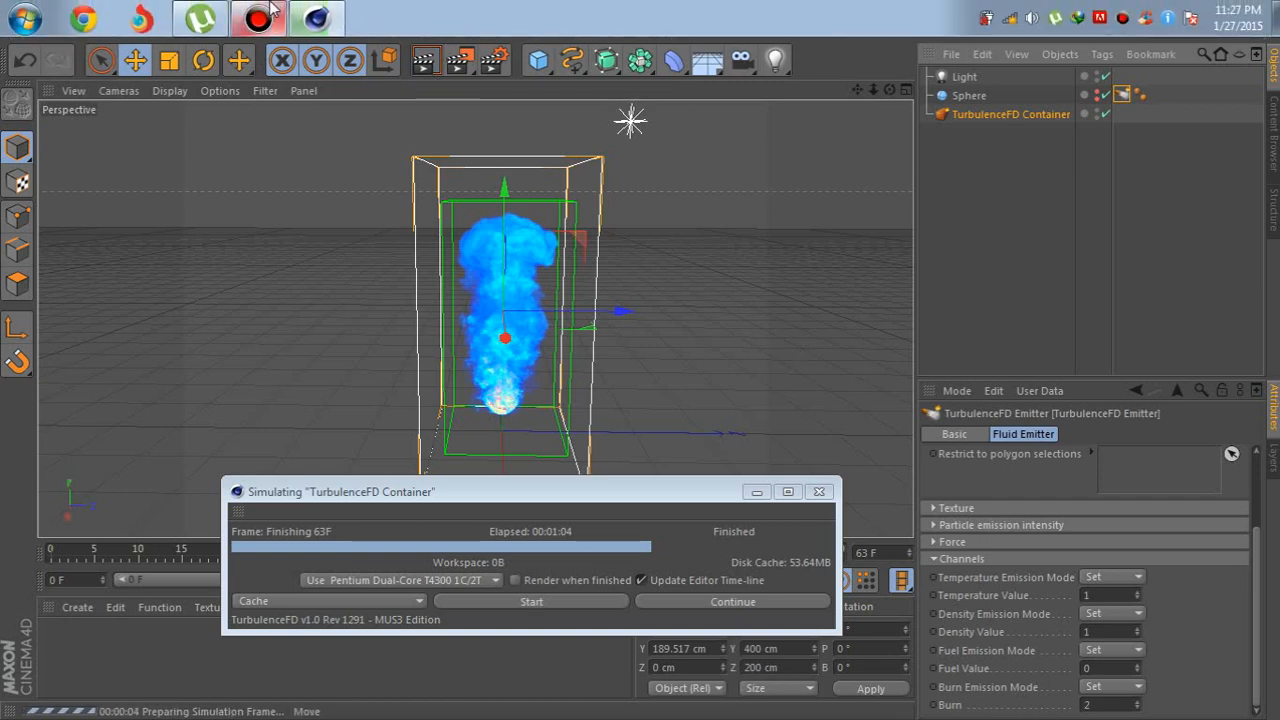
click(264, 14)
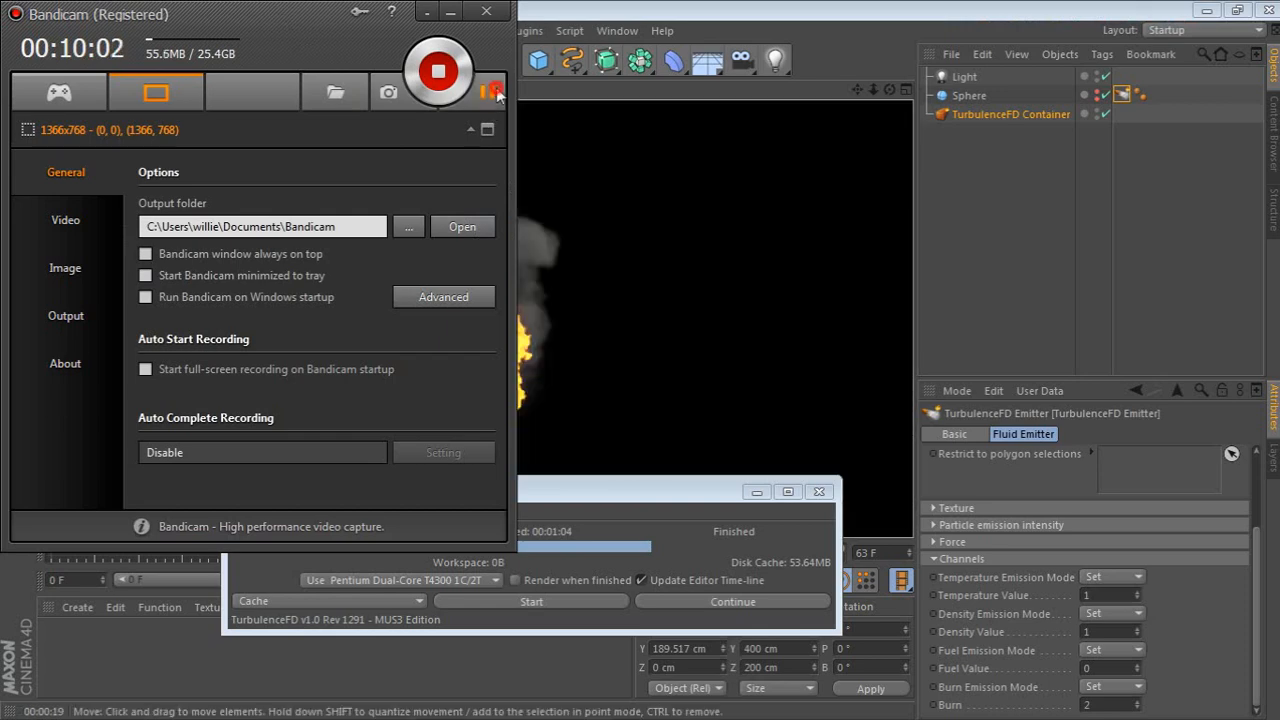
click(451, 11)
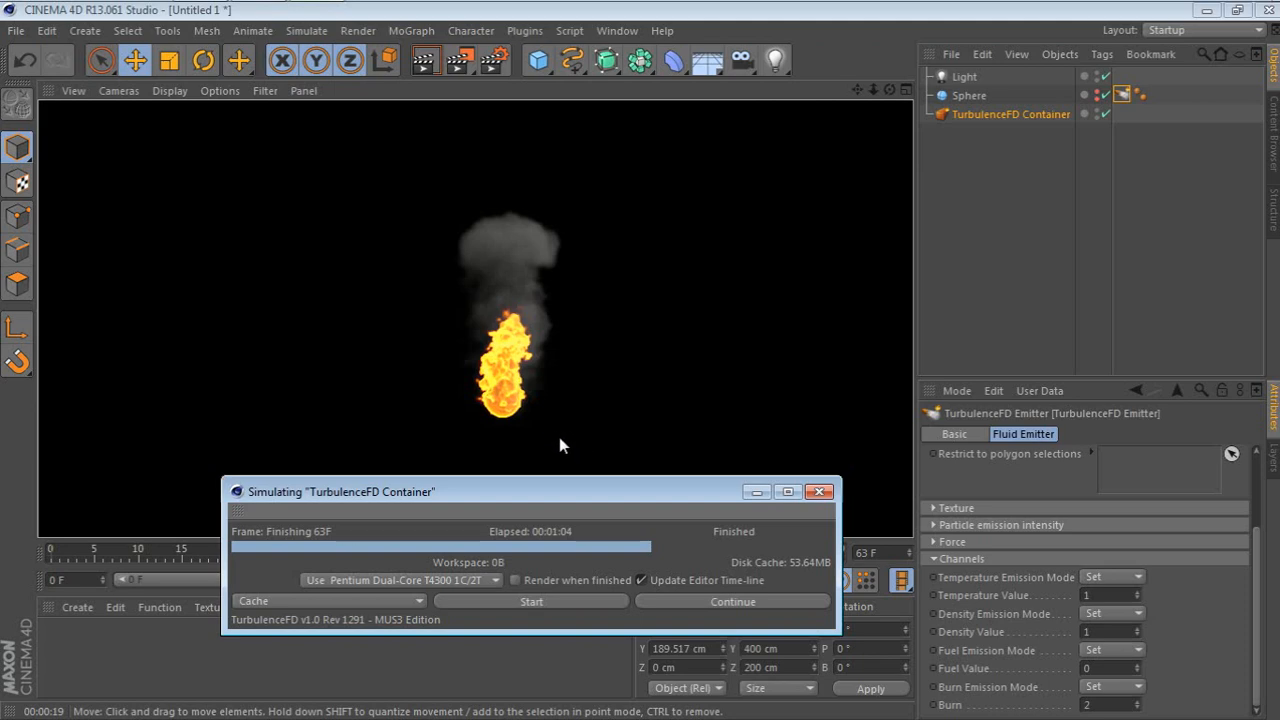
click(260, 30)
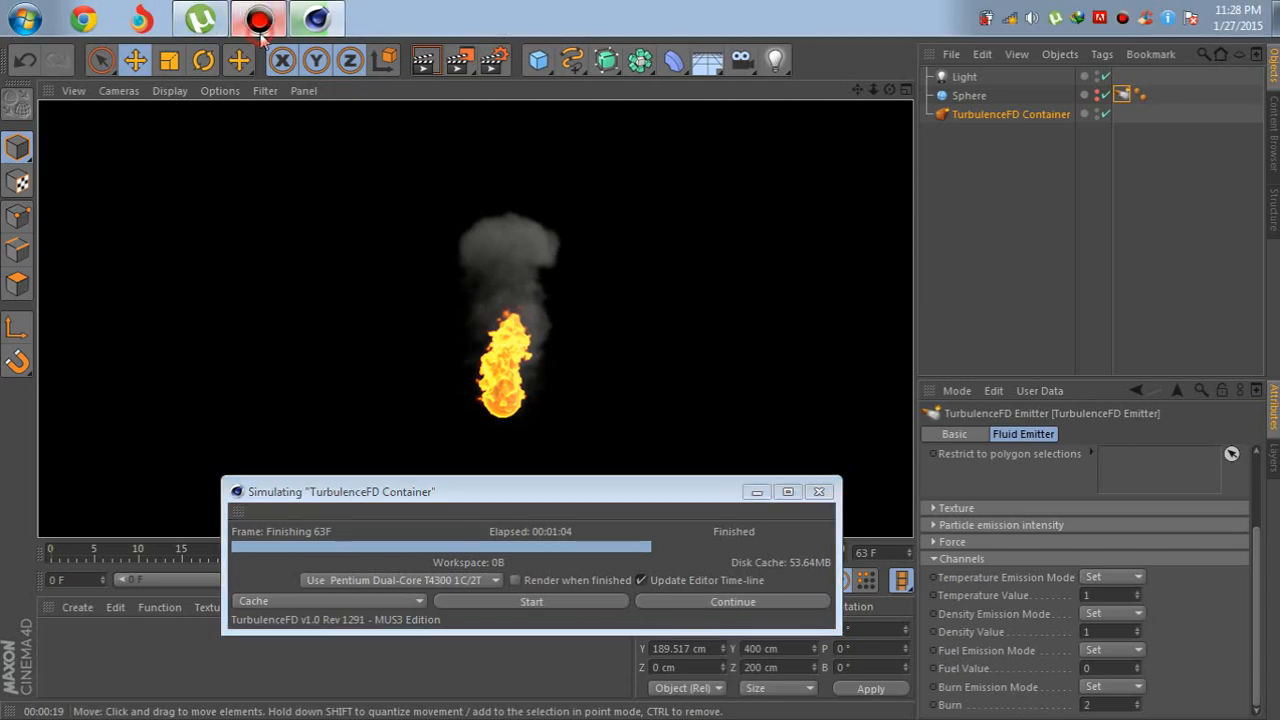